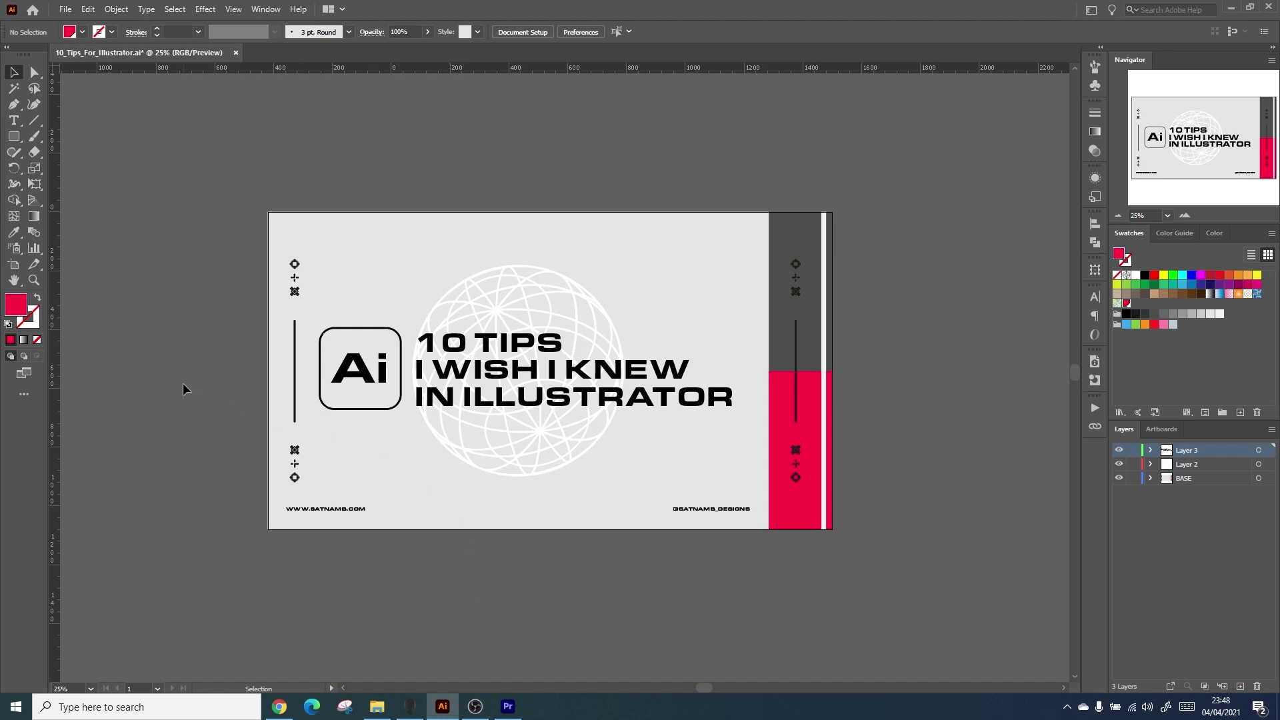
With the Artboard tool, Alt-drag the thumbnail artboard to stack two copies below the original.
click(14, 265)
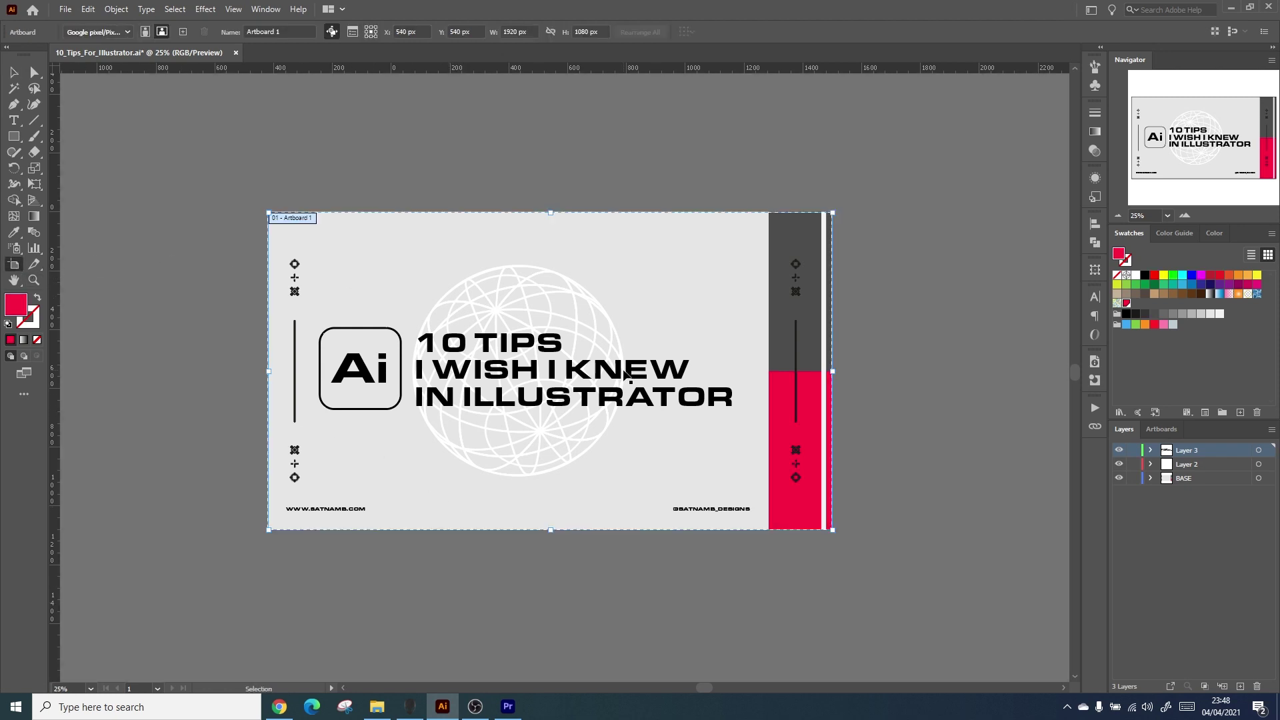
key(ctrl+minus)
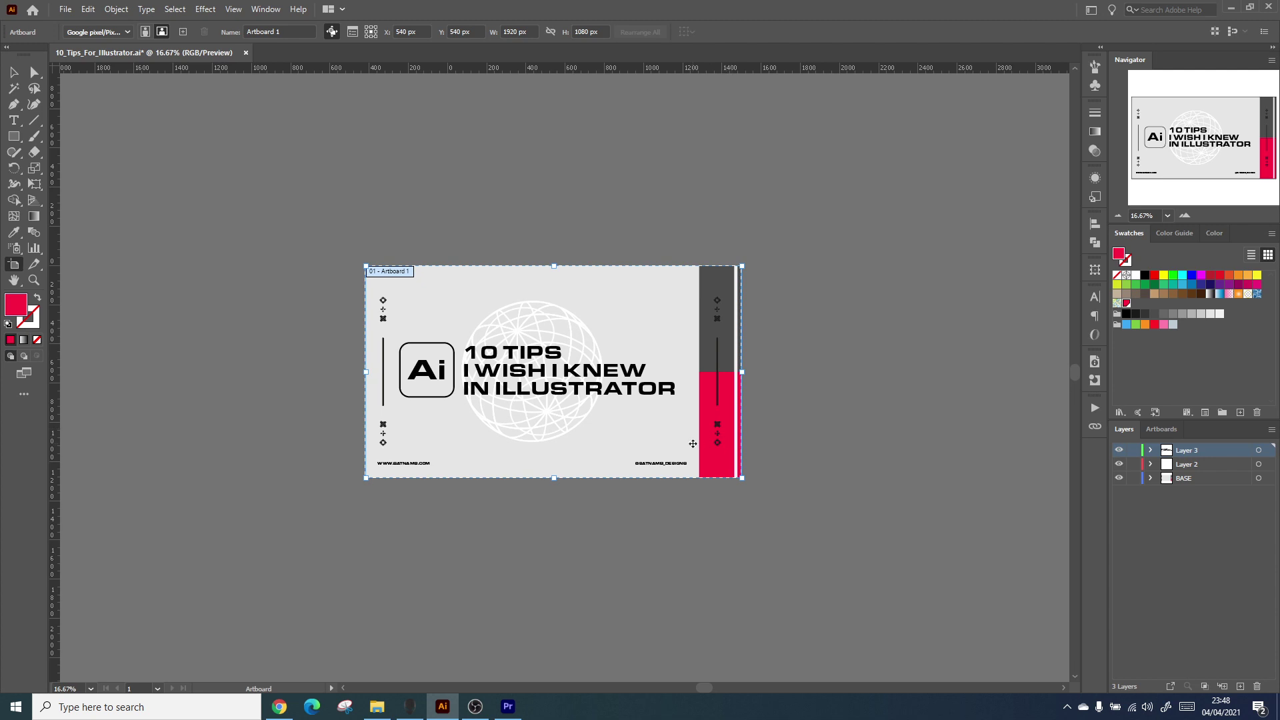
alt+drag(692, 443, 689, 669)
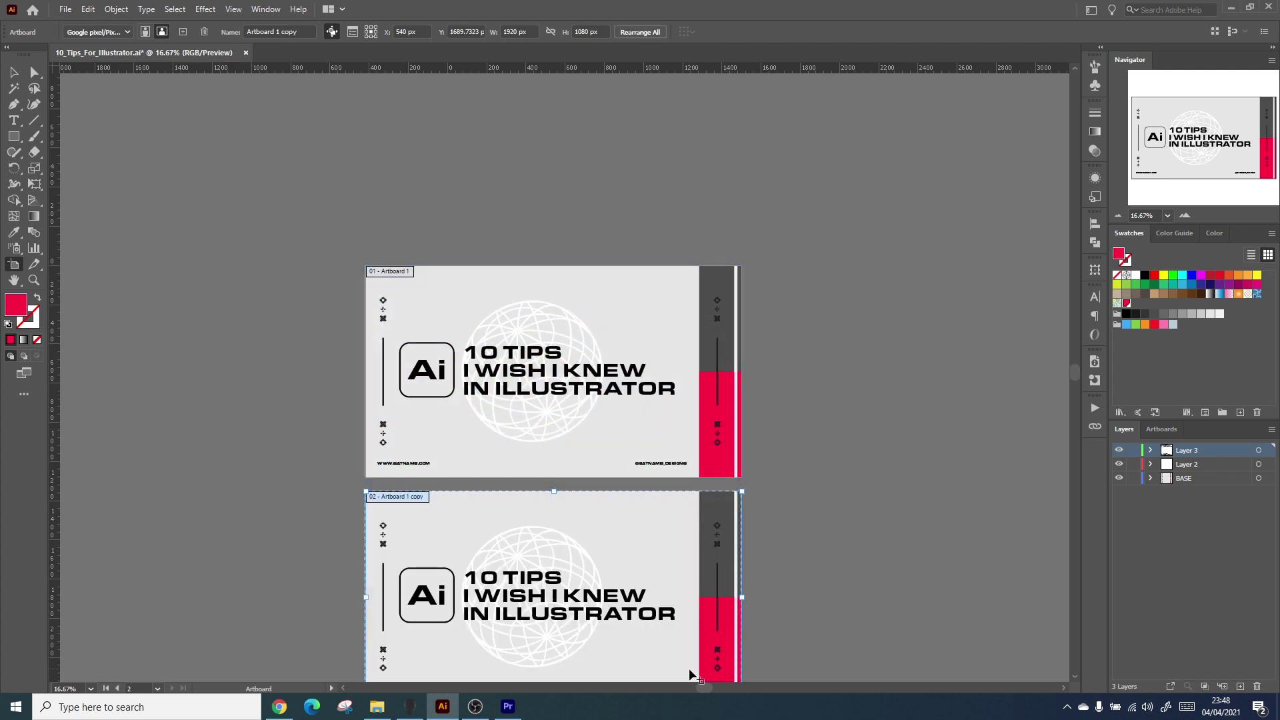
scroll(684, 338, down, 5)
alt+drag(684, 282, 692, 504)
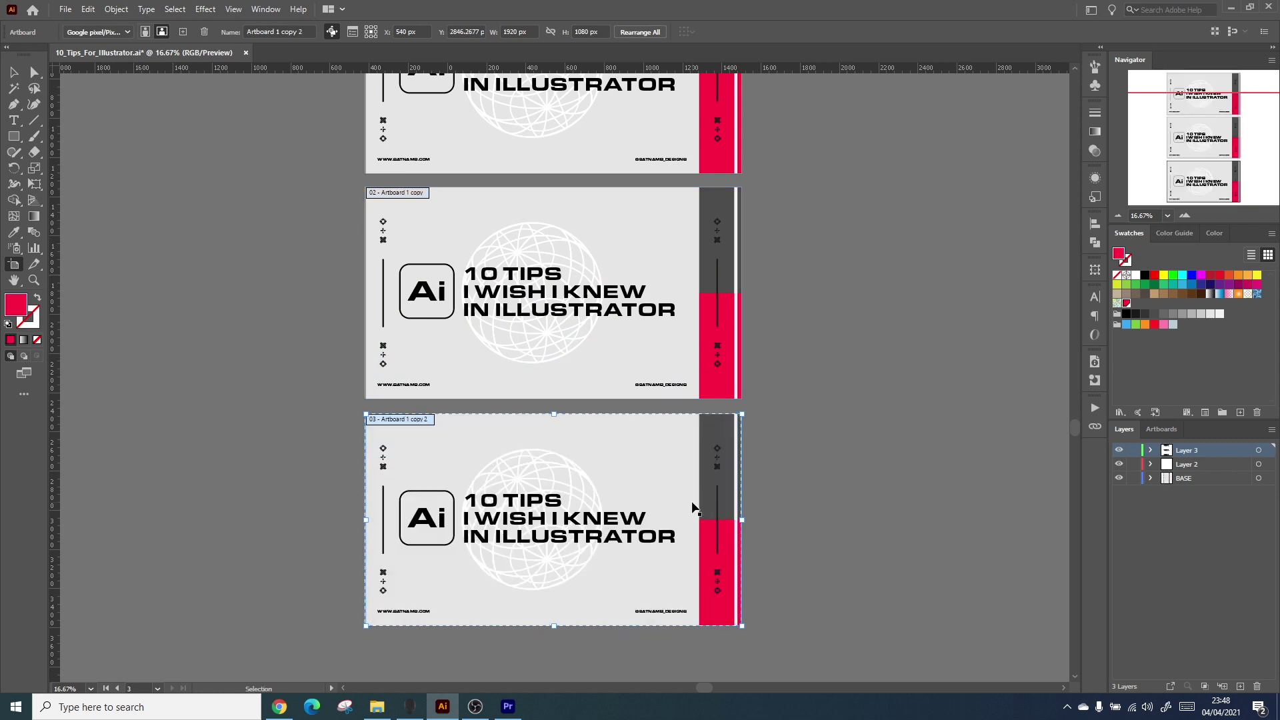
Zoom out and copy the middle artboard to the right, placing it beside the others.
key(ctrl+minus)
scroll(717, 349, up, 2)
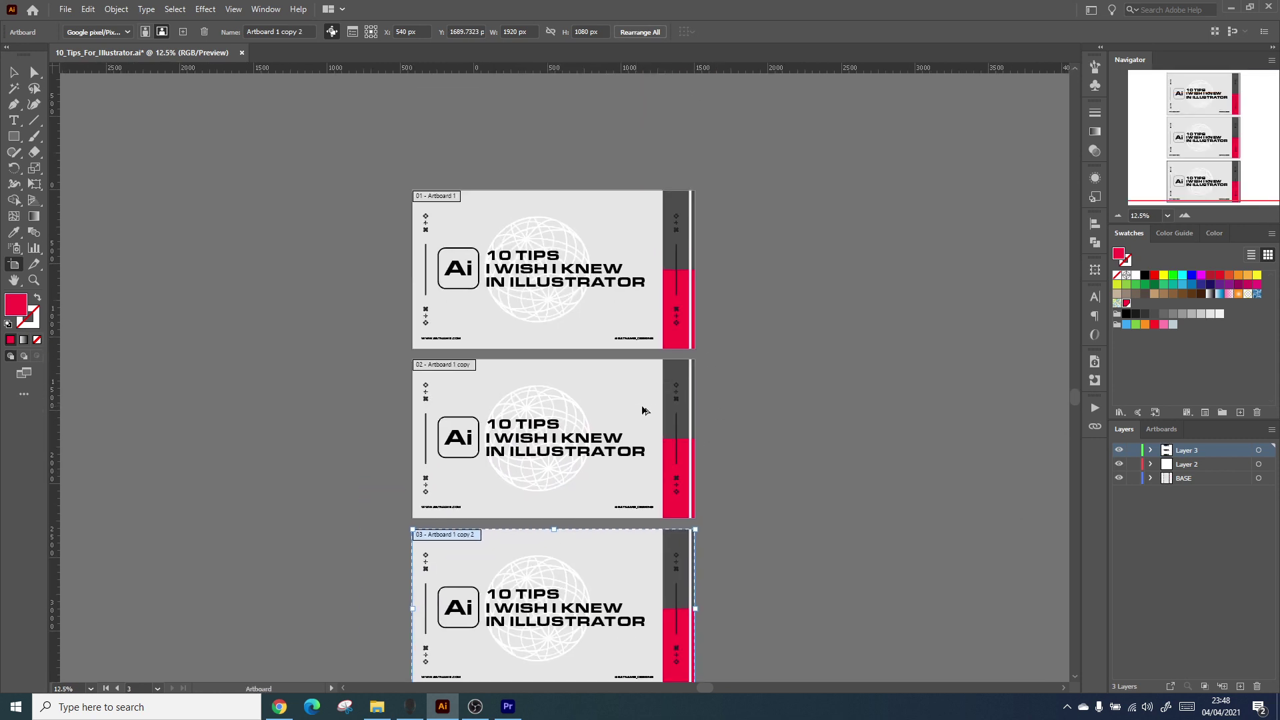
alt+drag(643, 410, 954, 489)
drag(949, 491, 322, 515)
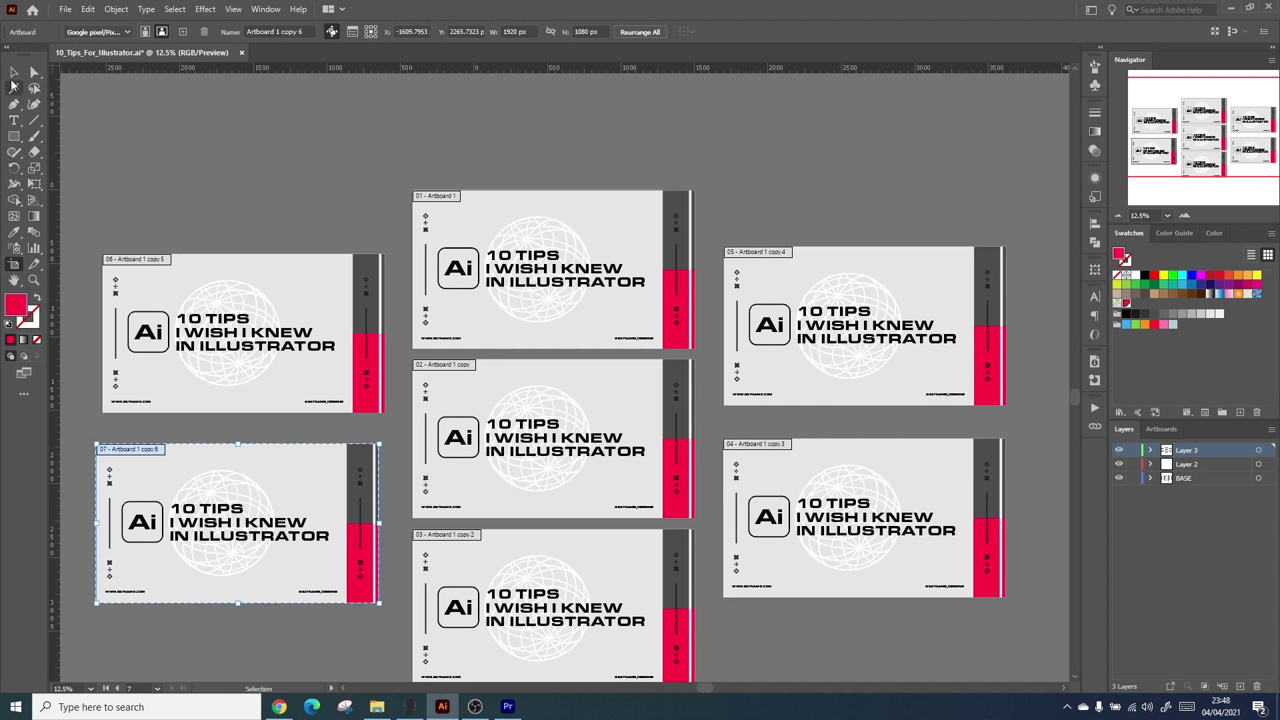
Raise the middle artboard's logo and title, and lower the bottom-right artboard's title.
key(v)
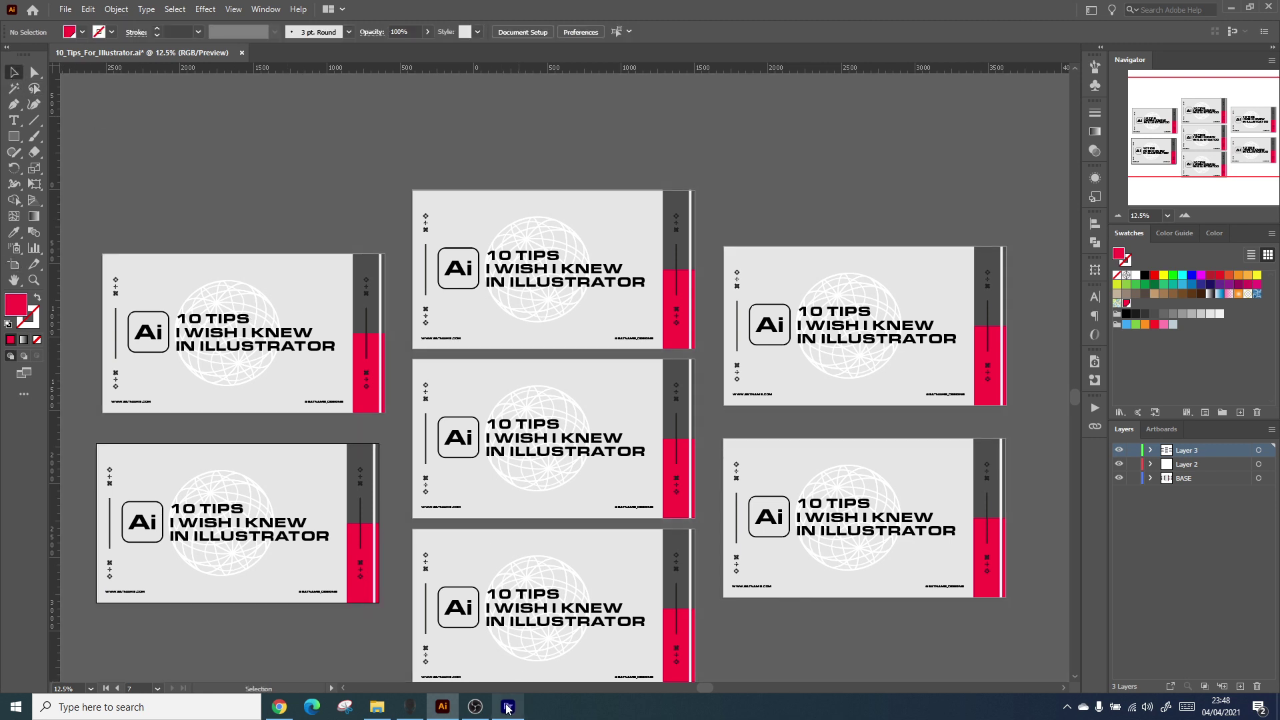
drag(526, 458, 532, 421)
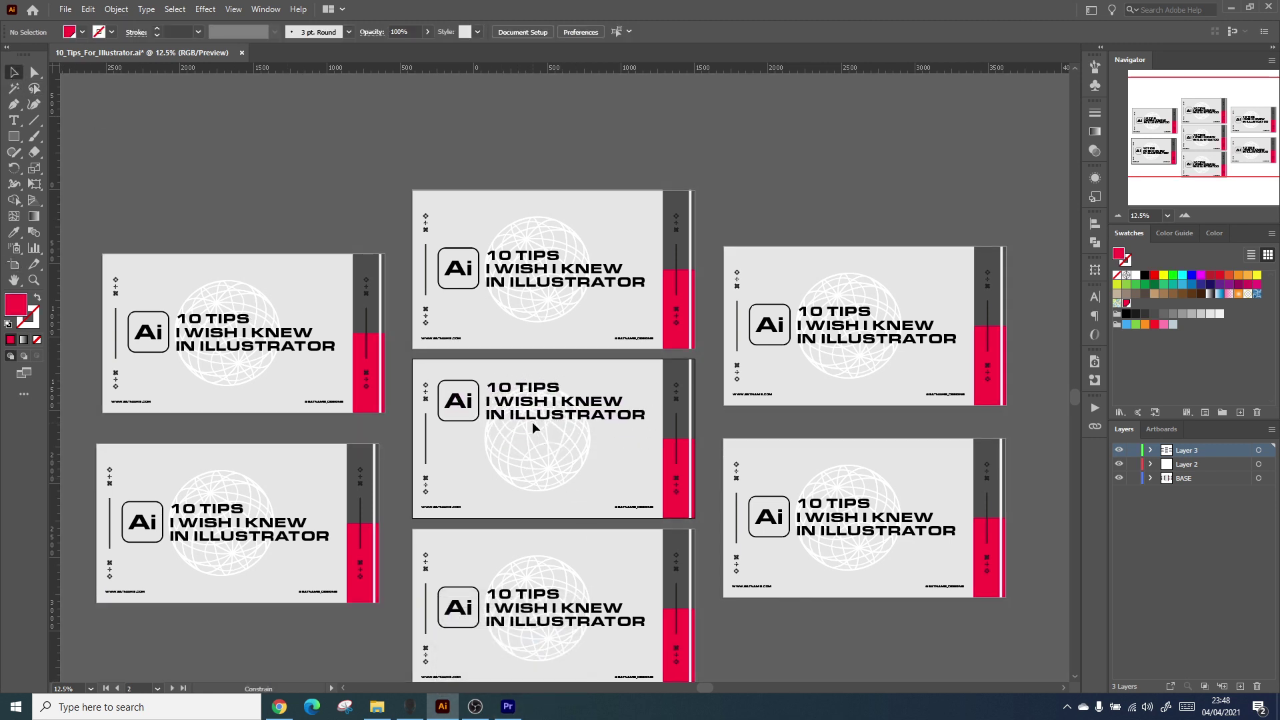
shift+drag(831, 521, 832, 555)
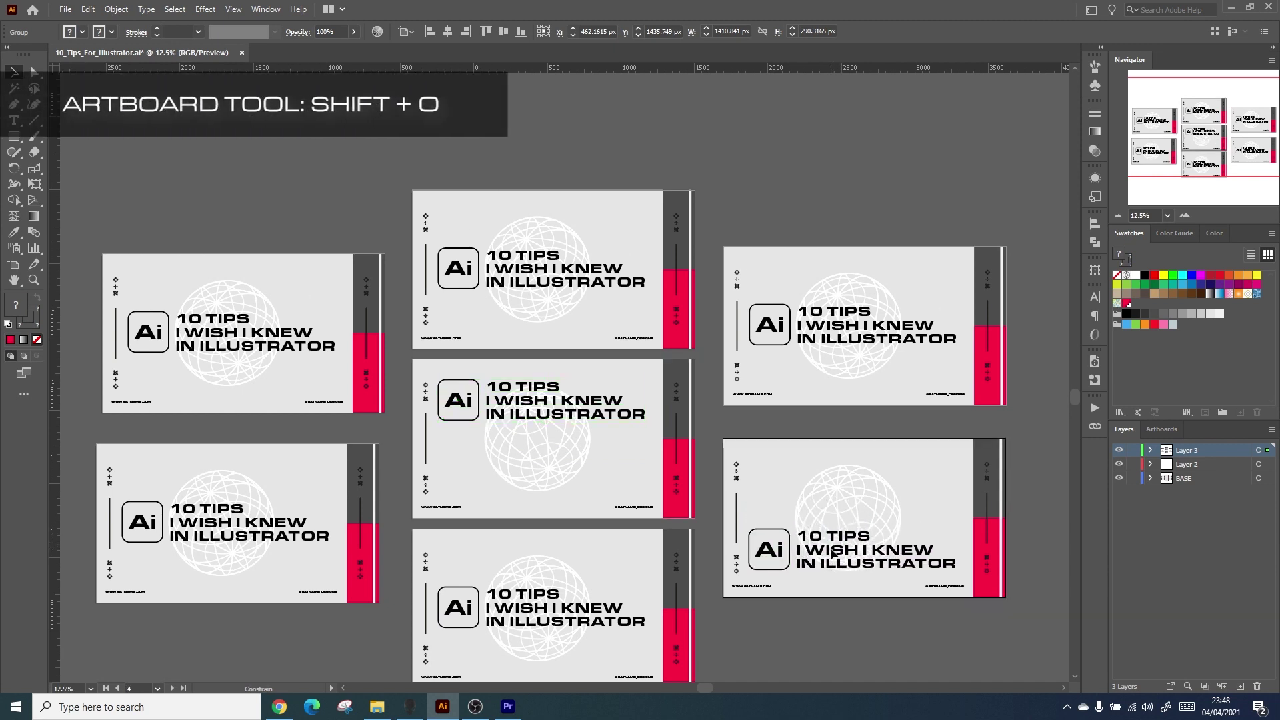
Try dark, red and grey fills on the bottom-middle artboard's background and title, undoing each.
click(537, 577)
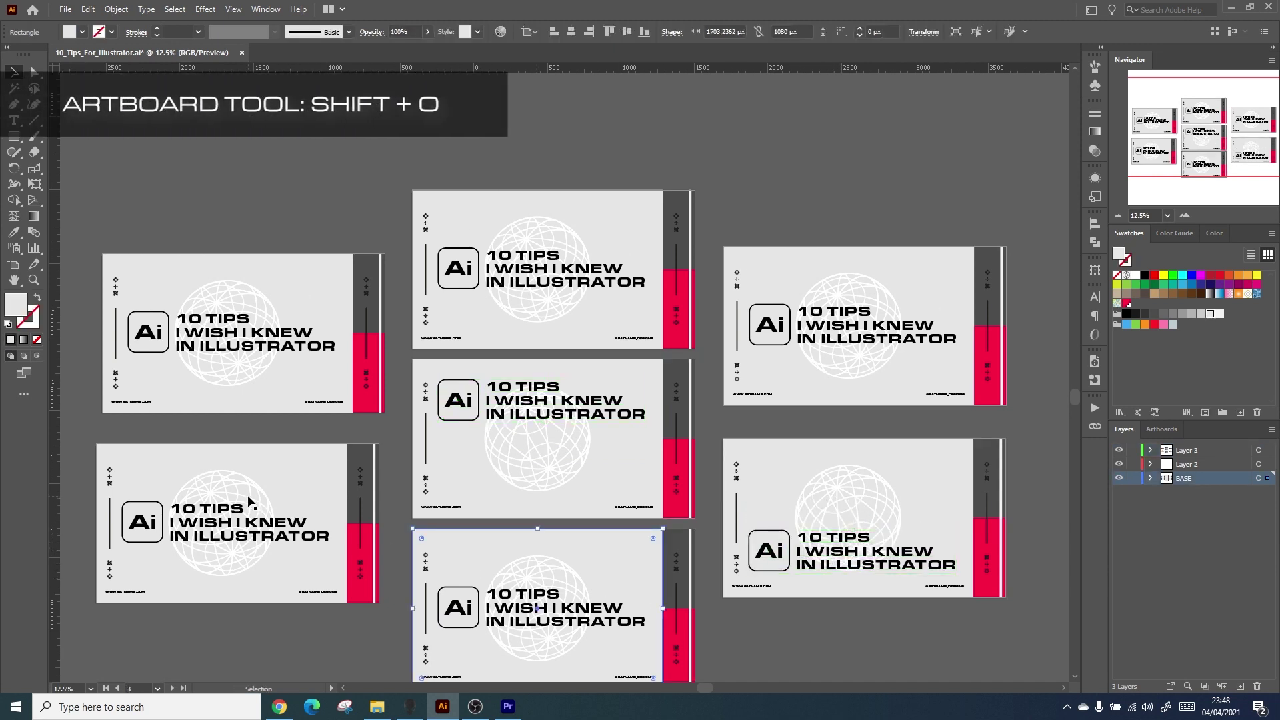
click(1135, 314)
click(814, 662)
click(630, 620)
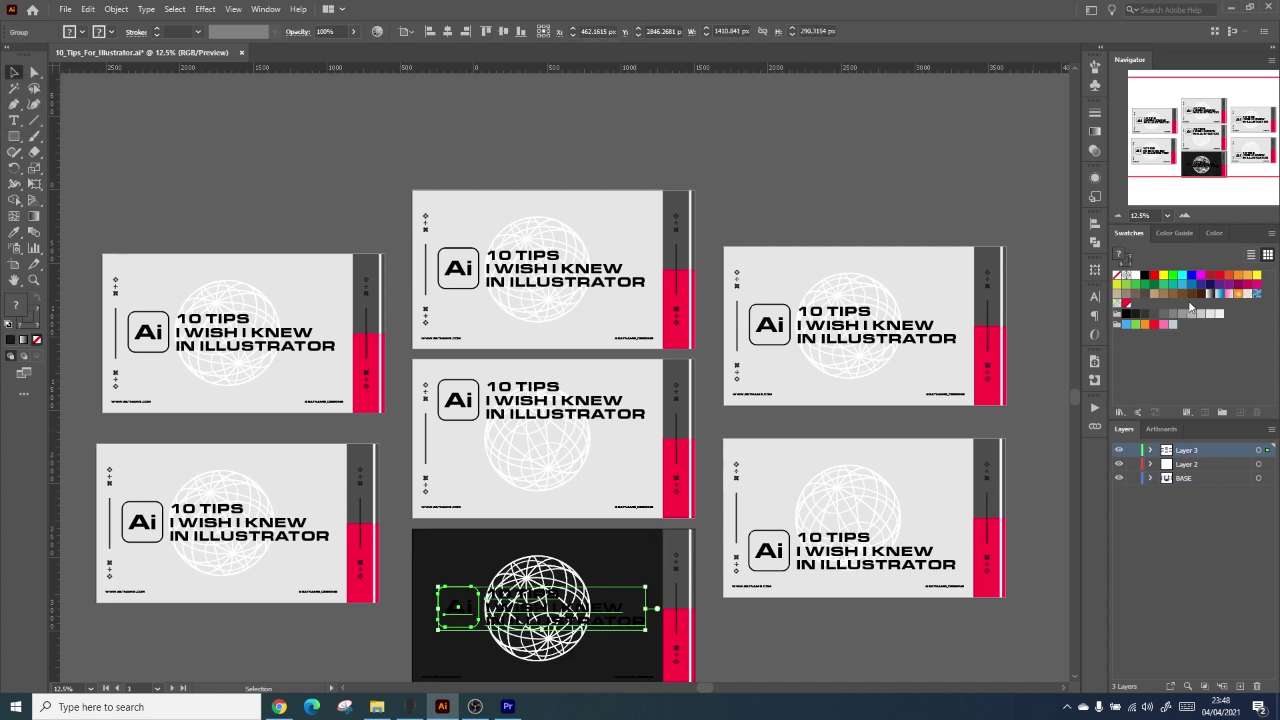
click(1151, 275)
key(ctrl+z)
click(873, 629)
key(ctrl+z)
click(634, 571)
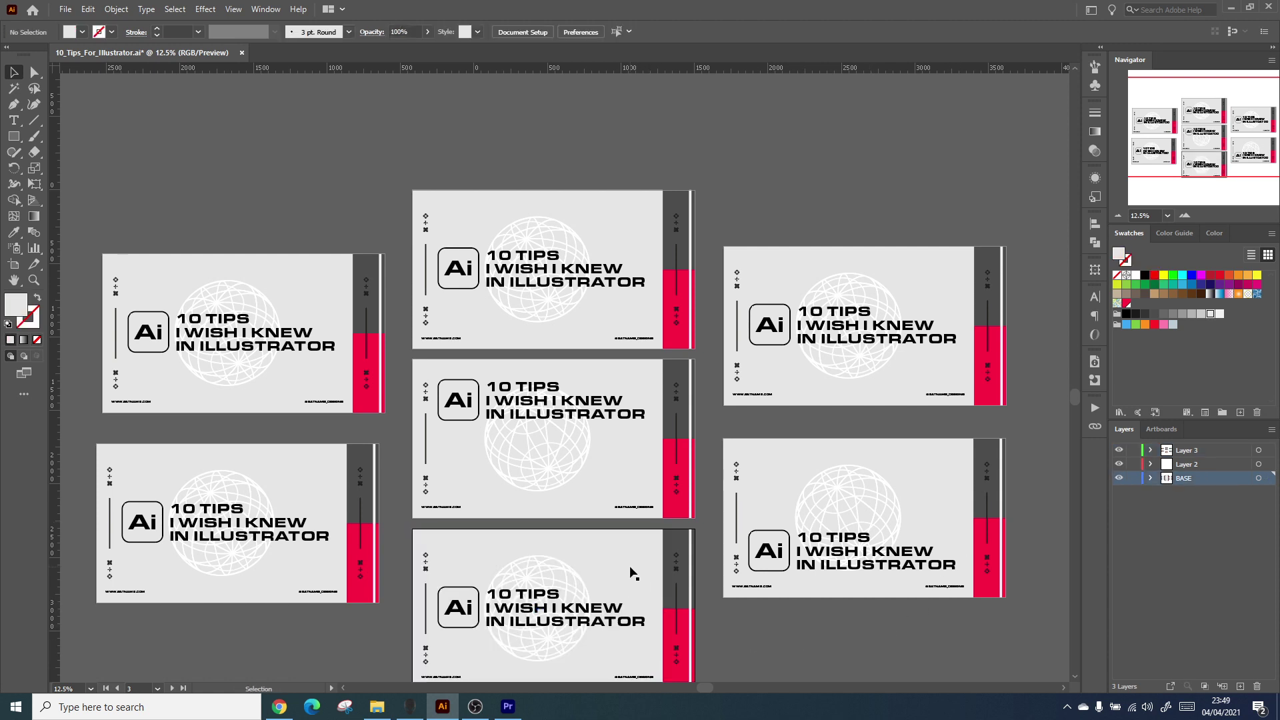
click(1187, 318)
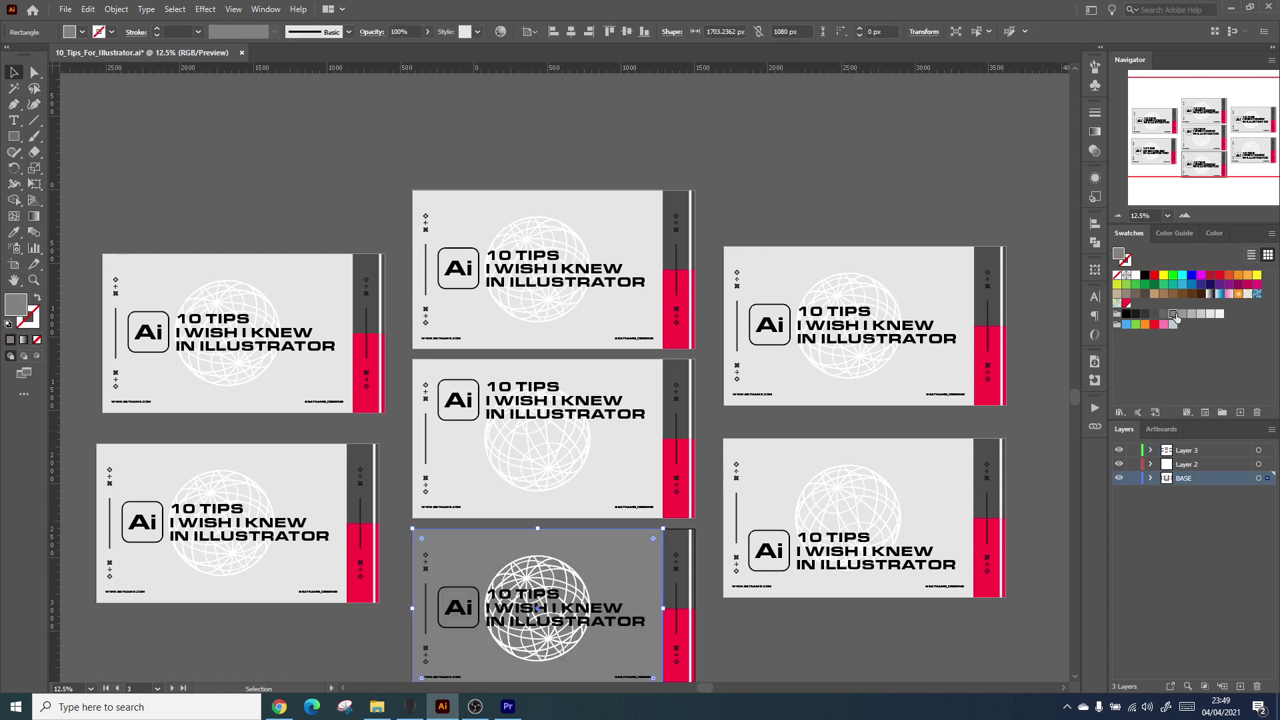
click(897, 620)
key(ctrl+z)
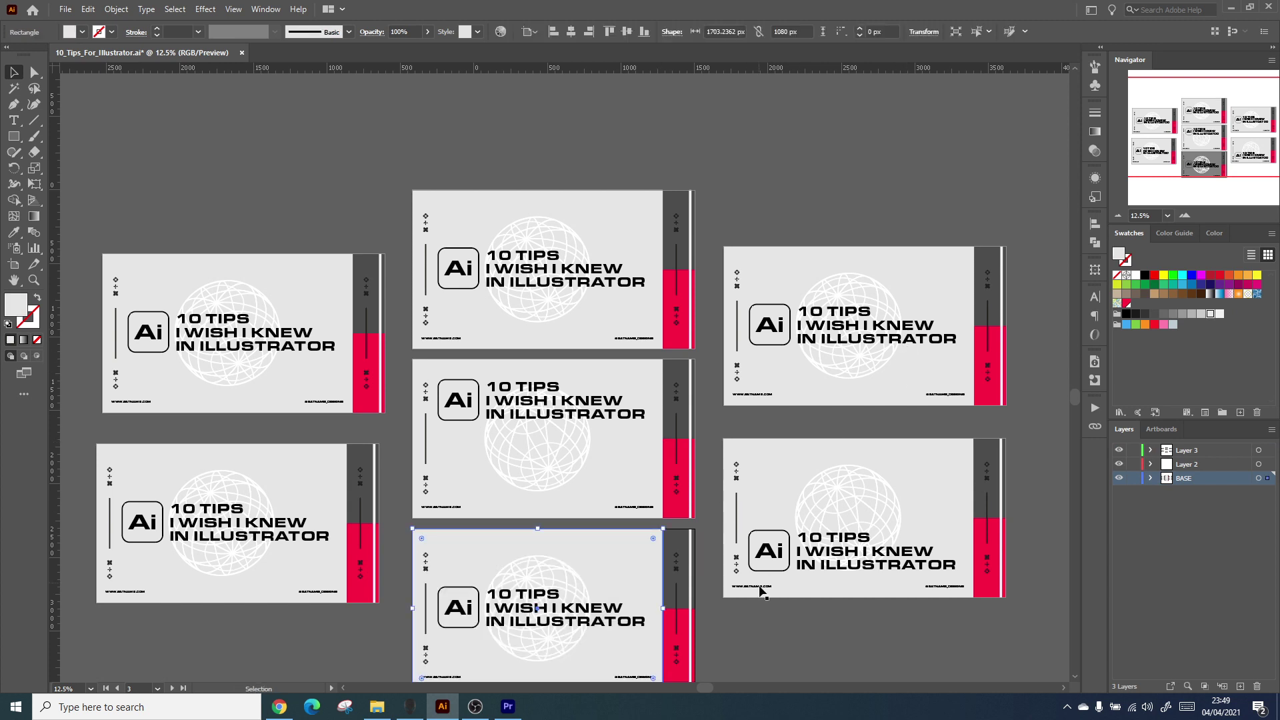
Recolour the top-right artboard's red side bar magenta.
click(763, 599)
click(666, 637)
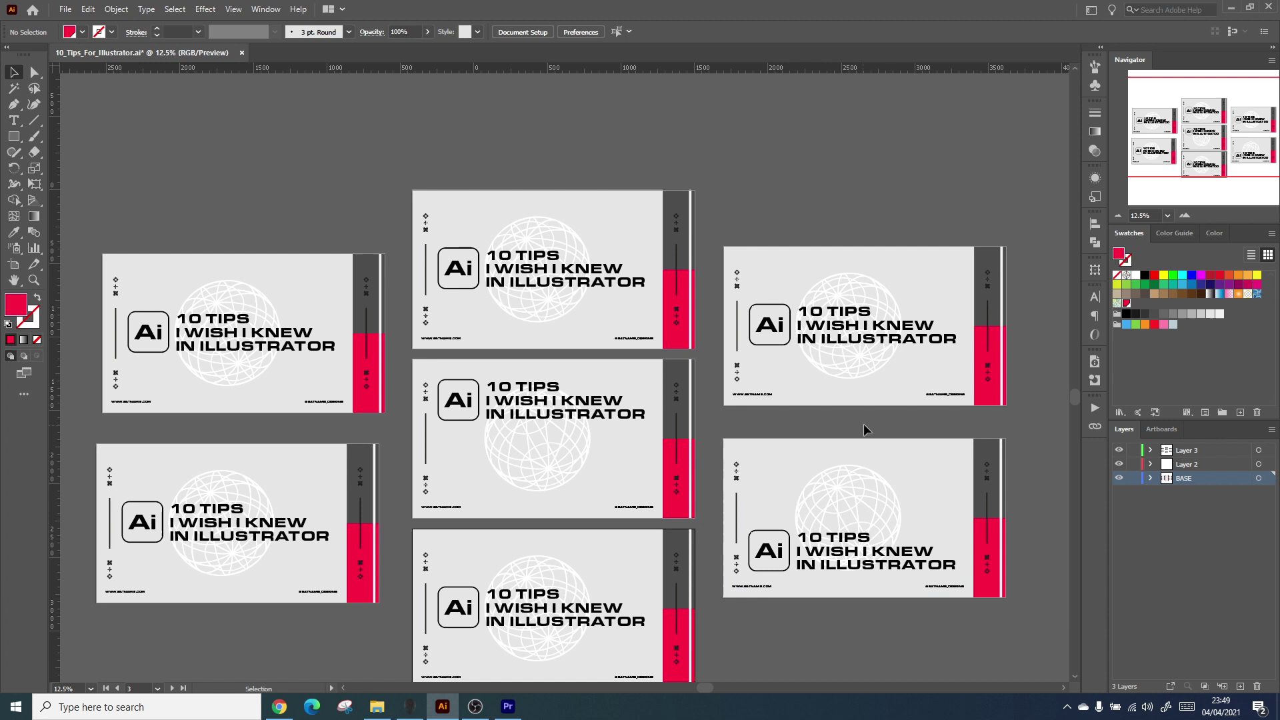
click(1001, 373)
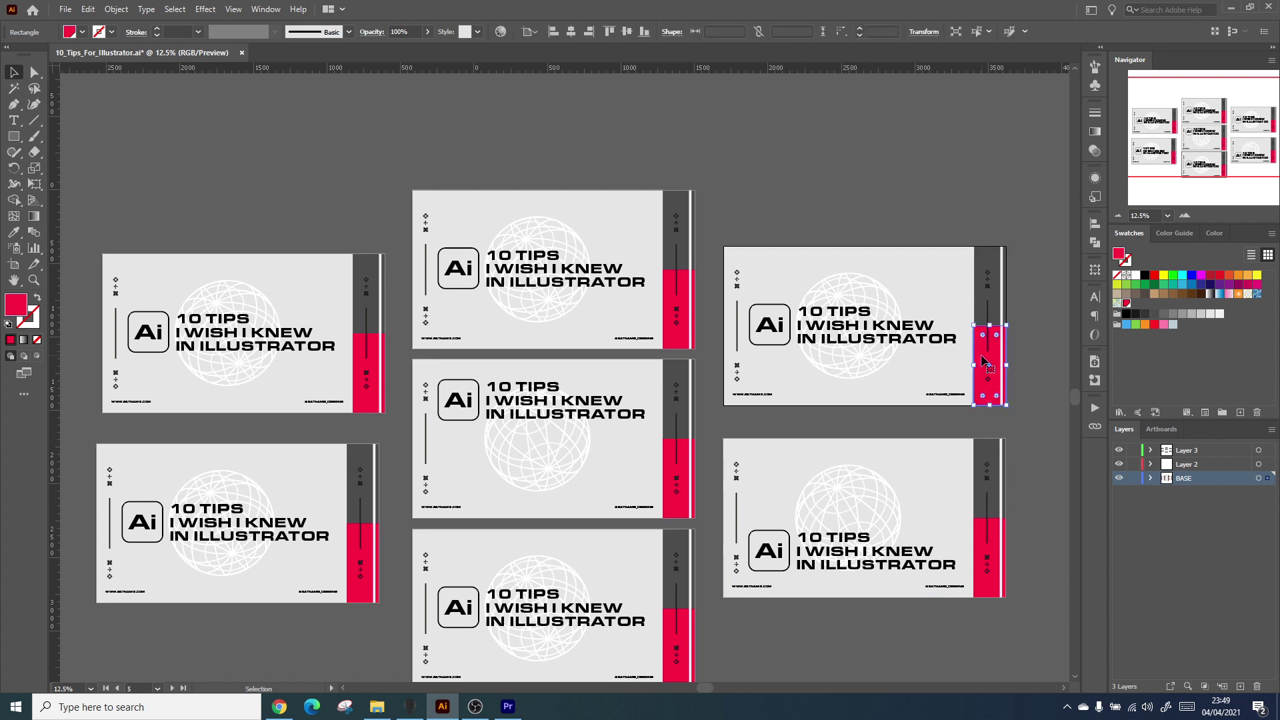
click(1199, 276)
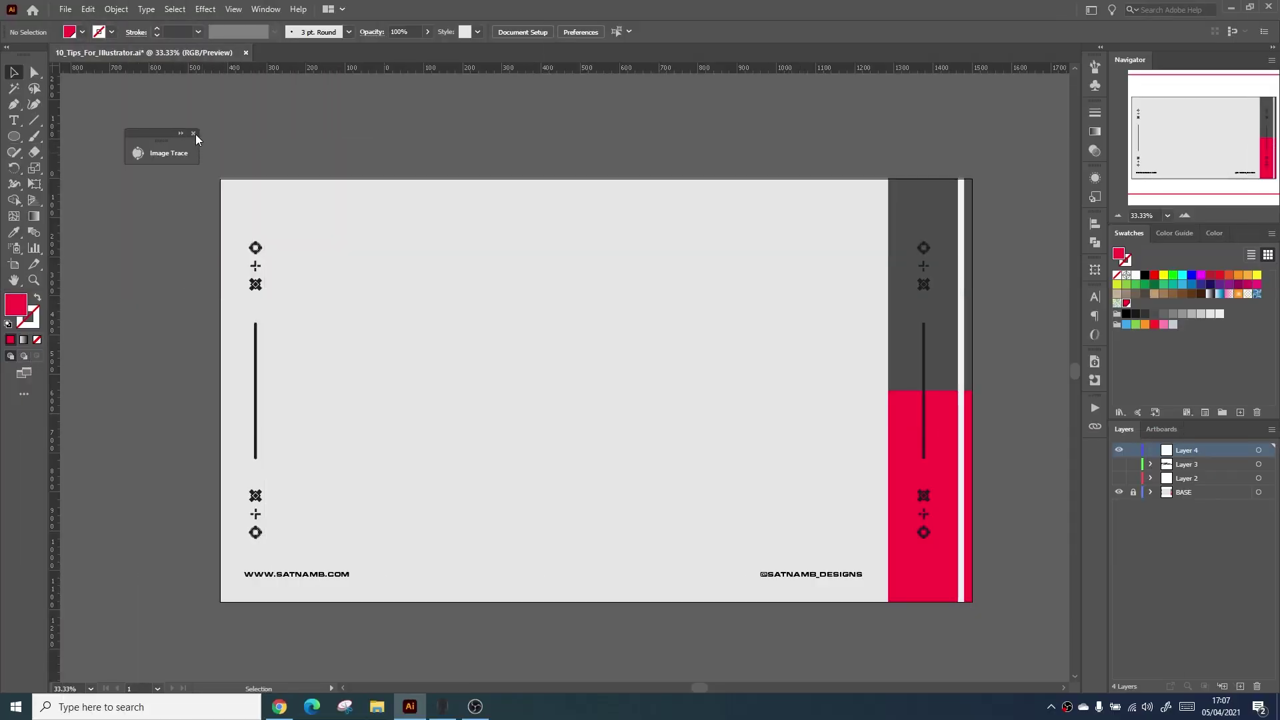
Draw three overlapping red circles on the blank artboard with the Ellipse tool.
click(194, 134)
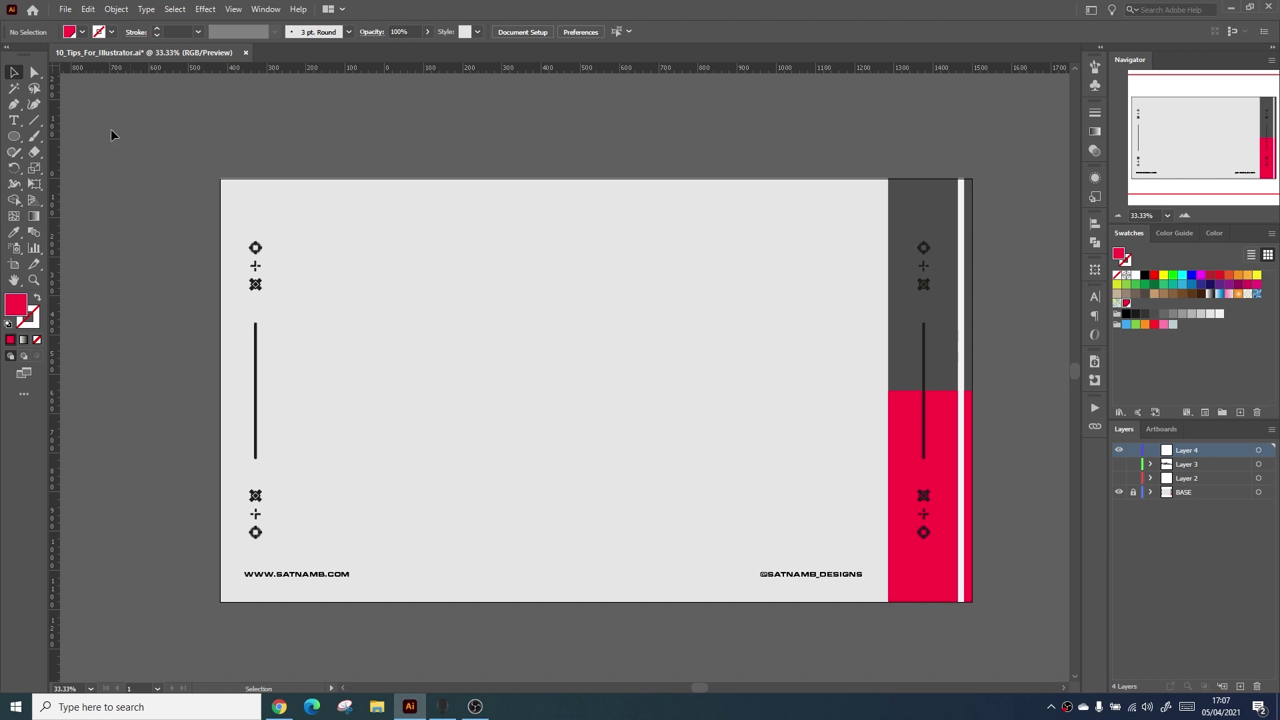
click(18, 136)
drag(394, 297, 547, 451)
drag(687, 262, 510, 438)
drag(468, 499, 614, 353)
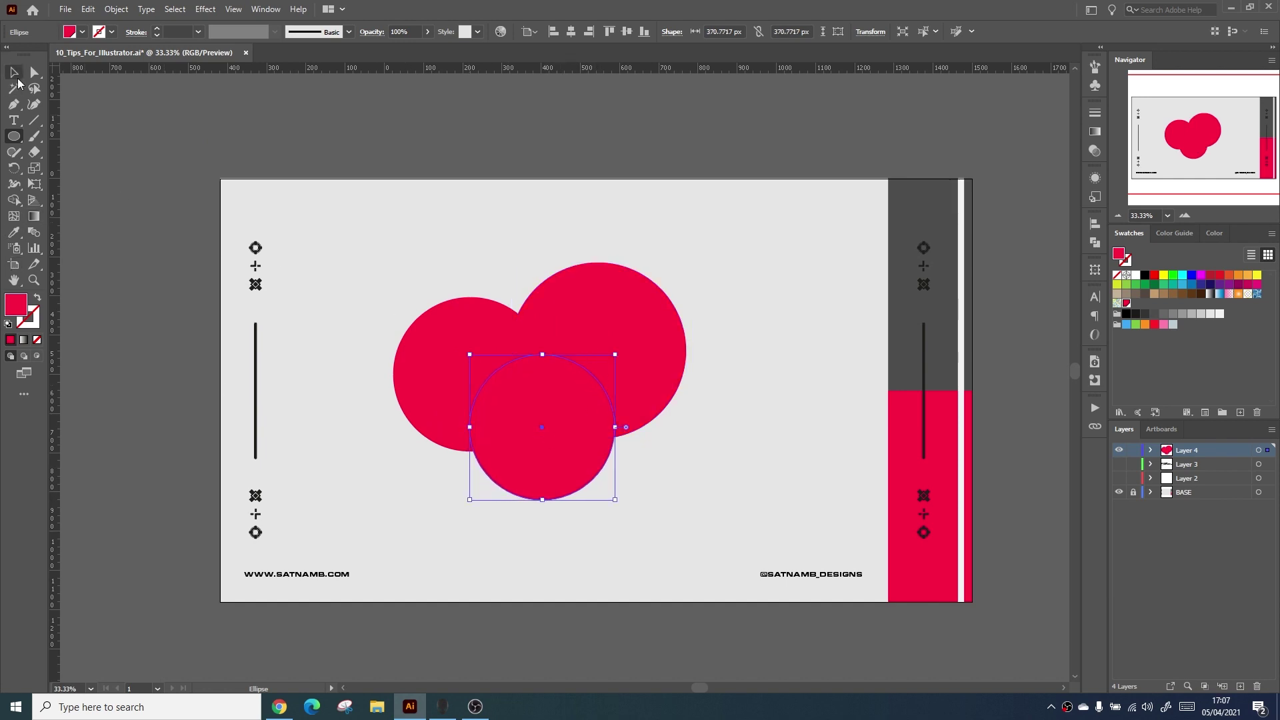
Select the three circles and merge them into one shape with the Shape Builder.
click(15, 74)
click(147, 233)
click(449, 367)
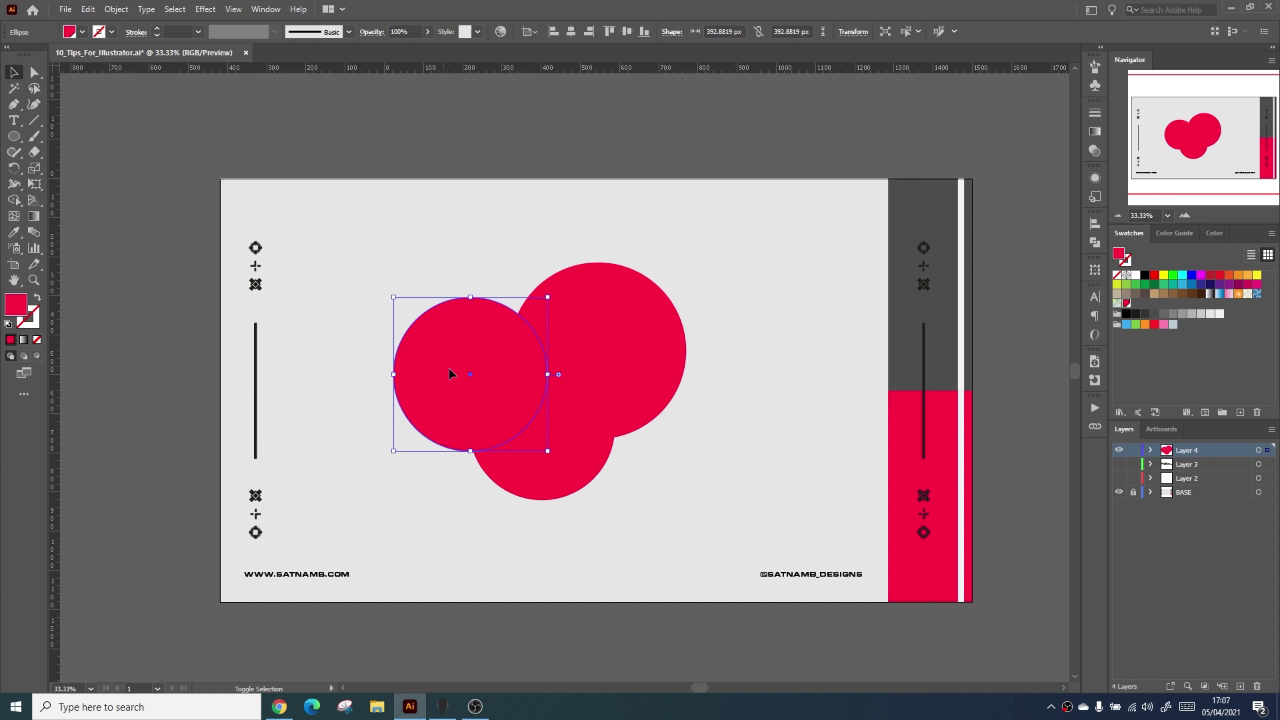
shift+click(538, 434)
shift+click(616, 356)
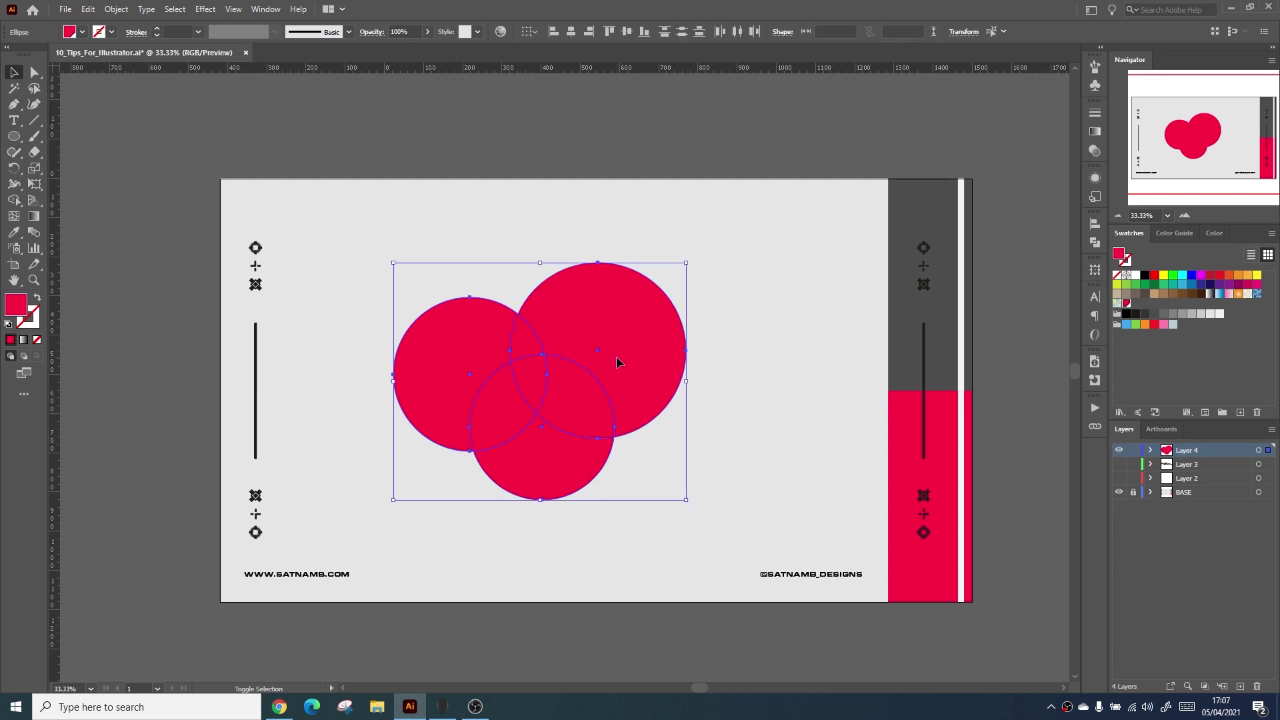
click(14, 200)
mouse_move(466, 366)
mouse_down()
mouse_move(513, 402)
mouse_move(563, 402)
mouse_move(578, 349)
mouse_move(520, 352)
mouse_move(515, 410)
mouse_move(553, 456)
mouse_up()
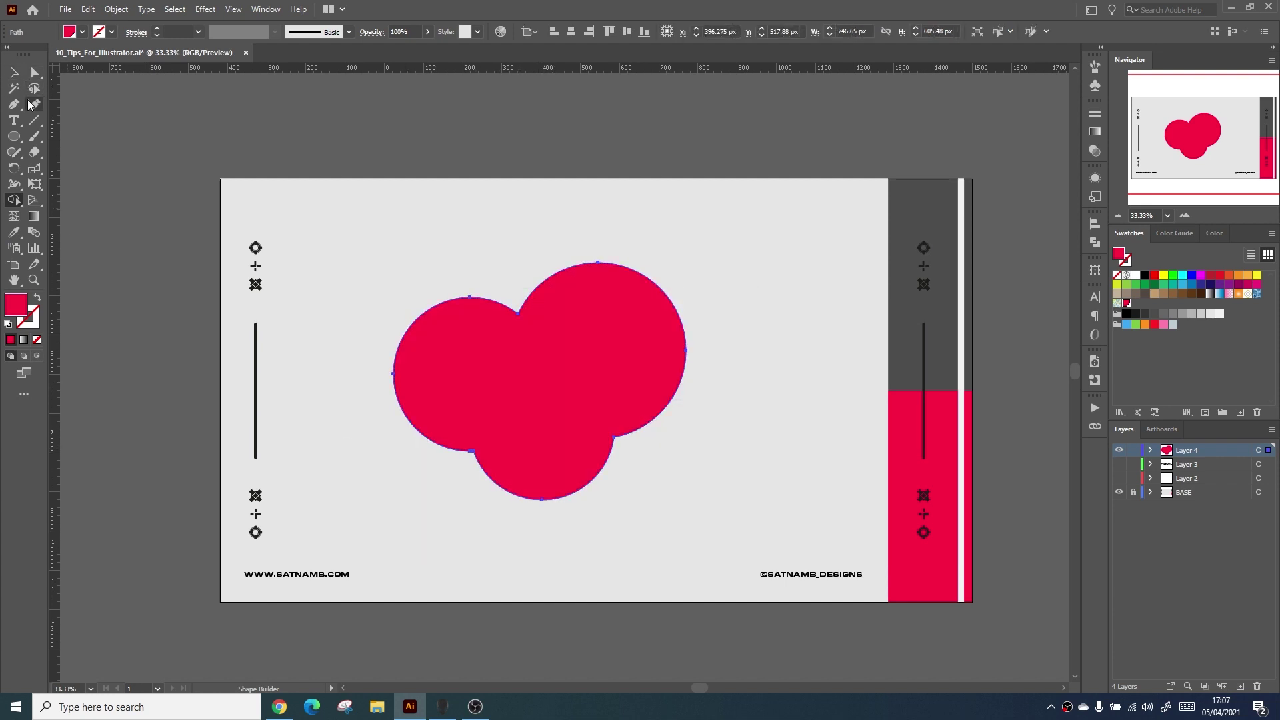
Draw a circle over the shape's right side and Alt-drag Shape Builder to cut a crescent bite.
click(17, 140)
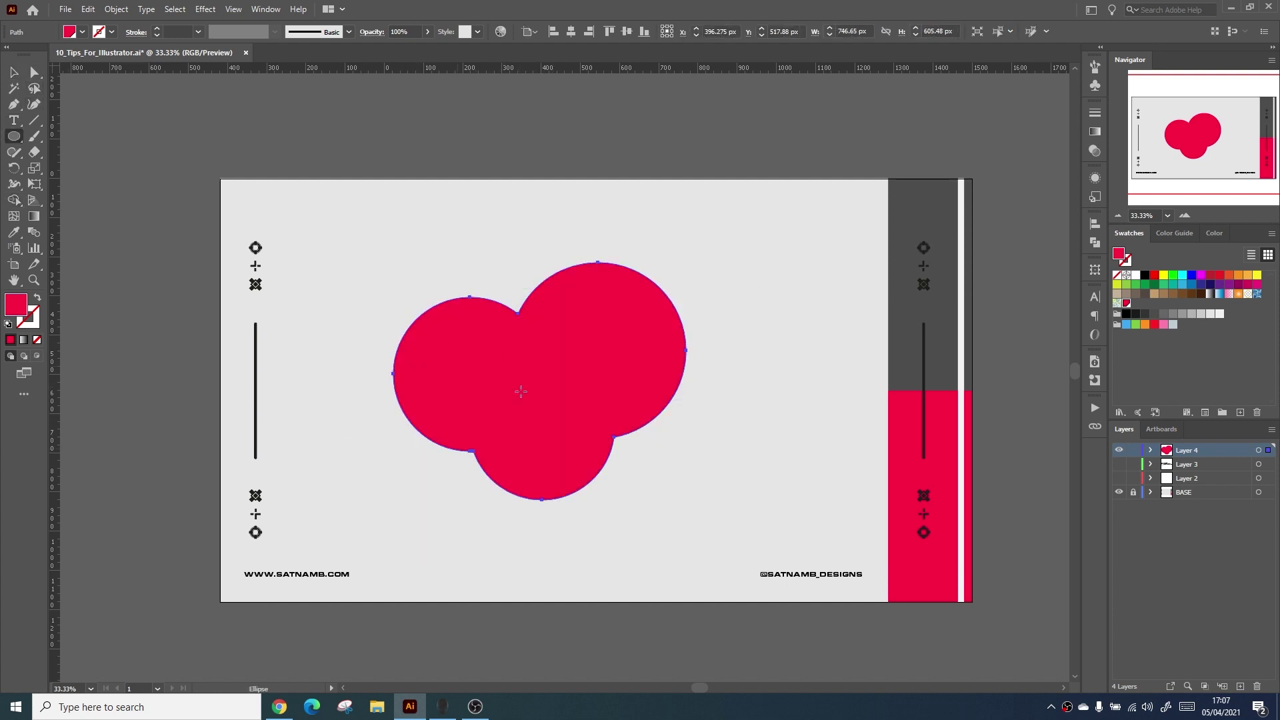
drag(760, 467, 568, 347)
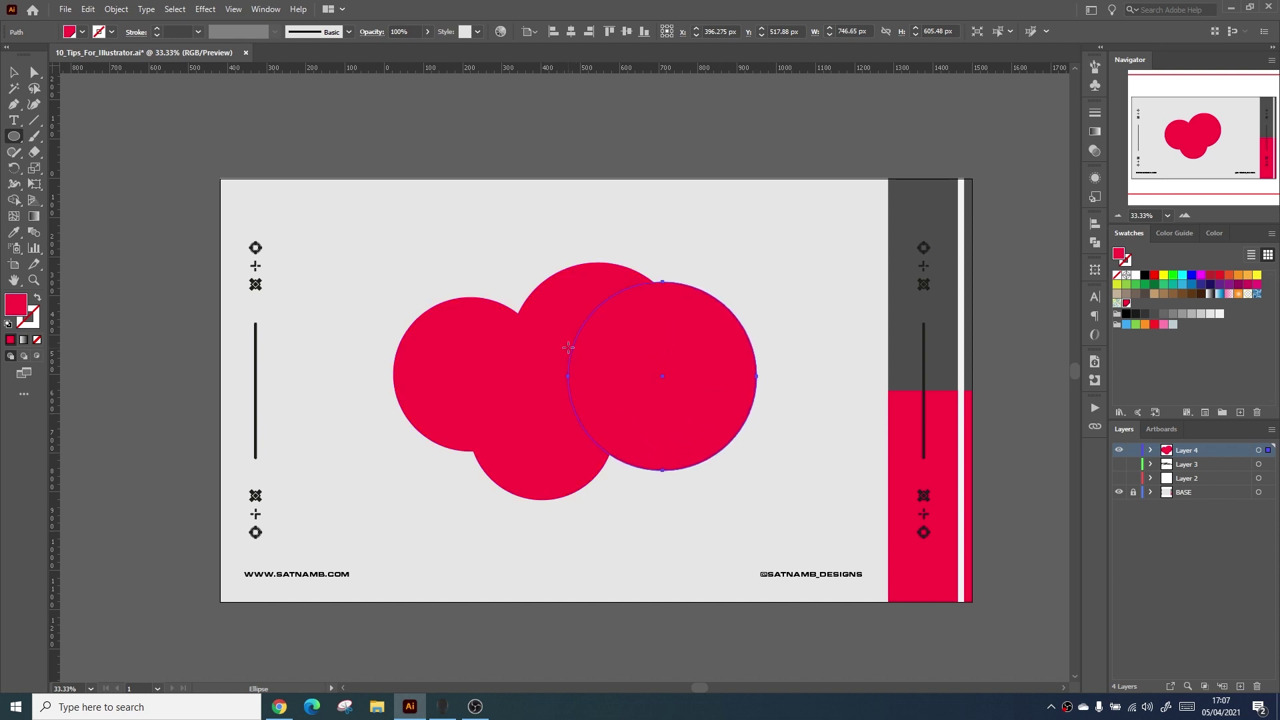
key(v)
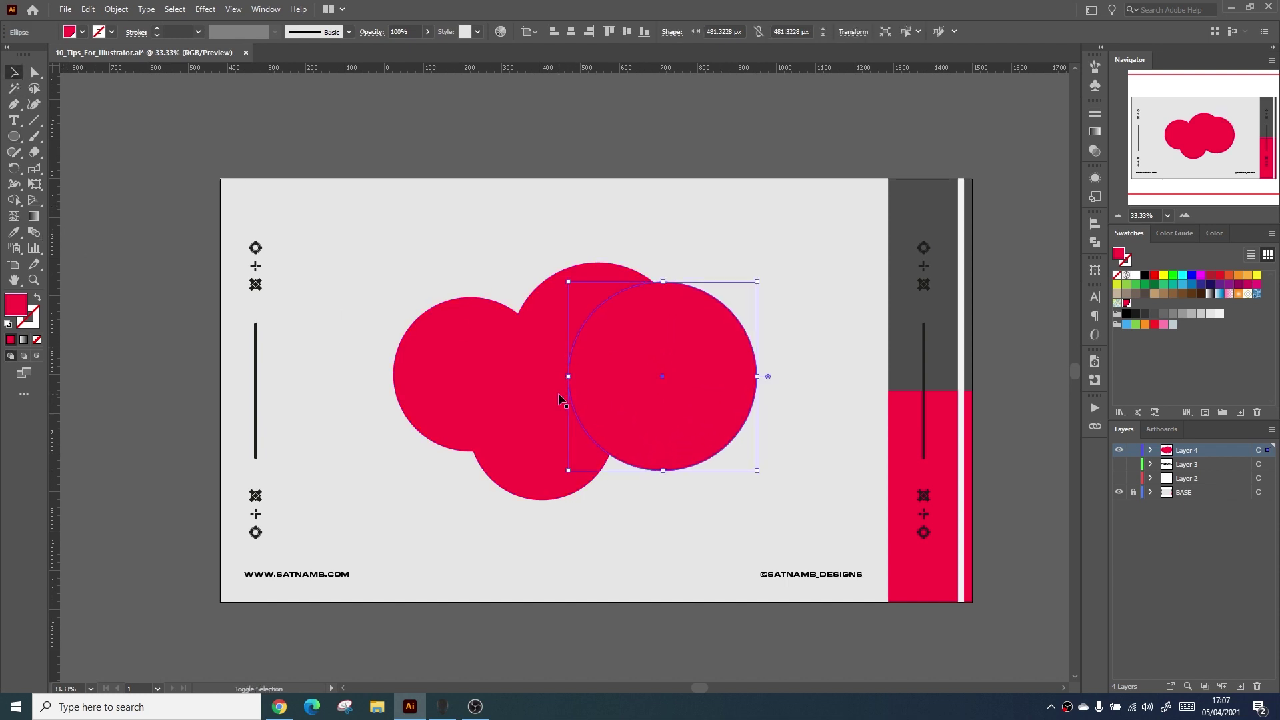
shift+click(559, 399)
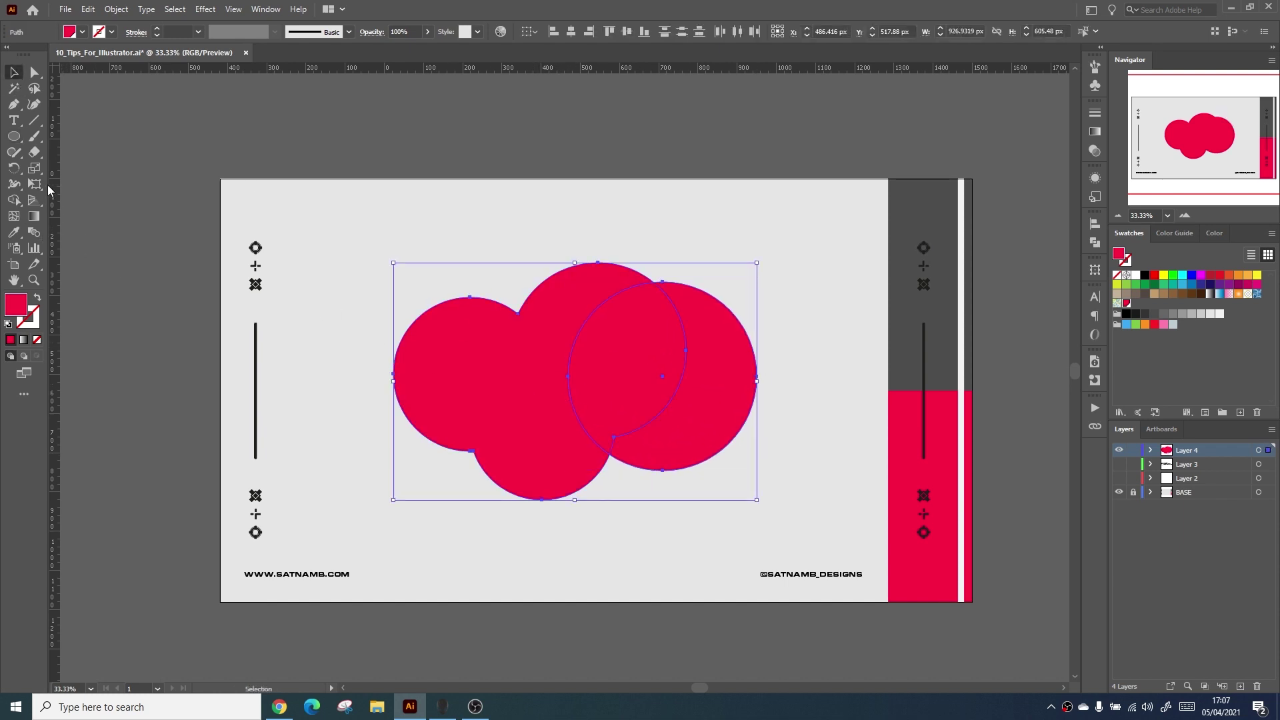
click(13, 200)
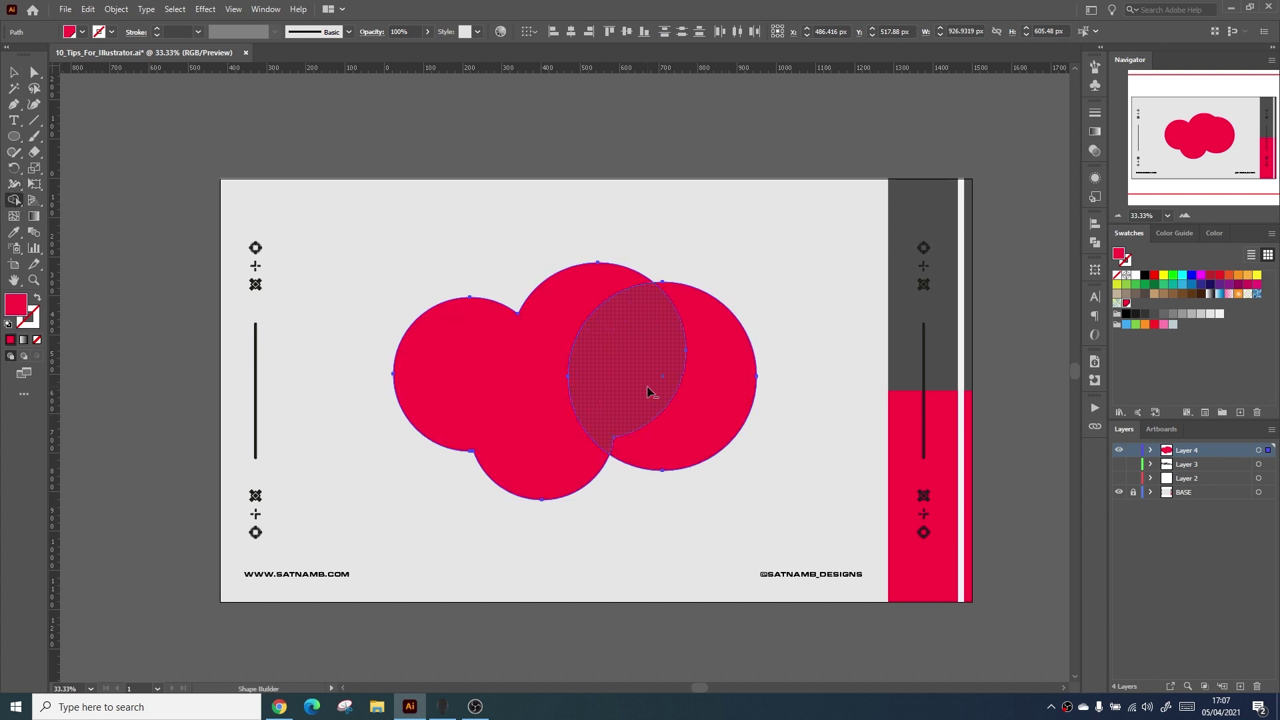
drag(647, 385, 721, 471)
Delete the crescent-cut shape with the Shape Builder.
key(v)
click(571, 531)
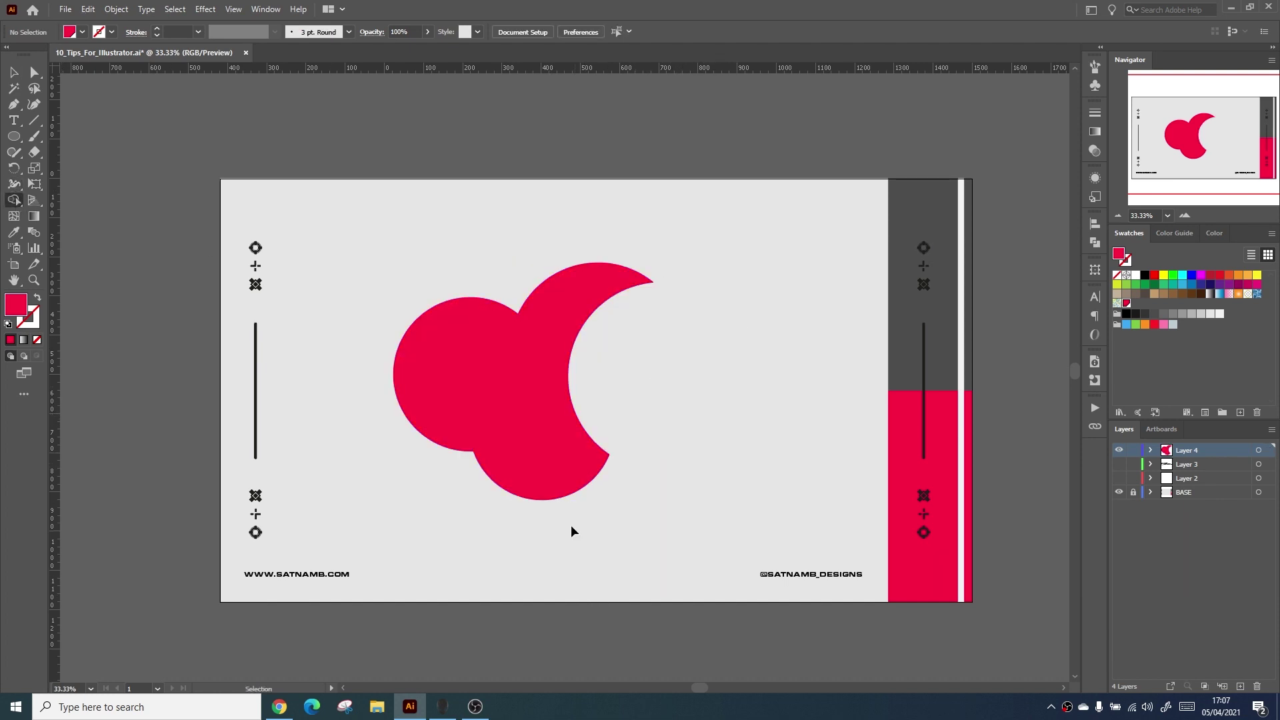
click(534, 466)
key(shift+m)
alt+click(533, 467)
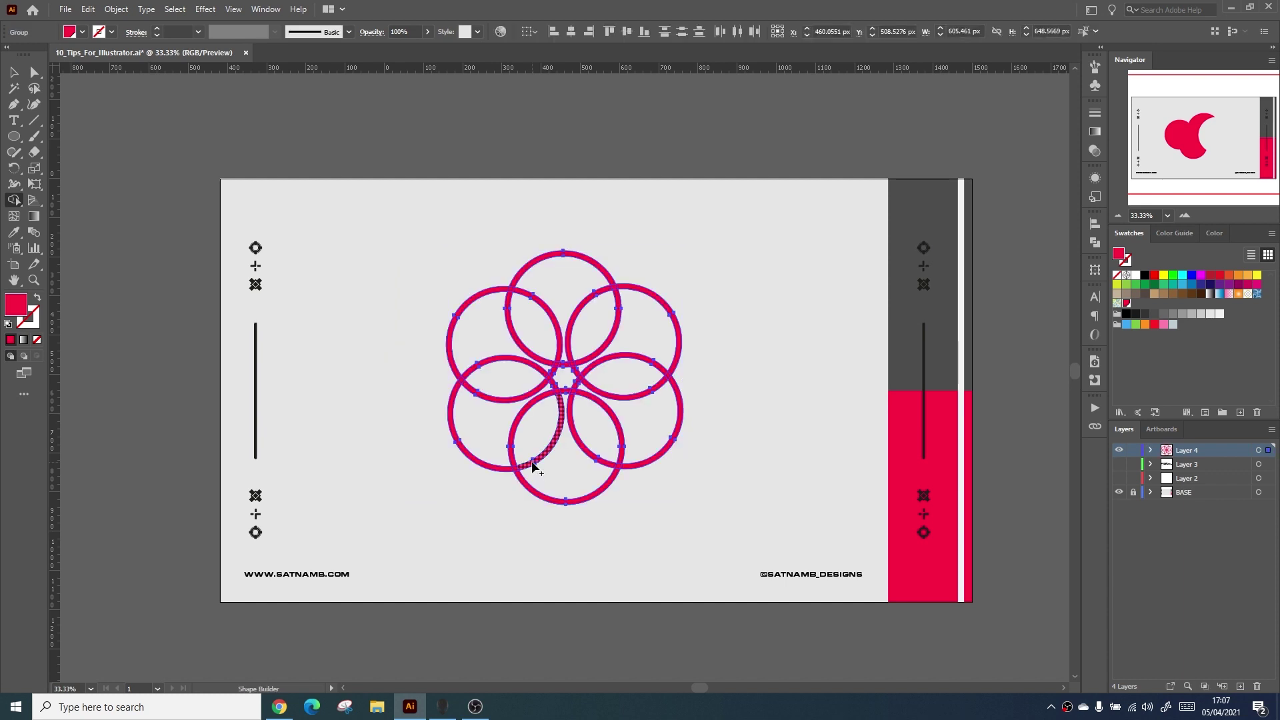
Select all the overlapping red rings of the flower.
key(v)
click(157, 508)
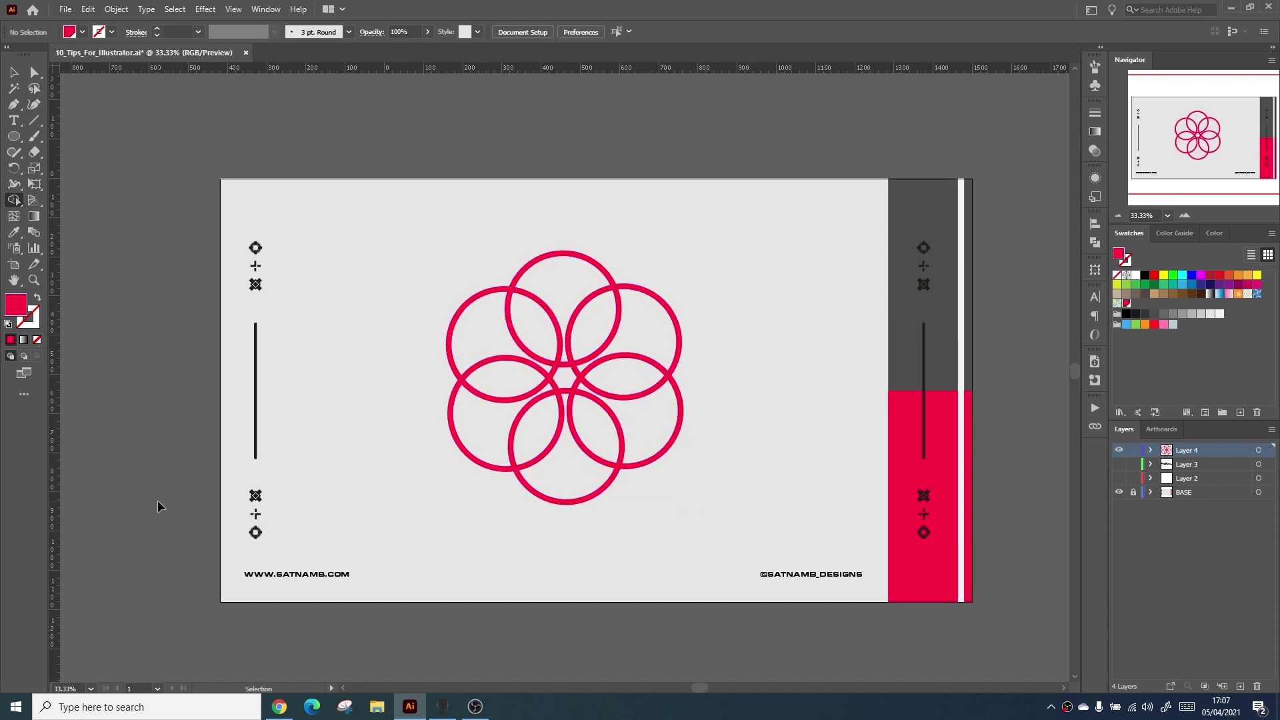
click(519, 466)
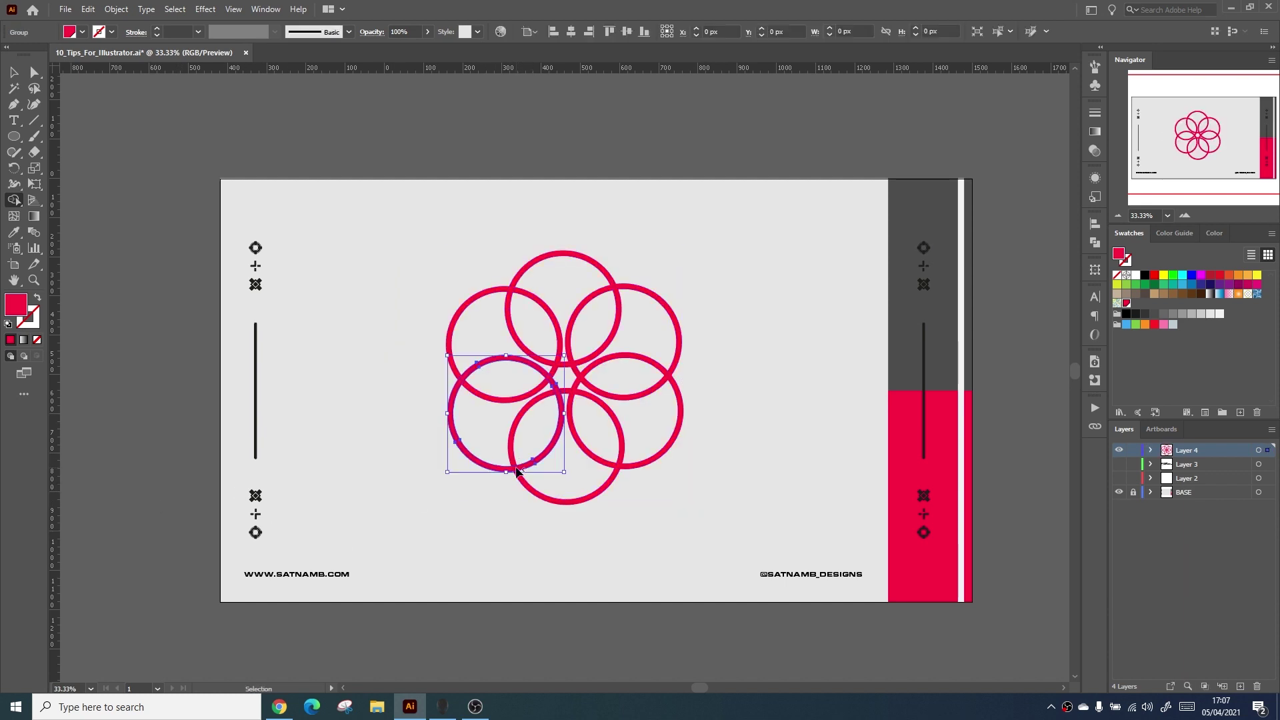
shift+click(569, 504)
drag(534, 336, 444, 288)
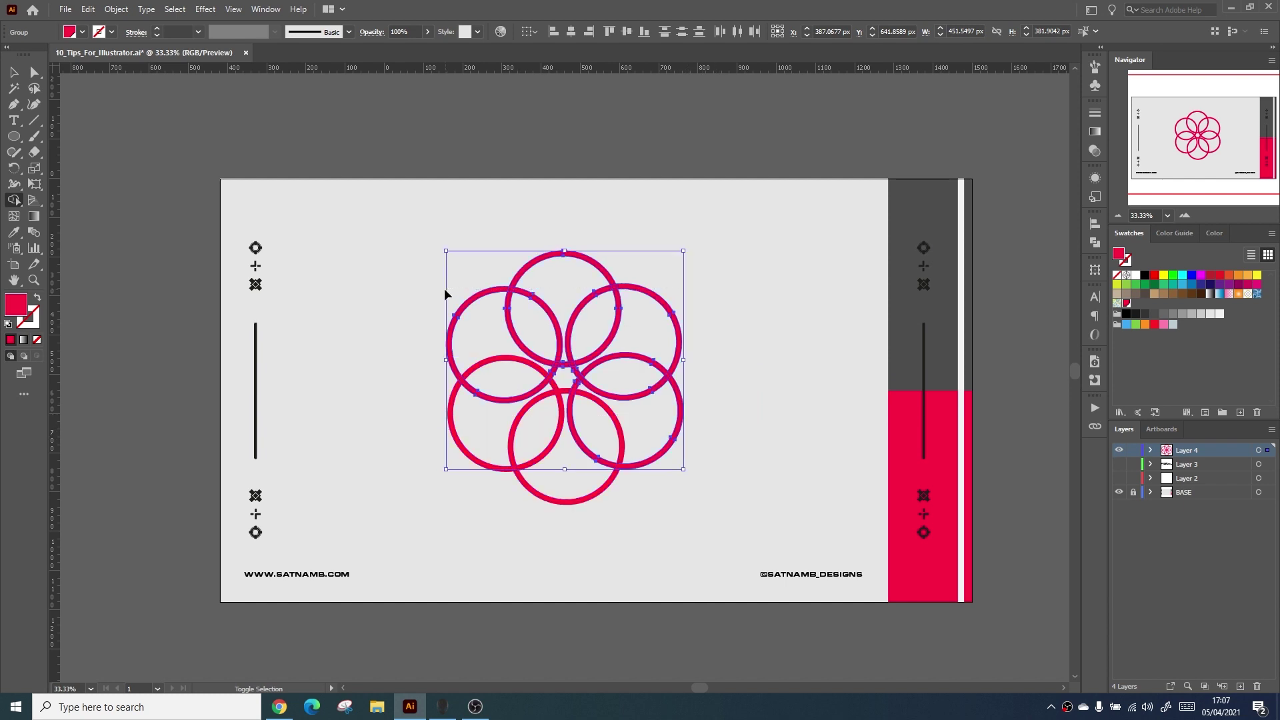
shift+click(508, 471)
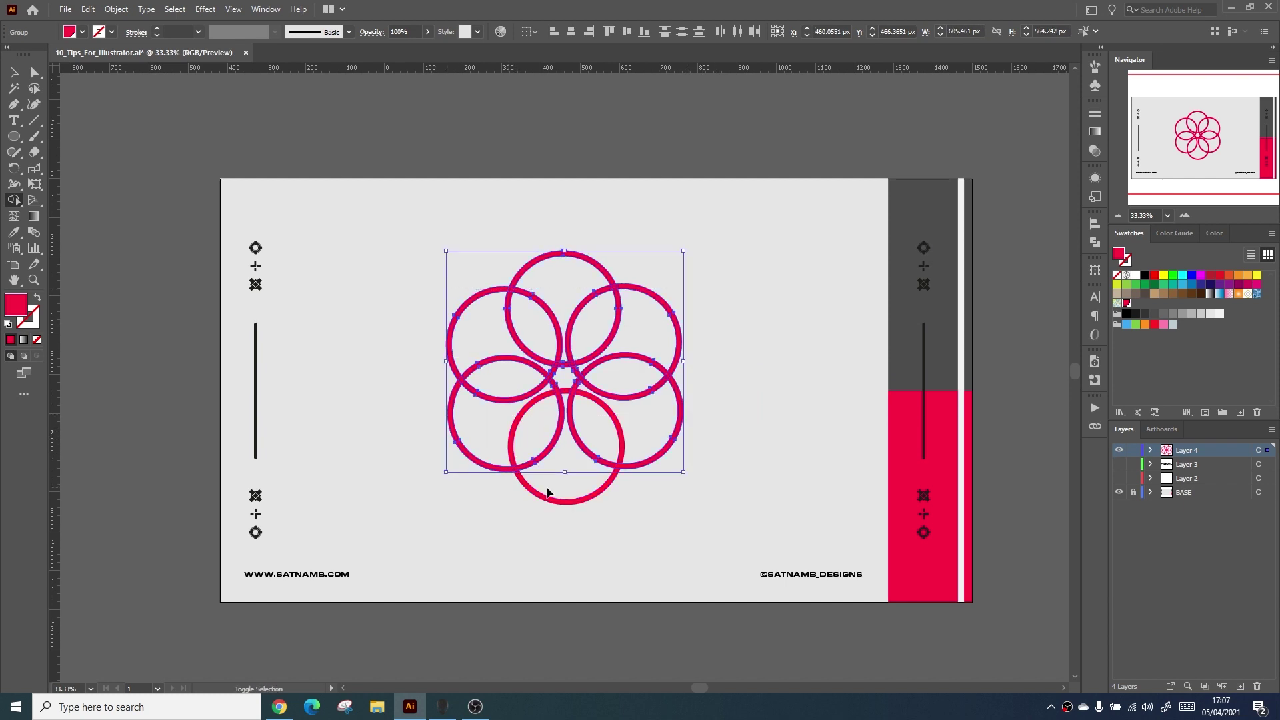
shift+click(568, 501)
Alt-delete every ring's outer region with the Shape Builder, leaving six petals.
key(shift+m)
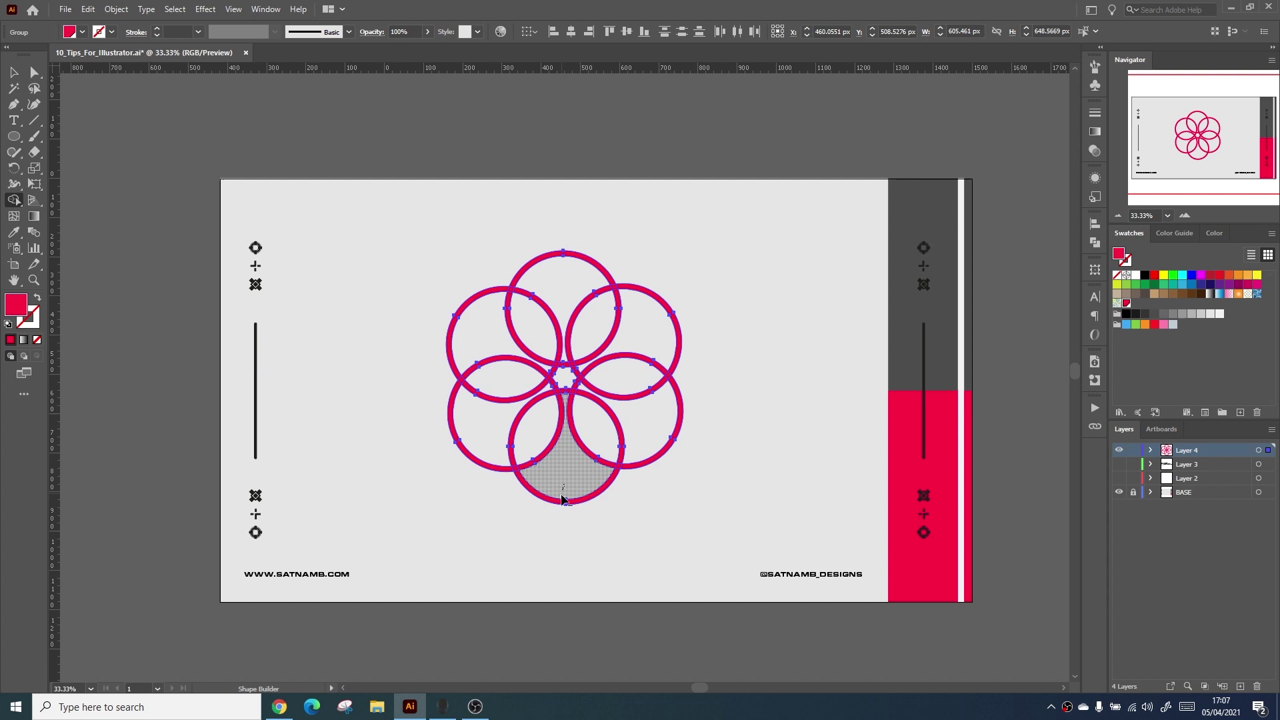
alt+click(563, 500)
alt+click(489, 441)
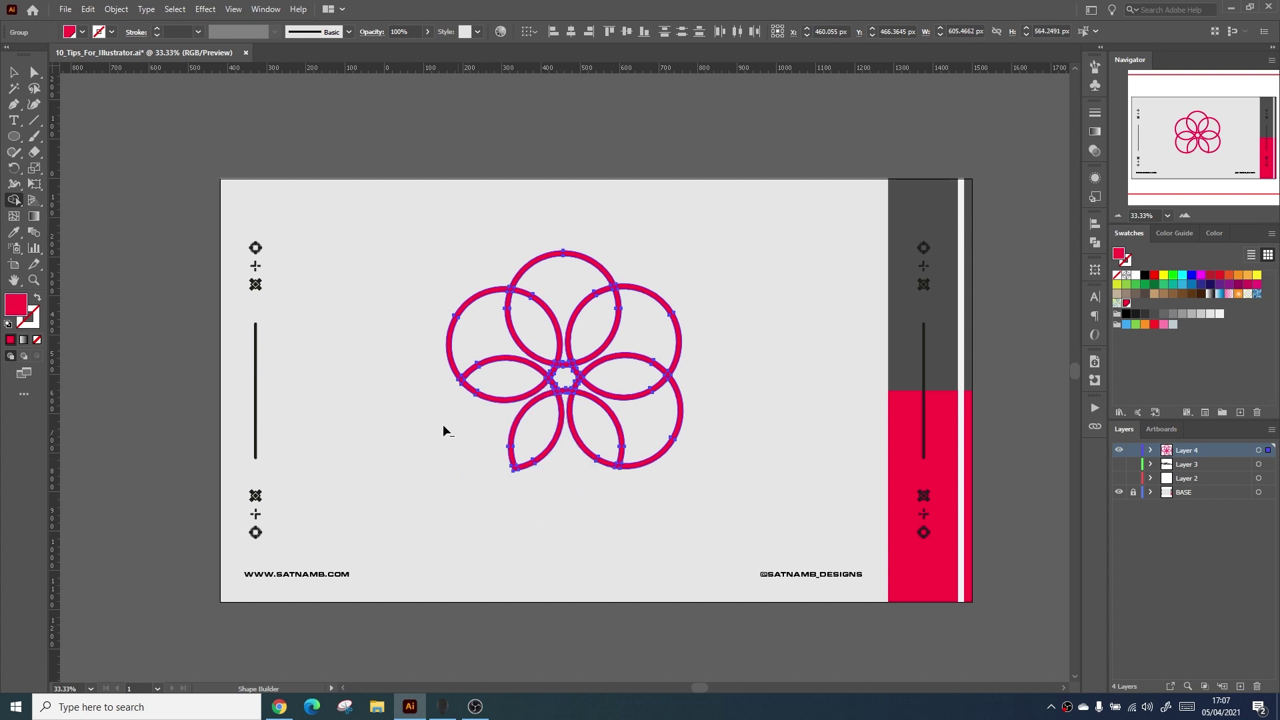
drag(392, 351, 483, 329)
drag(549, 230, 554, 274)
drag(685, 279, 666, 336)
drag(709, 406, 649, 430)
ctrl+click(558, 645)
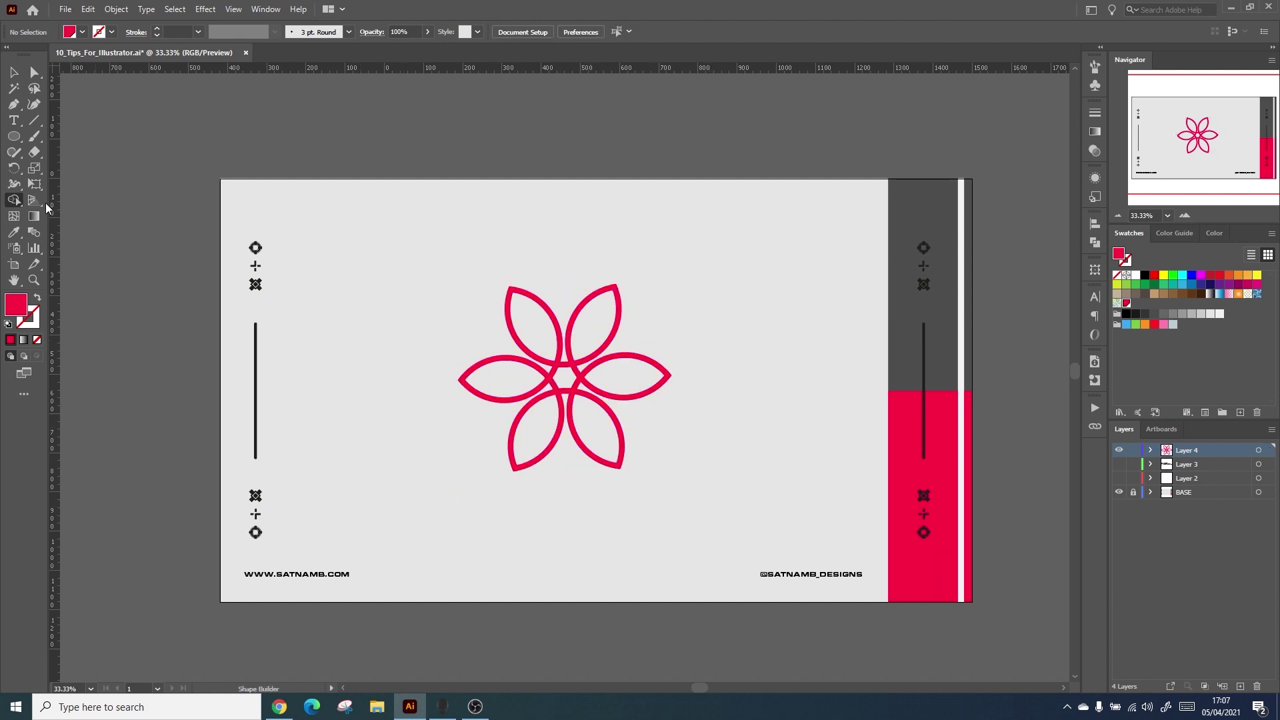
Select all six petals.
click(13, 72)
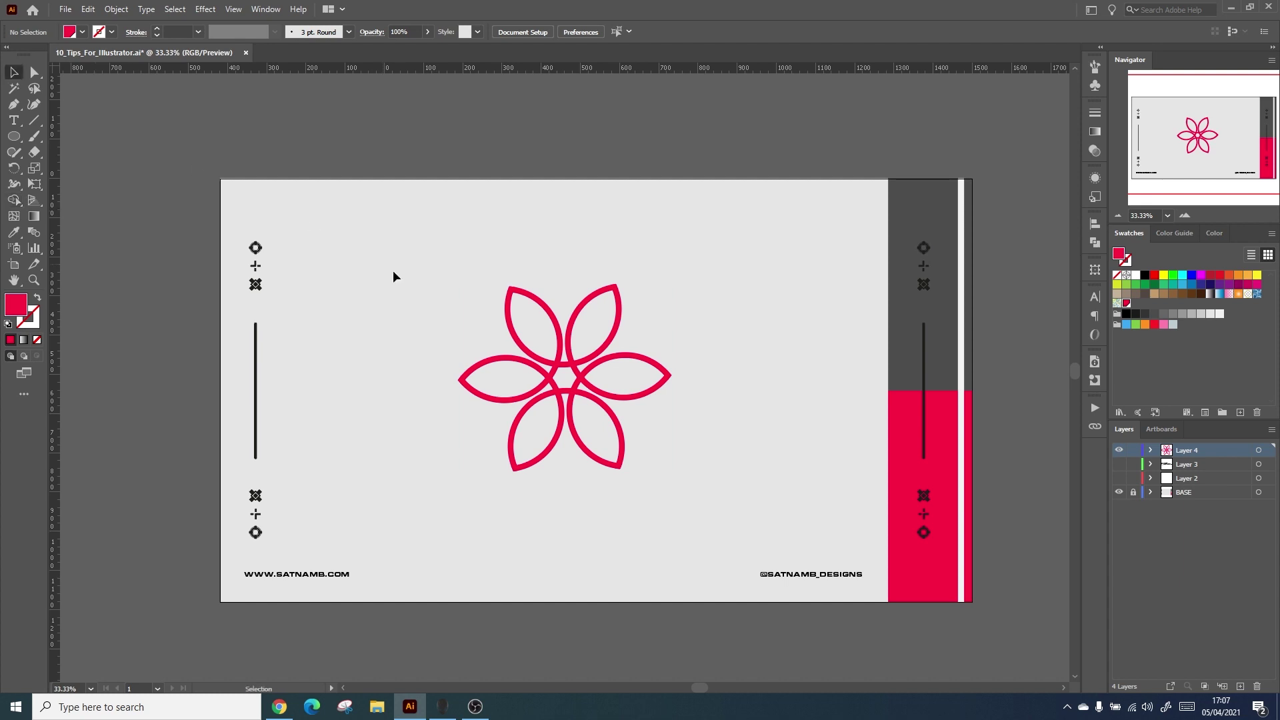
click(550, 382)
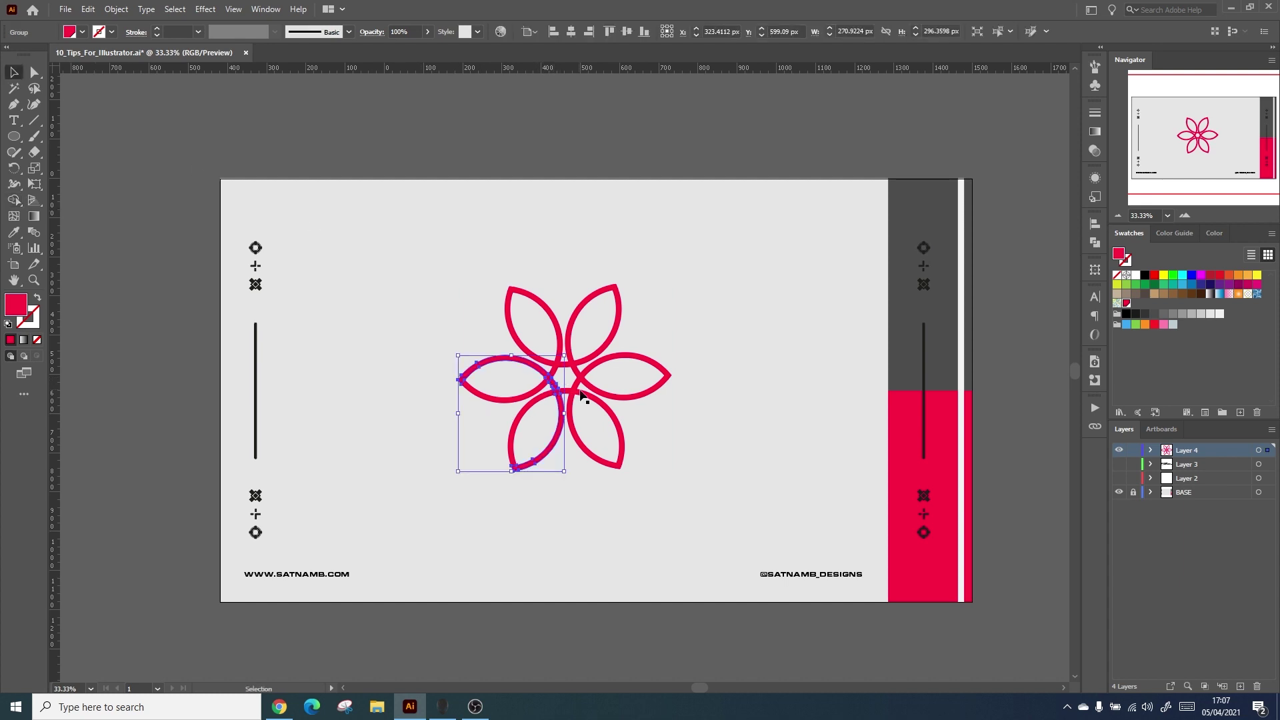
shift+click(538, 403)
shift+click(557, 398)
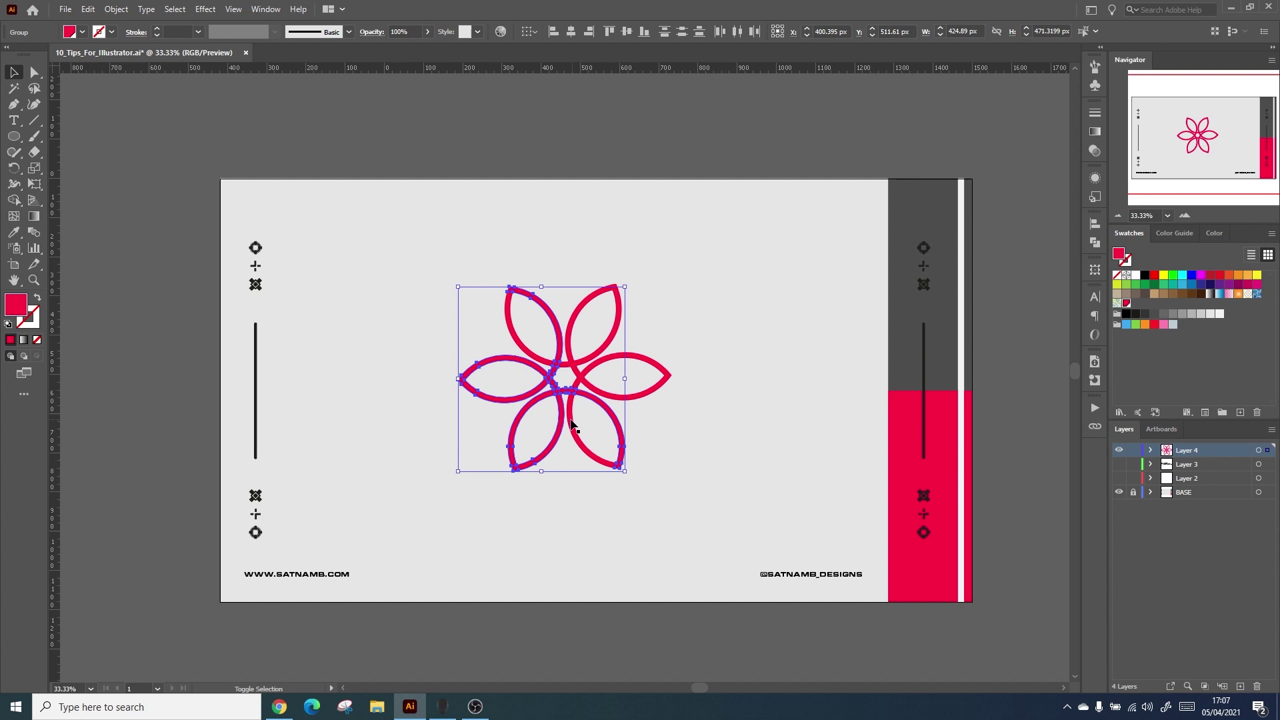
shift+click(594, 389)
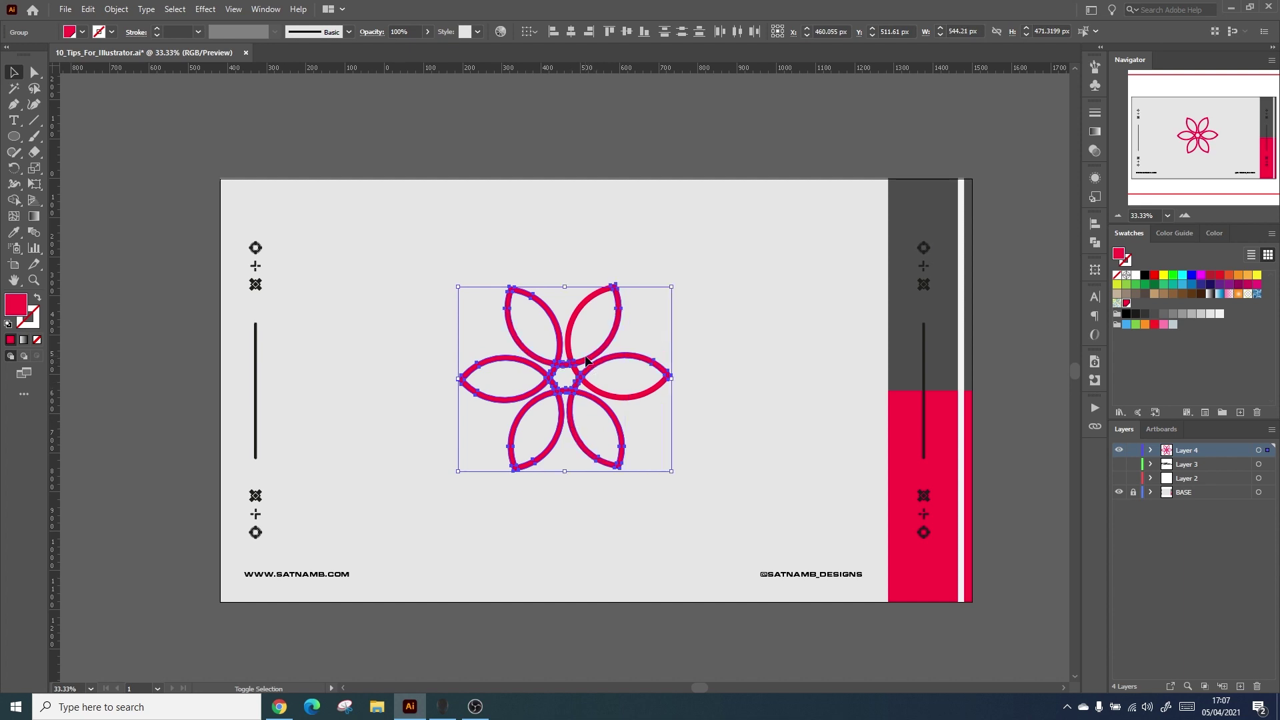
shift+click(578, 361)
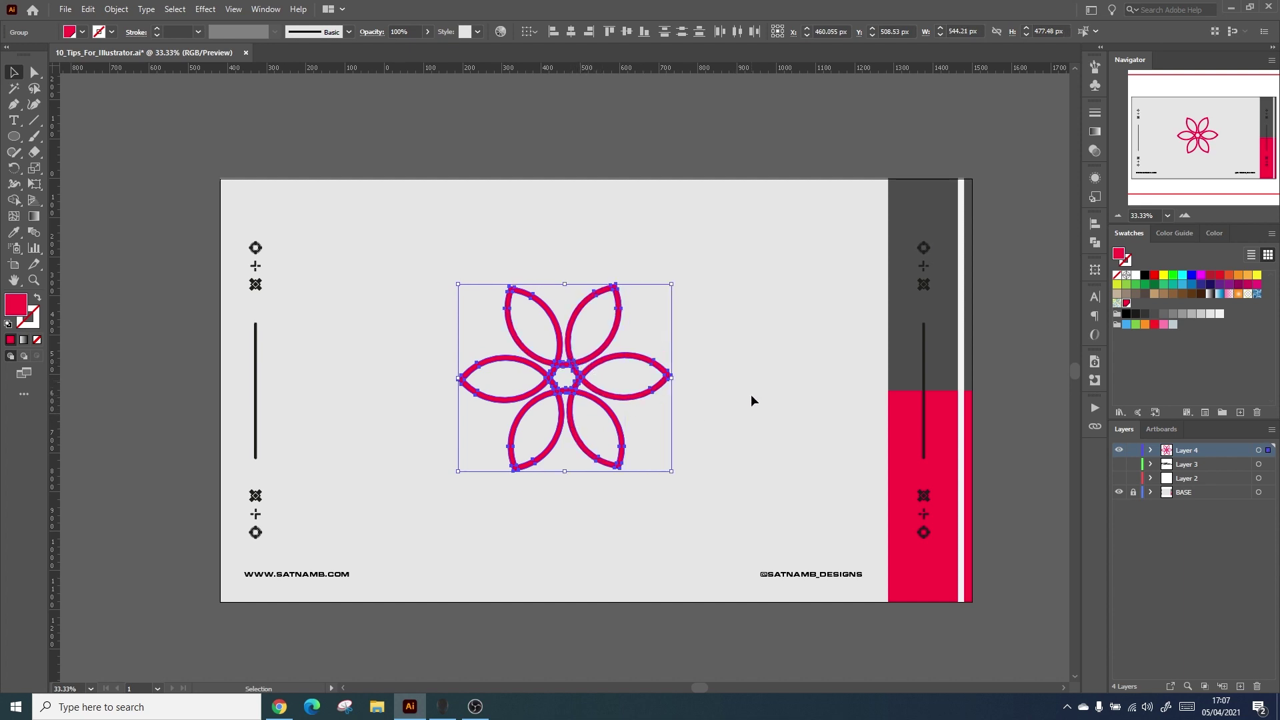
Unite the selected petals into one compound flower shape with Pathfinder.
click(1093, 244)
click(939, 254)
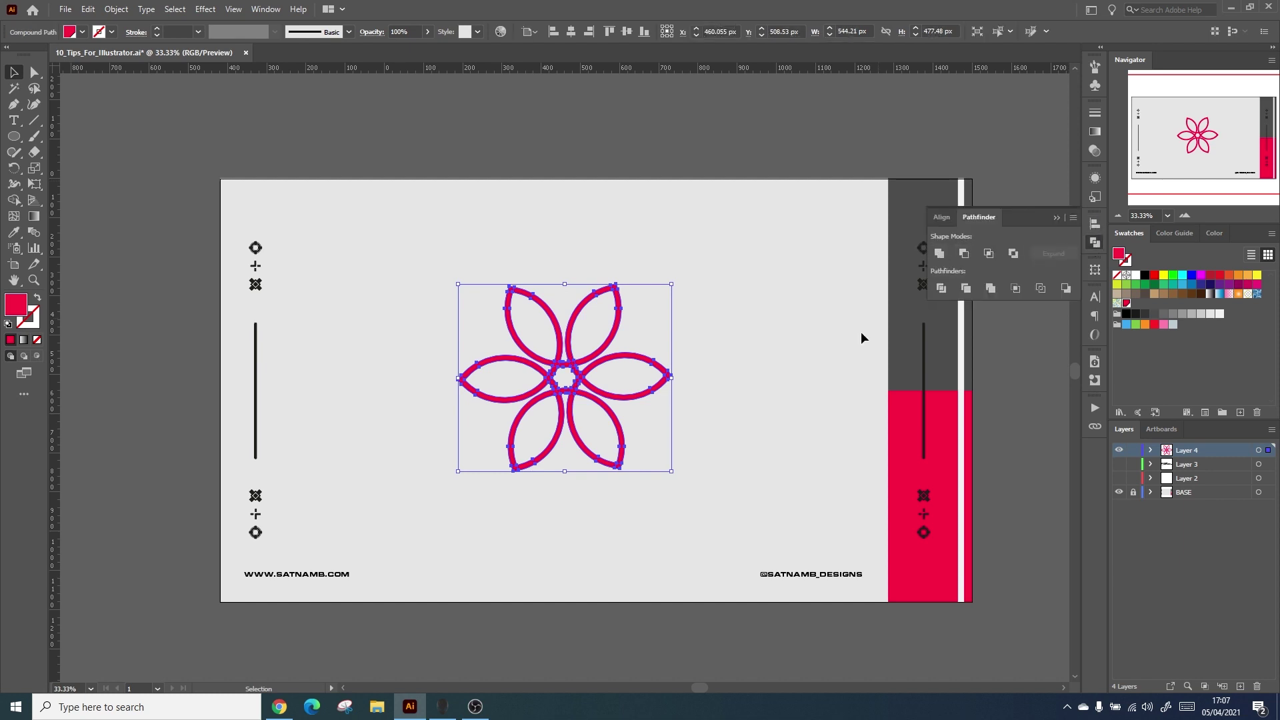
click(762, 414)
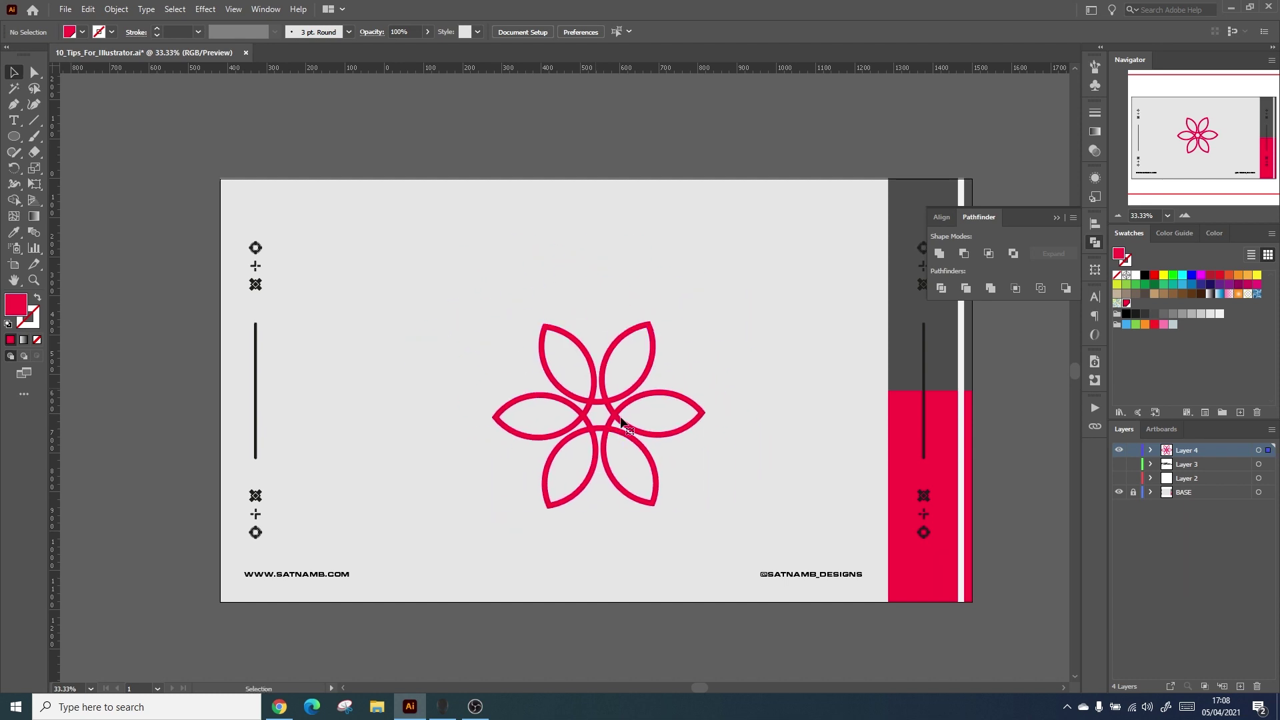
click(618, 418)
Draw a black rectangle over the grids artboard and size it to 1920 × 1080 px.
key(r)
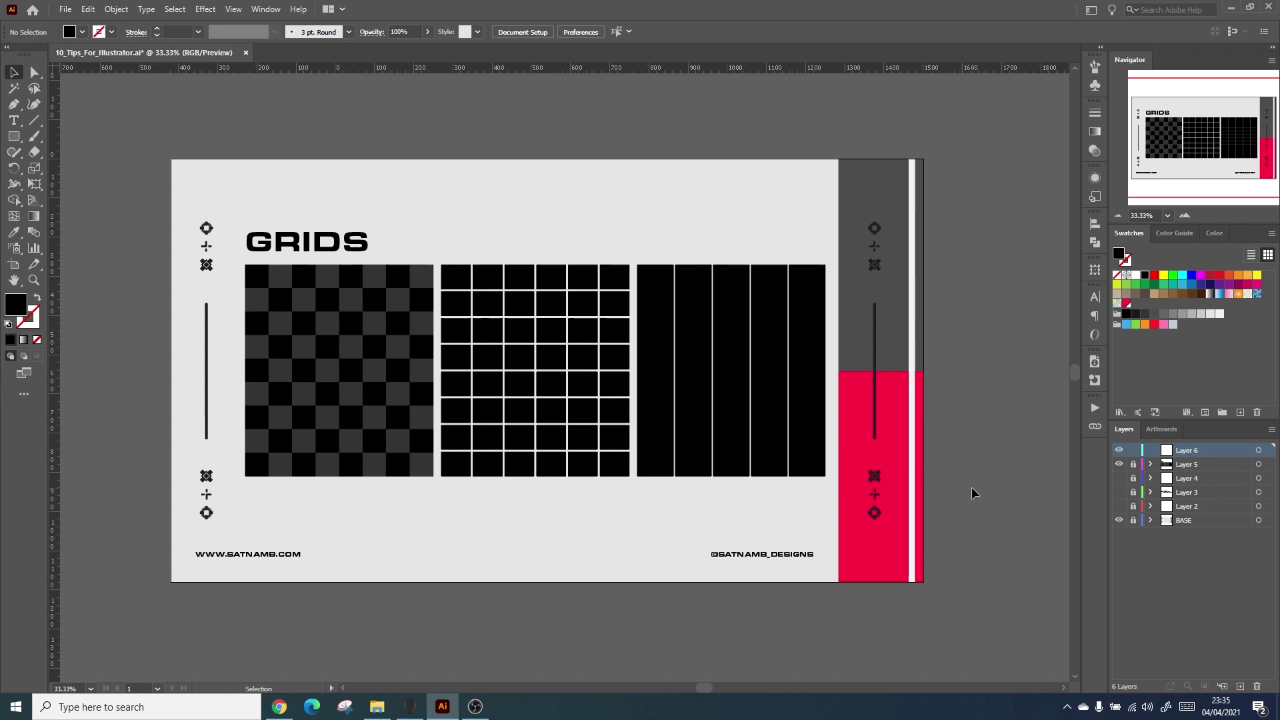
click(1159, 427)
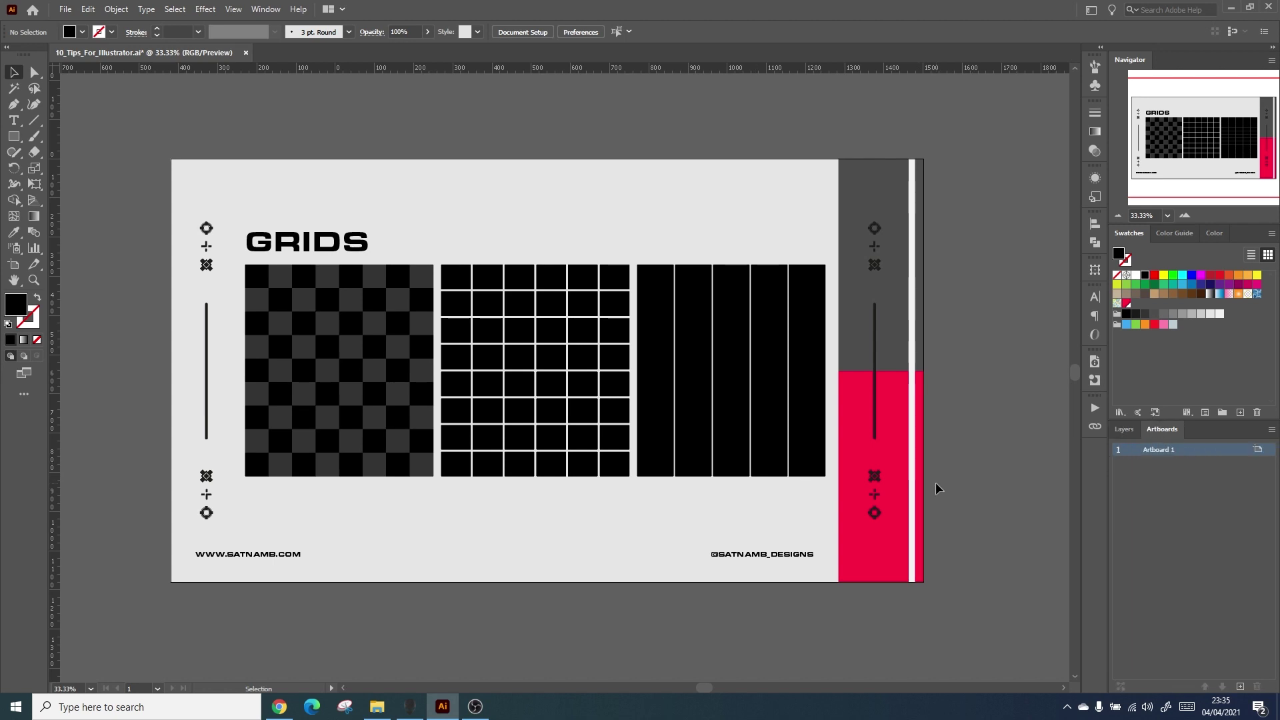
click(13, 140)
drag(229, 196, 855, 525)
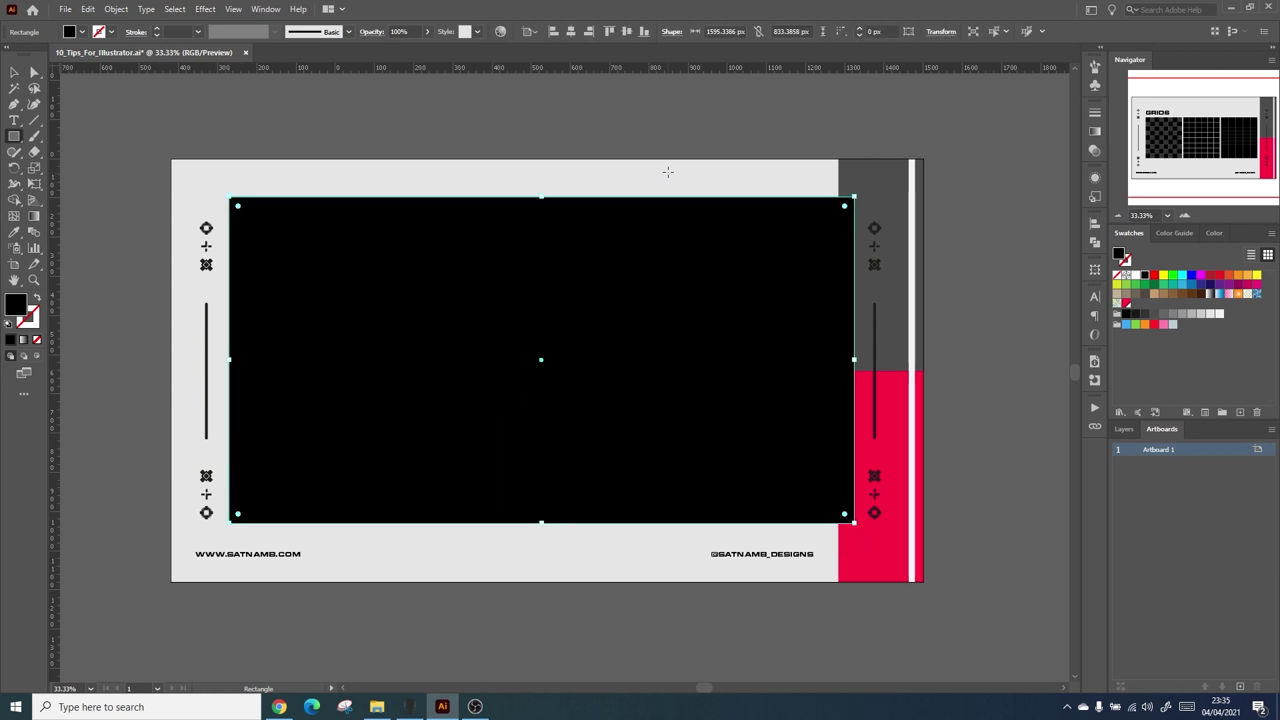
click(726, 30)
text(1)
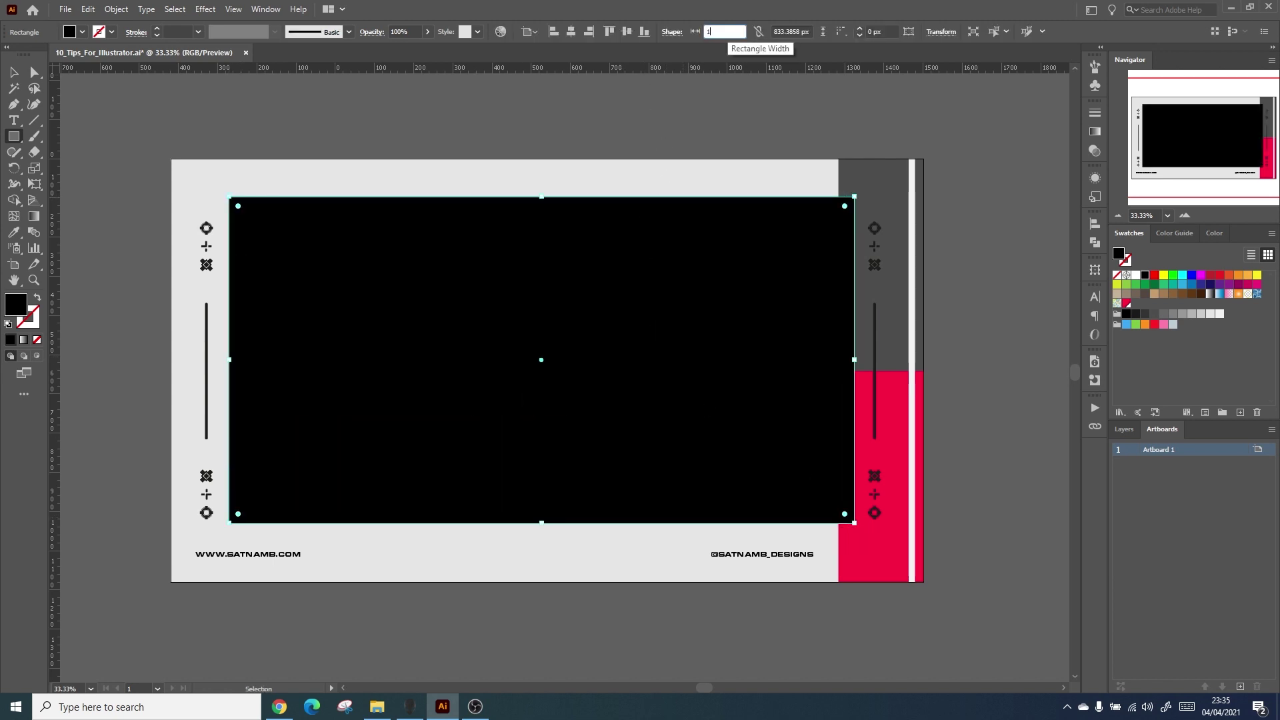
text(920)
key(Tab)
text(10)
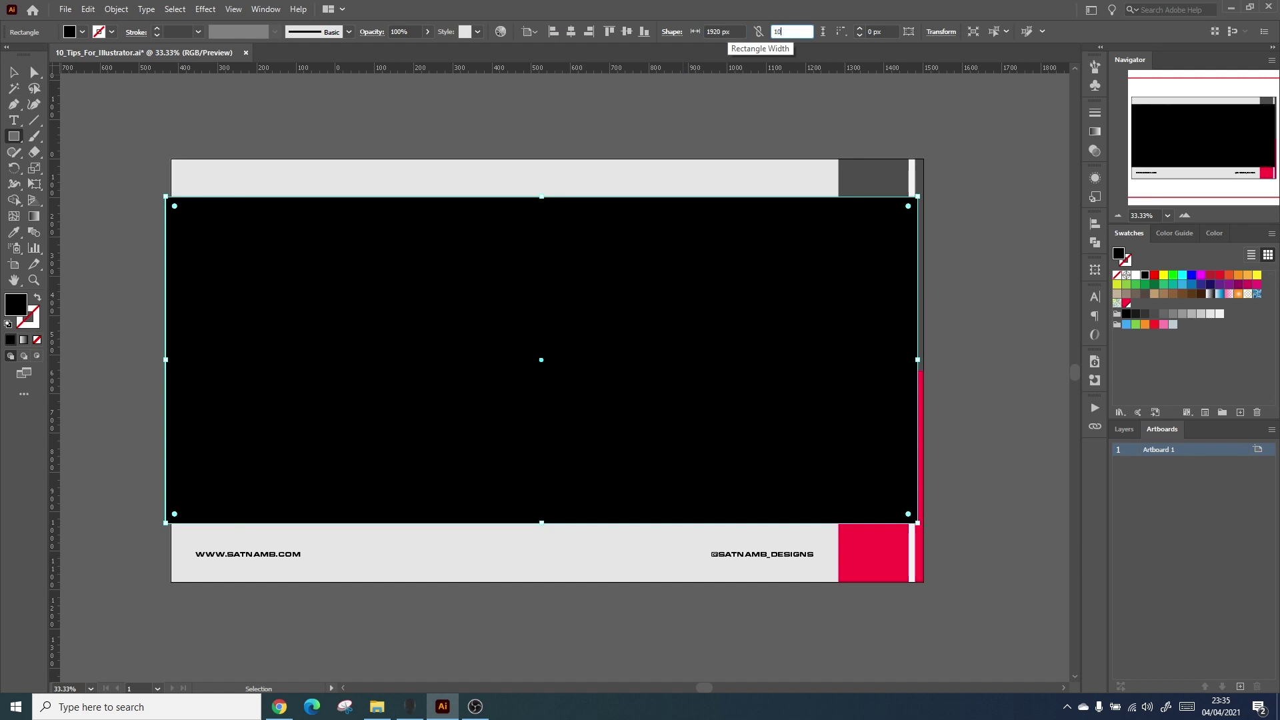
key(Return)
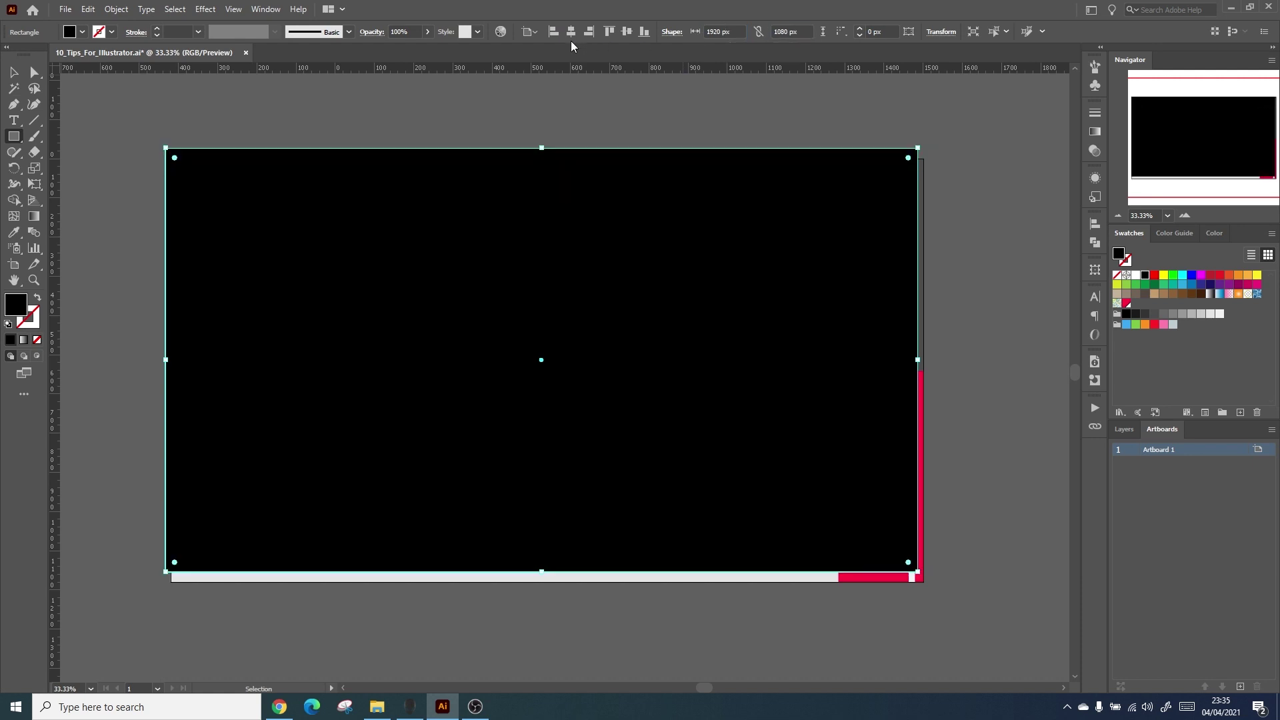
Centre the rectangle horizontally and vertically, then set Split Into Grid to 10 rows.
click(571, 32)
click(625, 32)
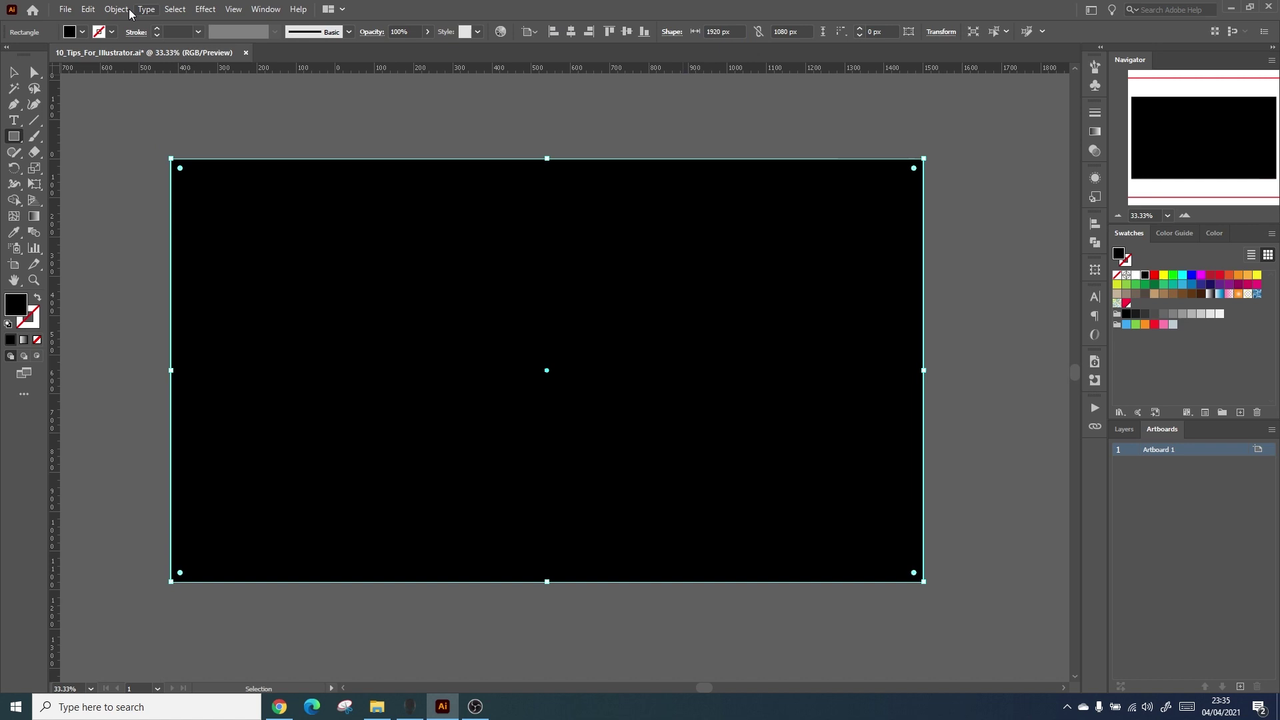
click(94, 9)
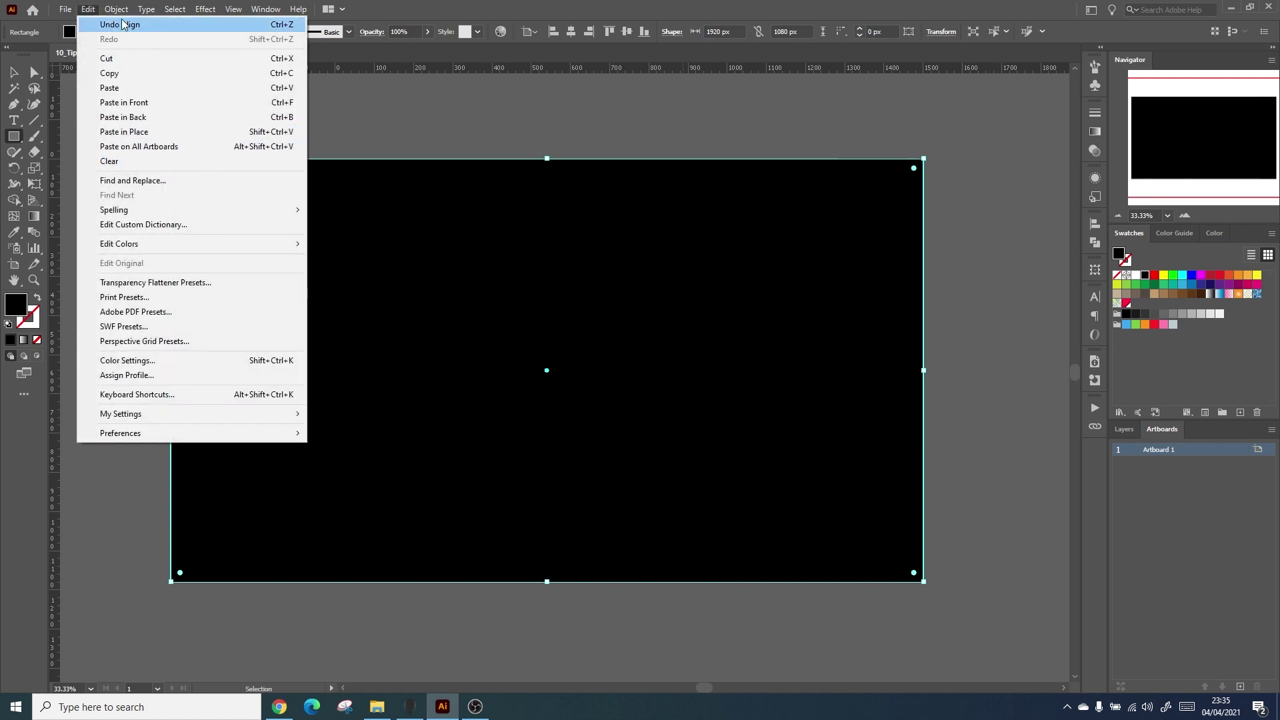
mouse_move(117, 17)
mouse_move(151, 326)
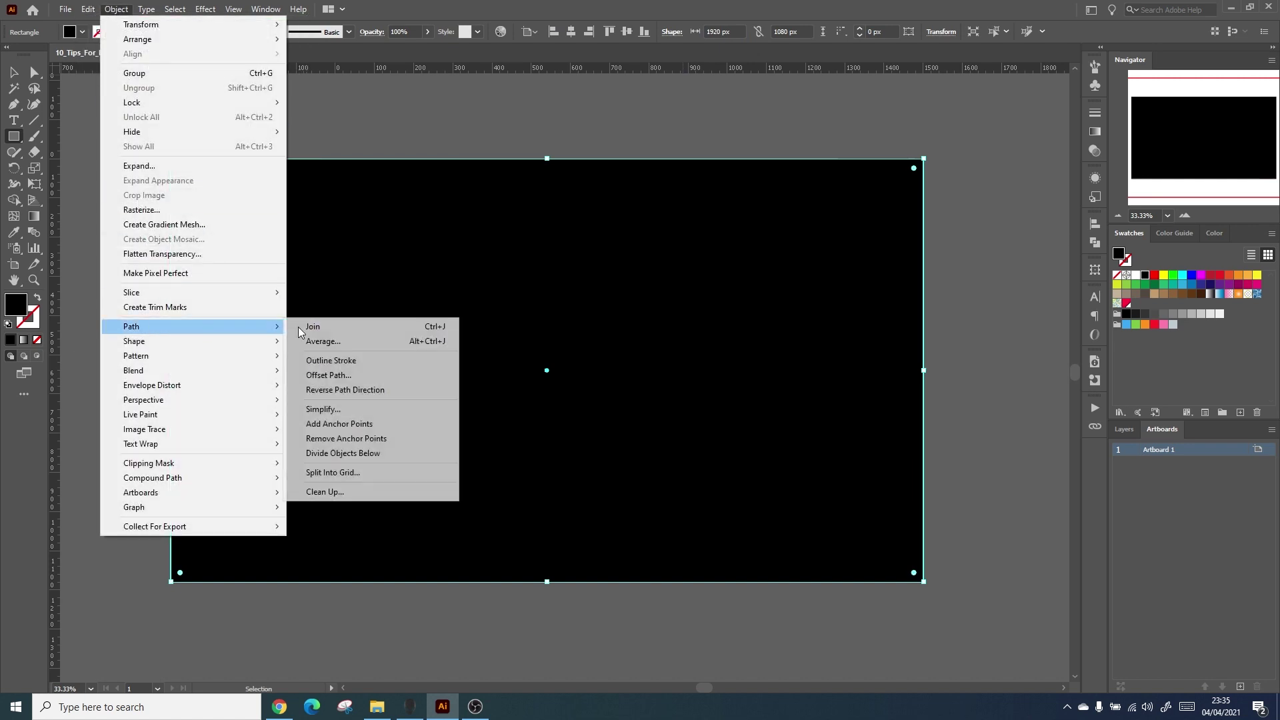
click(338, 478)
drag(581, 487, 556, 266)
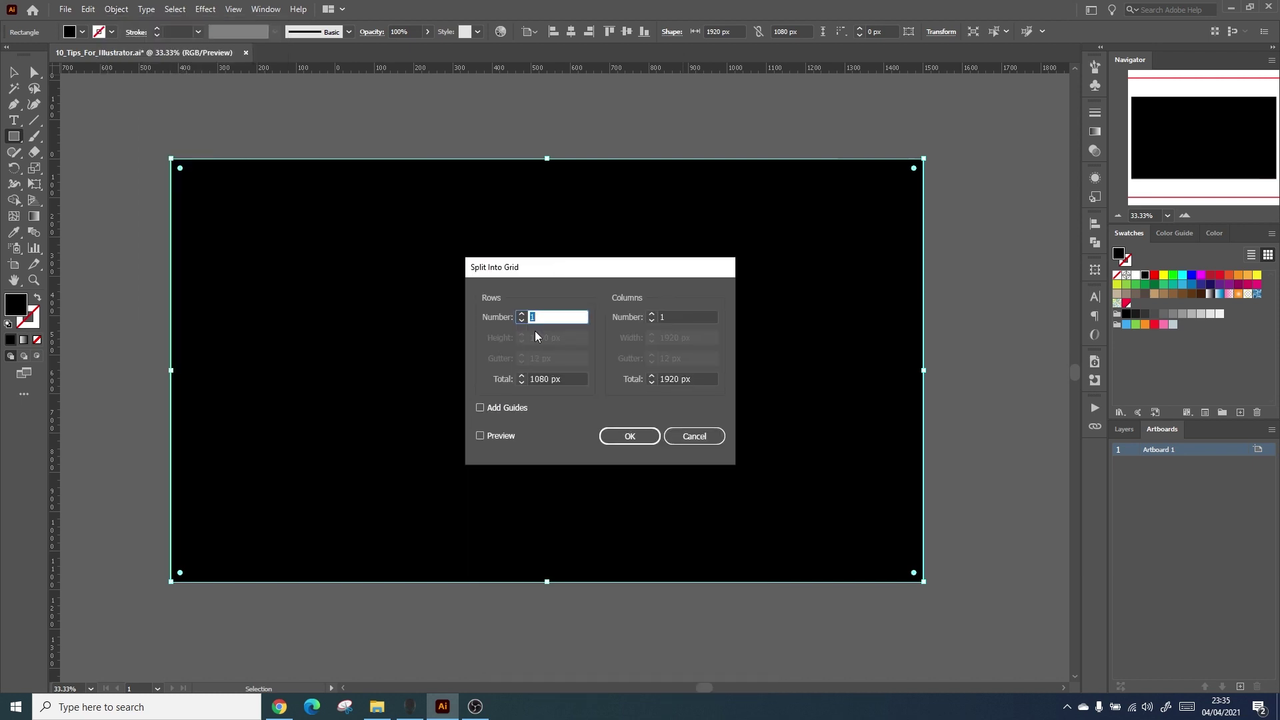
text(10)
key(Tab)
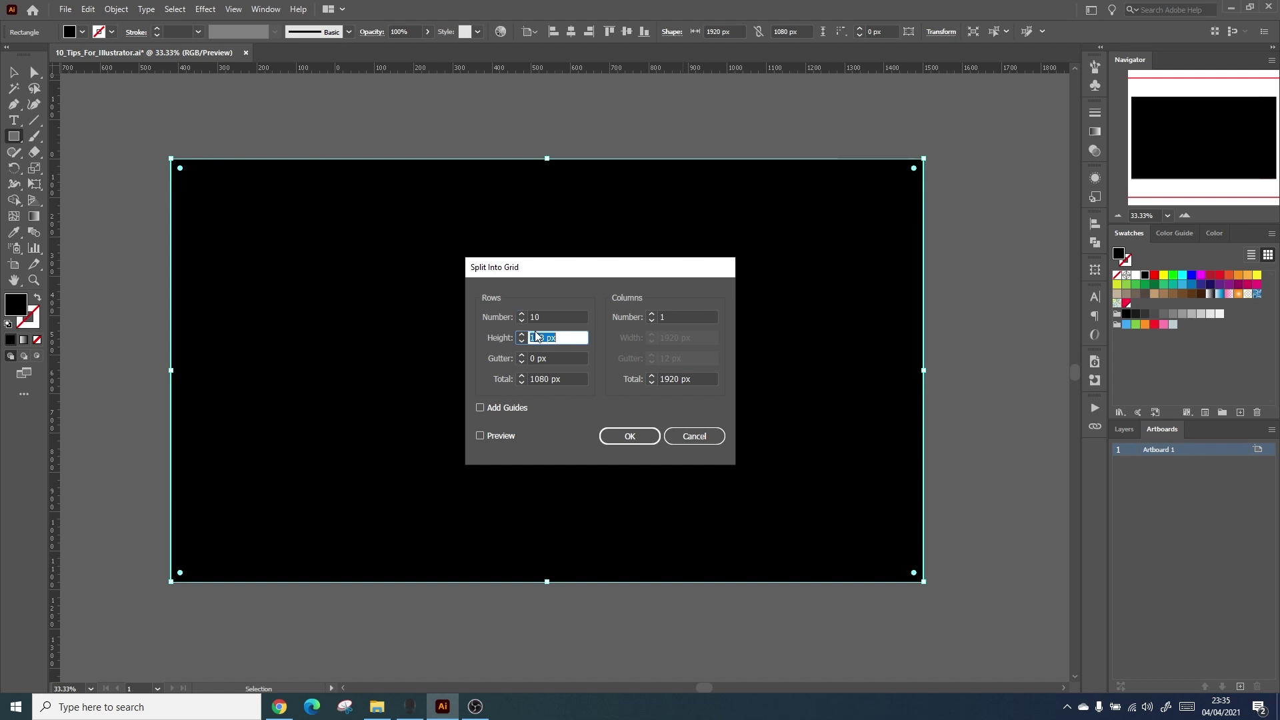
Set 10 columns and 10 px row and column gutters, preview, and apply the grid split.
key(Tab)
key(Tab)
key(Tab)
text(10)
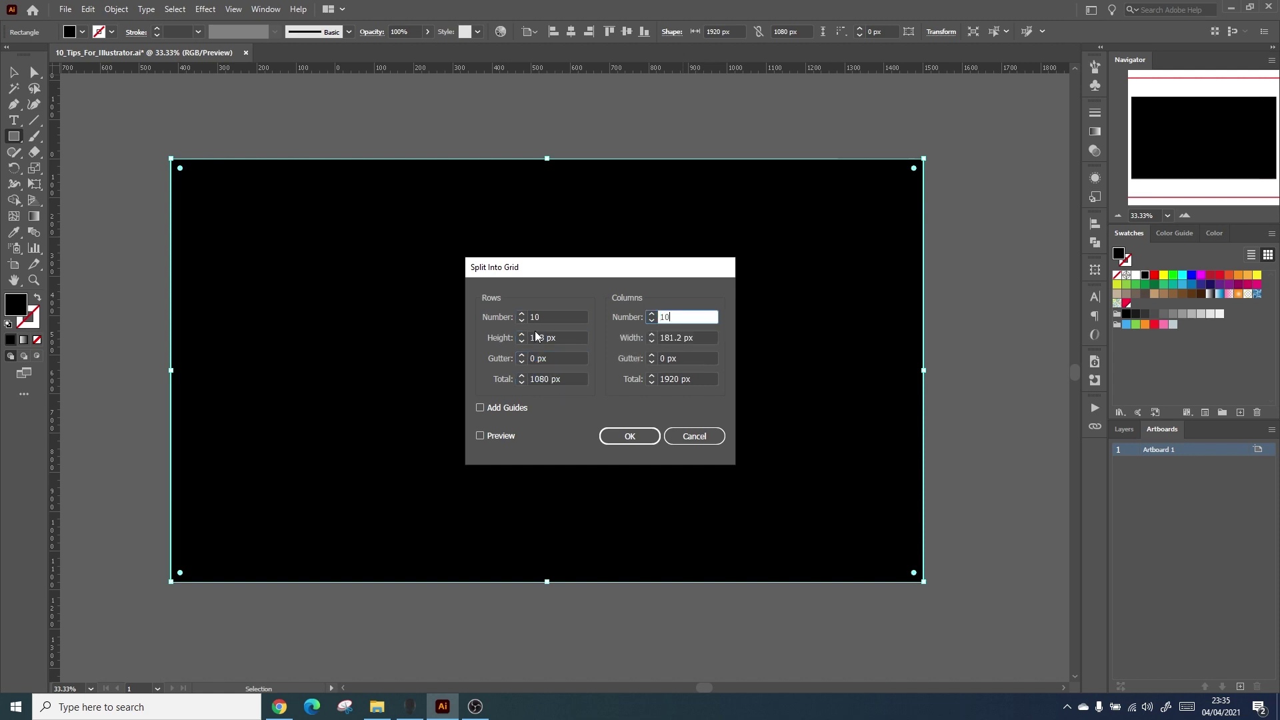
click(564, 358)
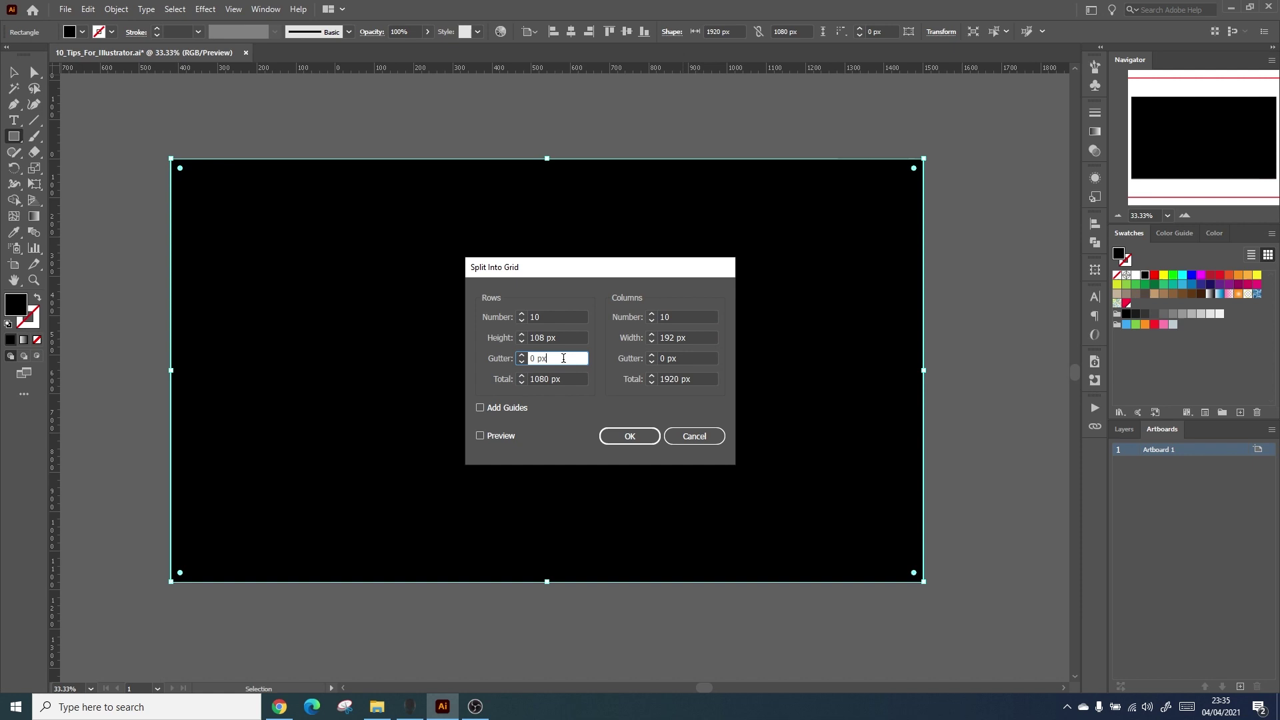
text(6)
text(10)
click(690, 359)
text(10)
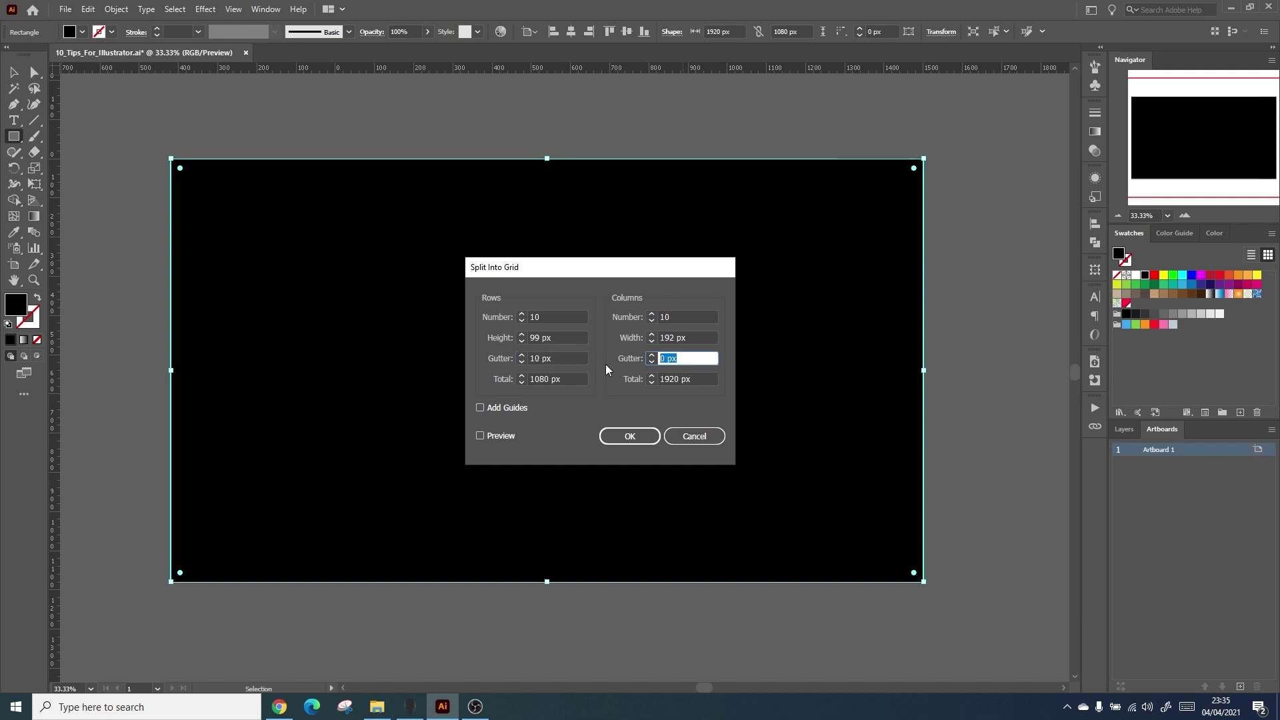
click(480, 435)
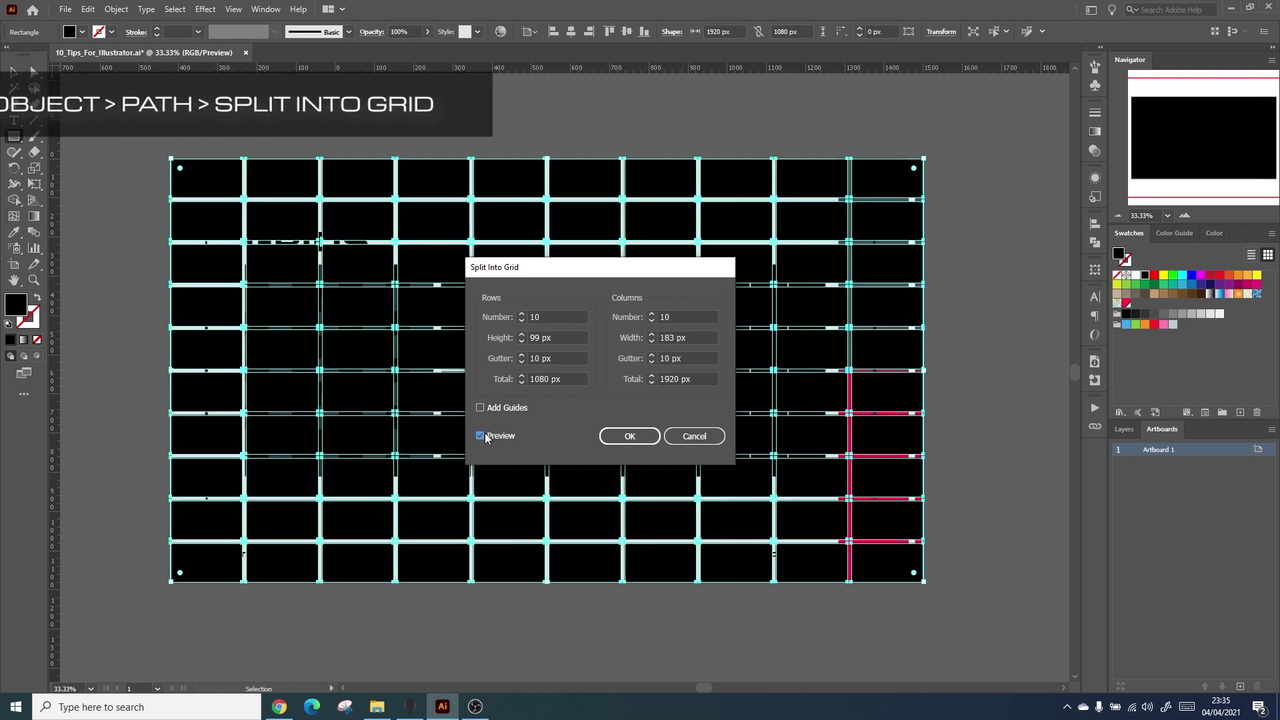
click(627, 441)
Select all the grid cells and convert them into guides.
key(v)
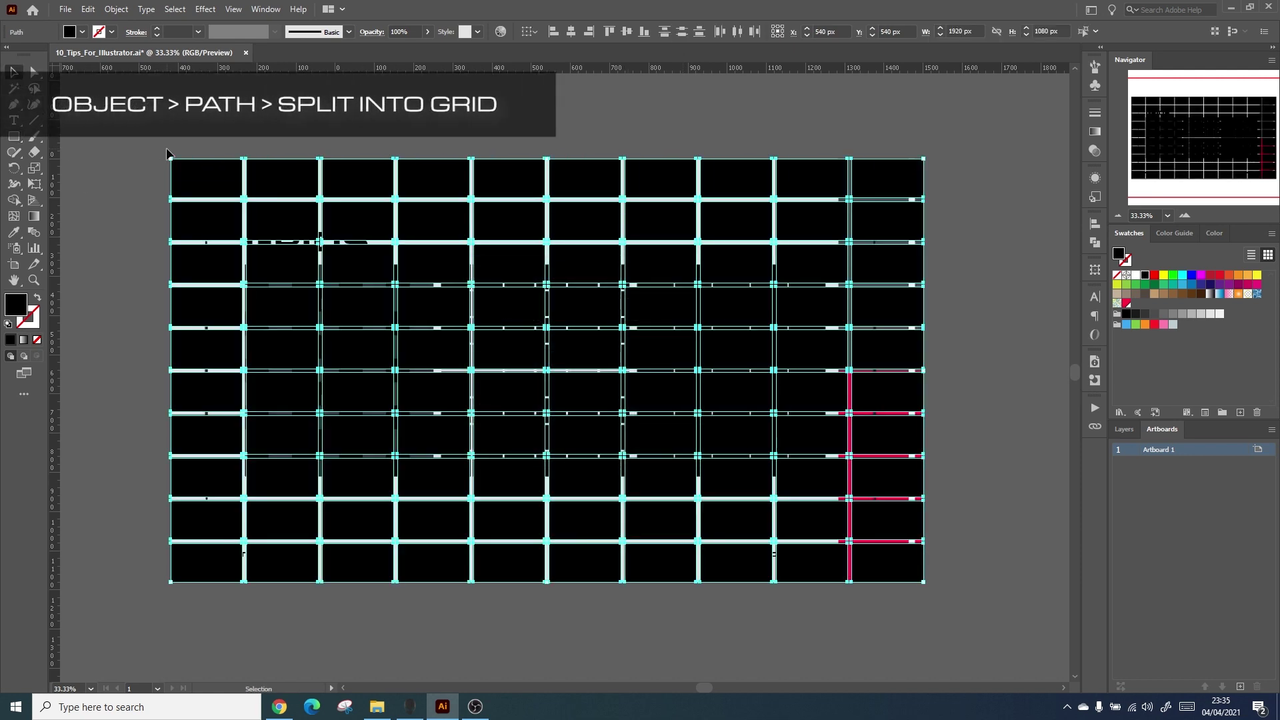
click(166, 151)
key(ctrl+a)
right_click(167, 151)
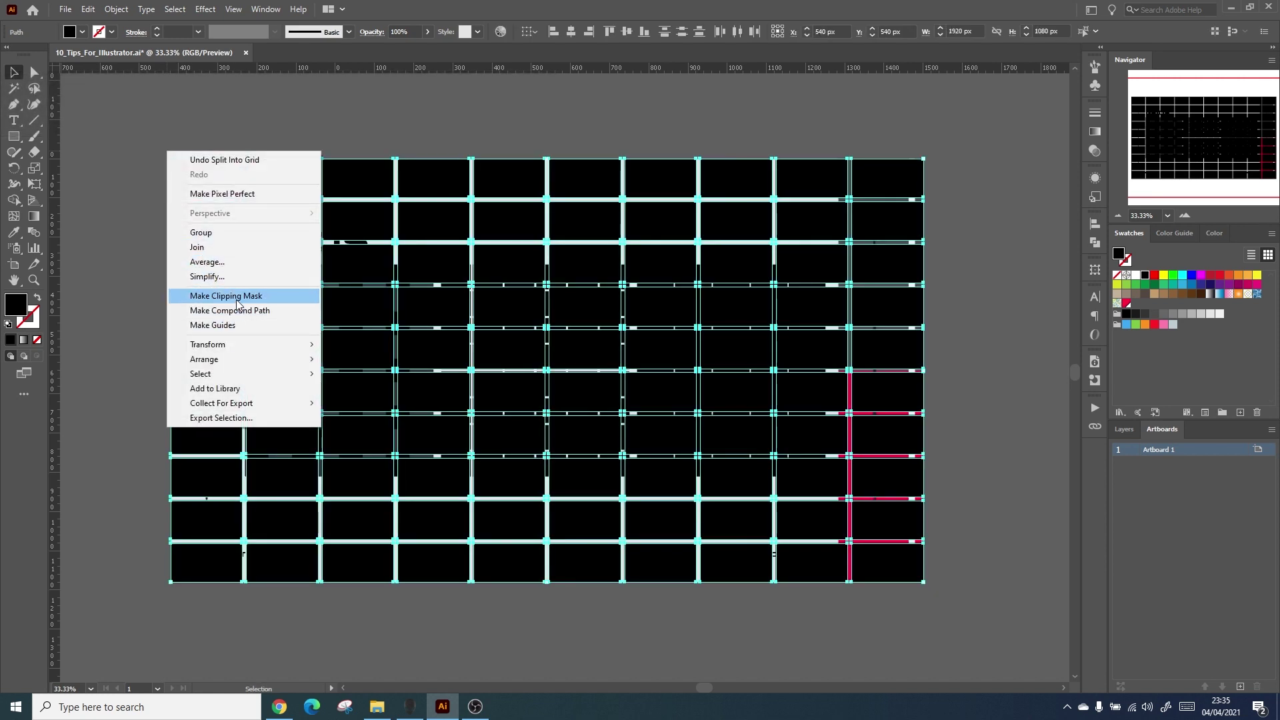
click(230, 324)
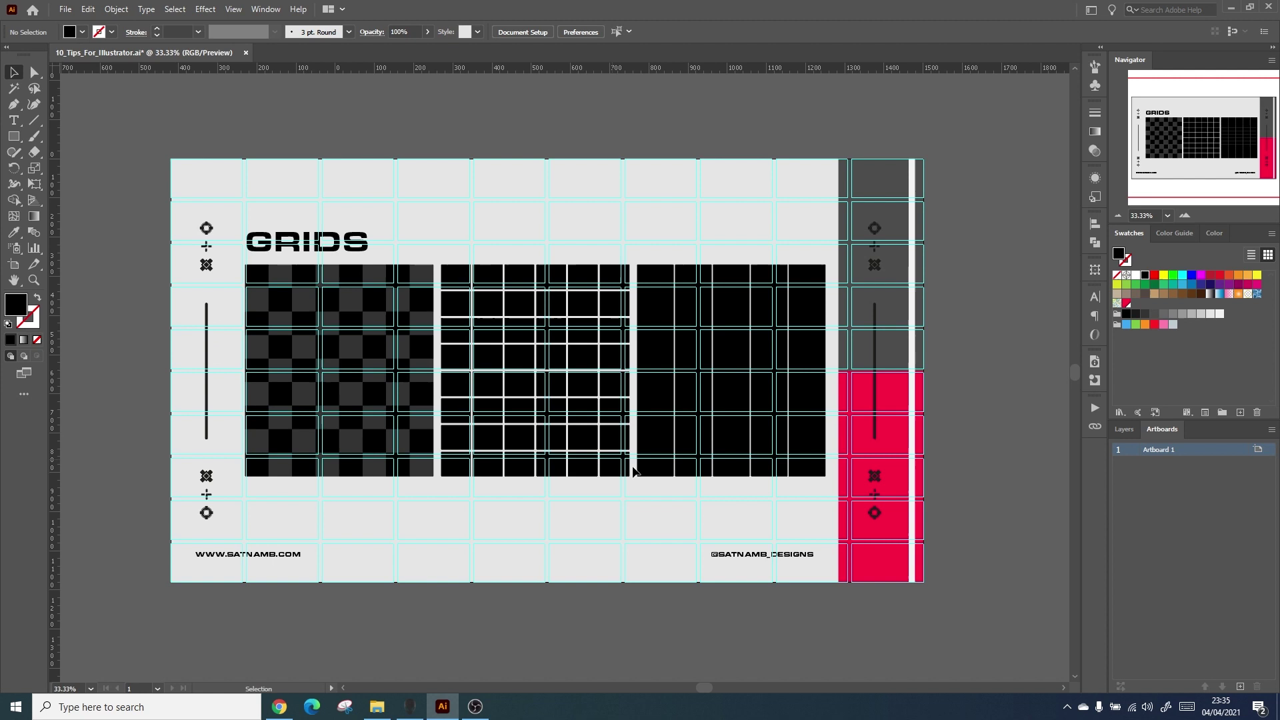
Hide the BASE layer and draw a red rectangle spanning three guide columns.
click(1125, 430)
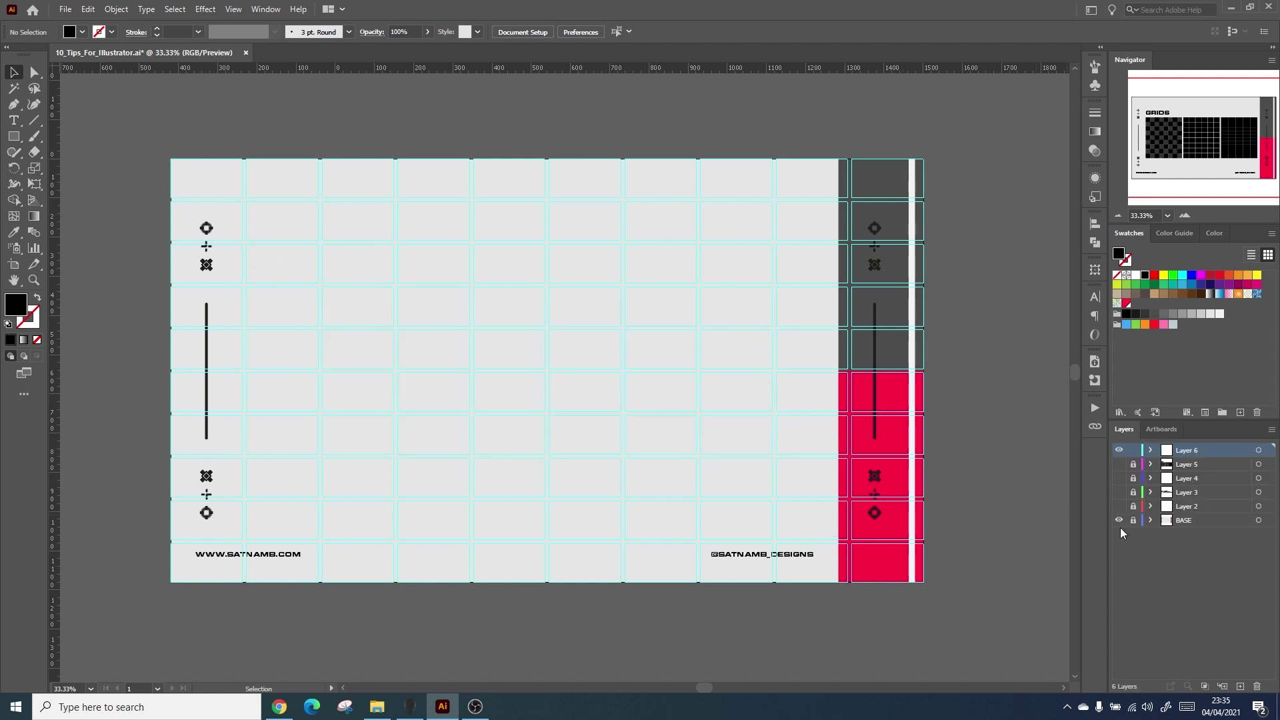
click(1117, 519)
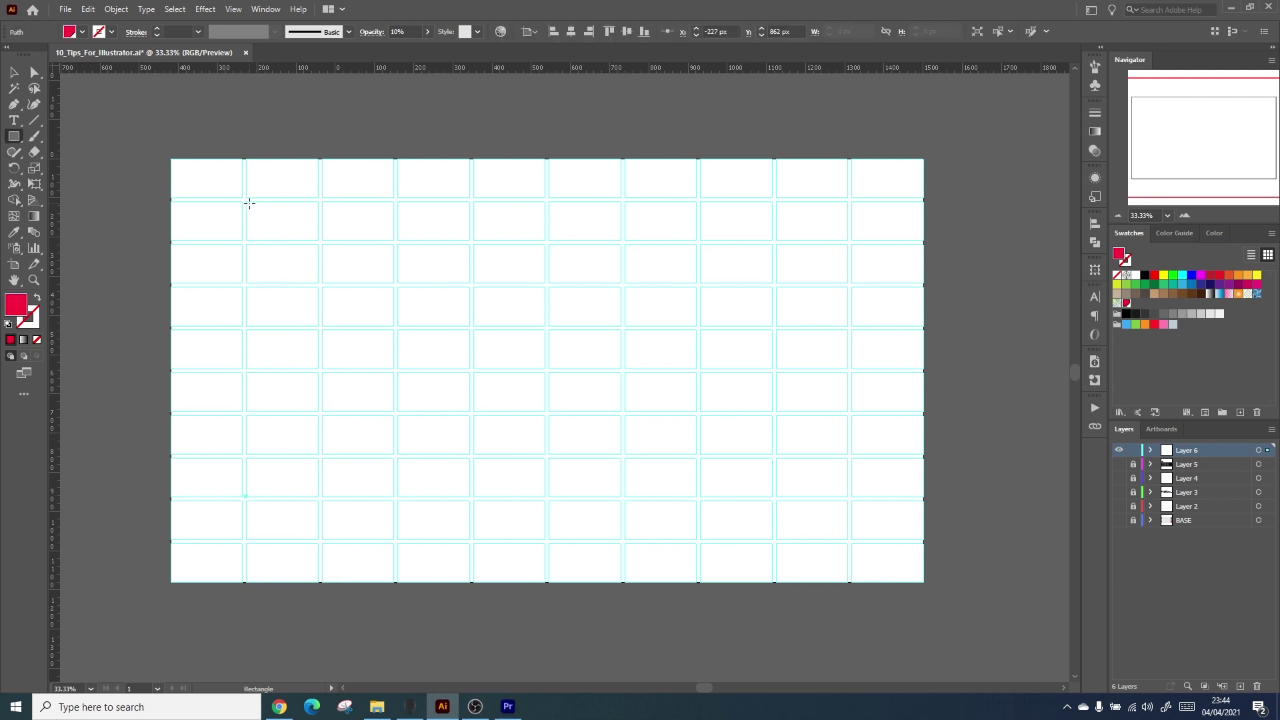
drag(245, 200, 468, 539)
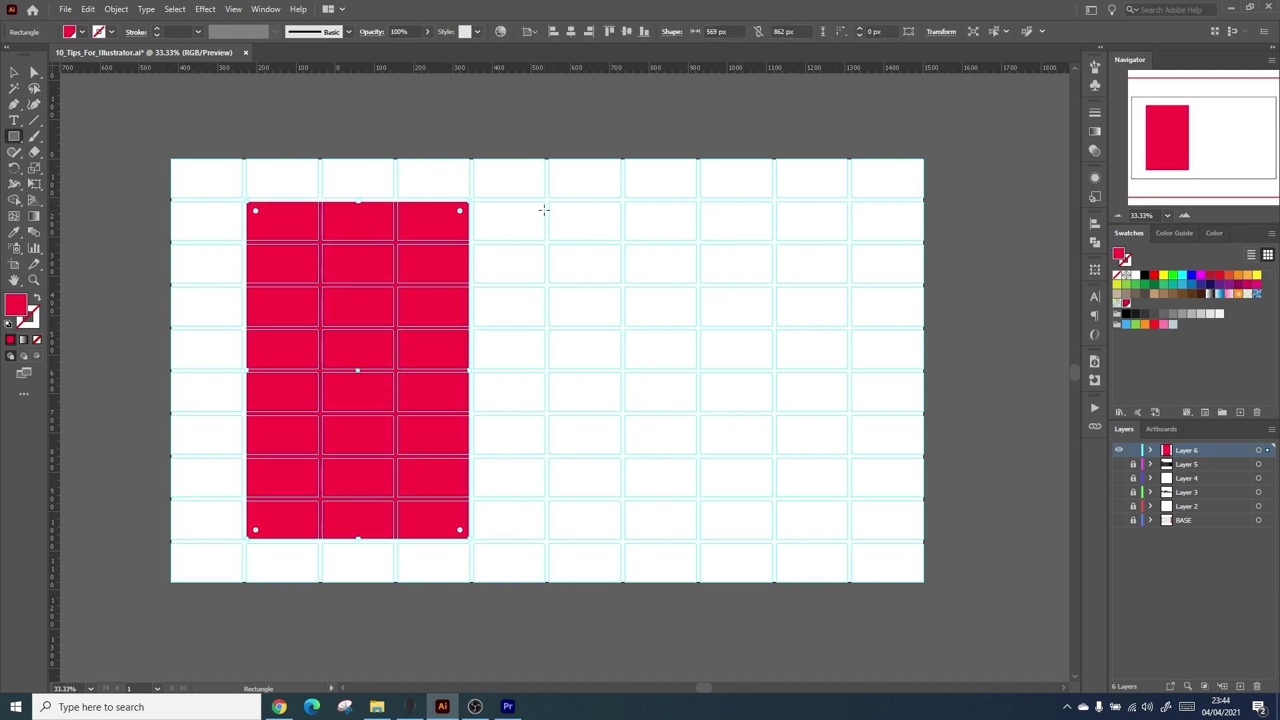
drag(548, 199, 756, 558)
key(ctrl+z)
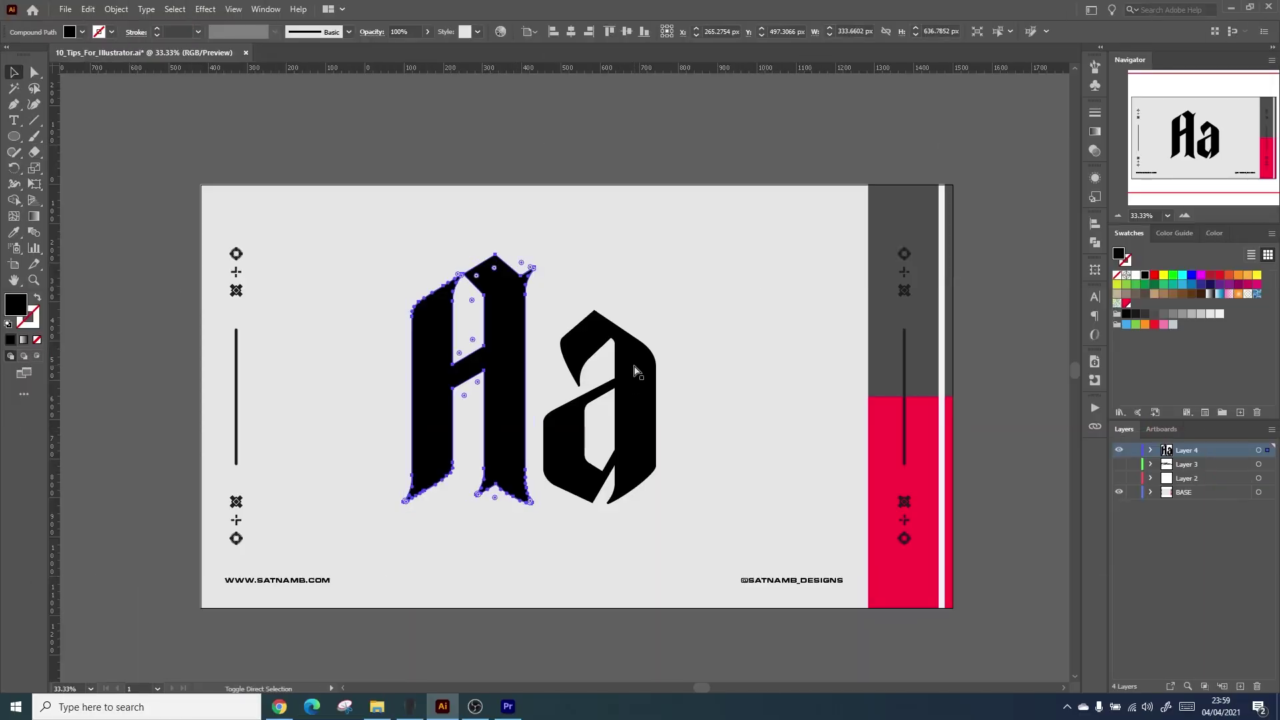
scroll(554, 482, up, 1)
scroll(555, 485, down, 1)
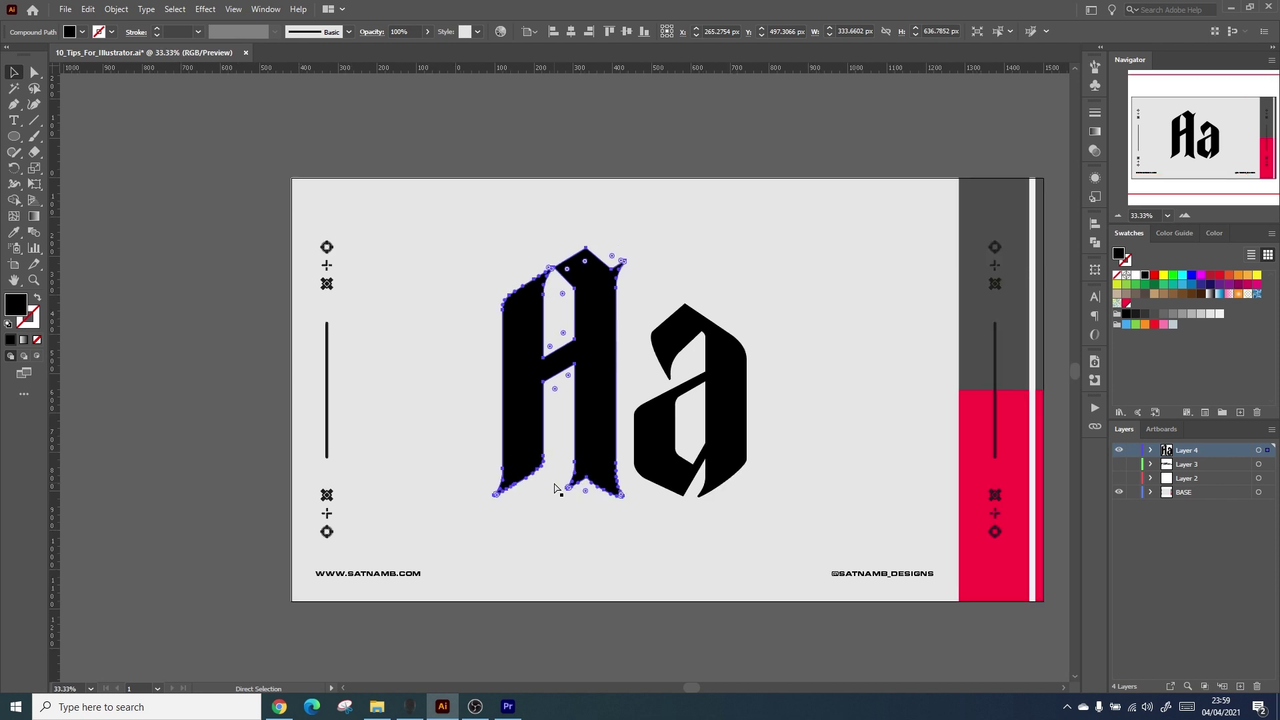
key(space)
drag(594, 471, 502, 467)
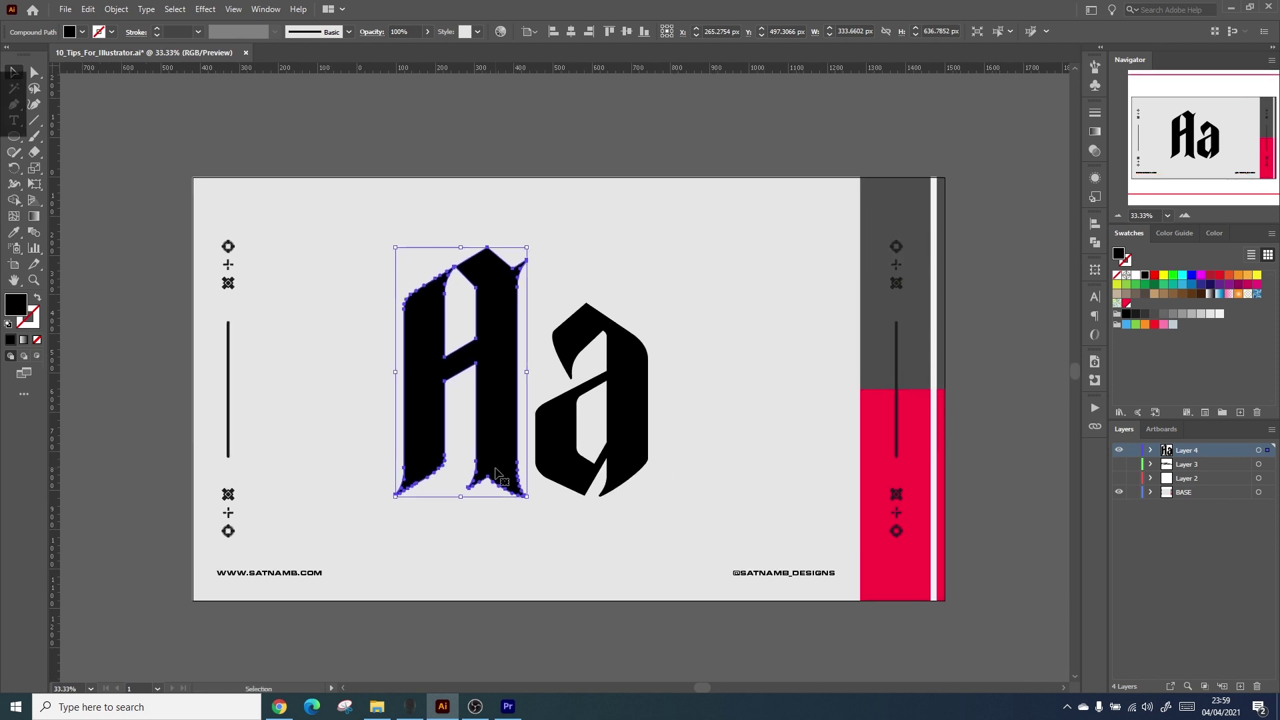
key(ctrl+plus)
key(ctrl+plus)
key(ctrl+plus)
key(ctrl+plus)
key(ctrl+plus)
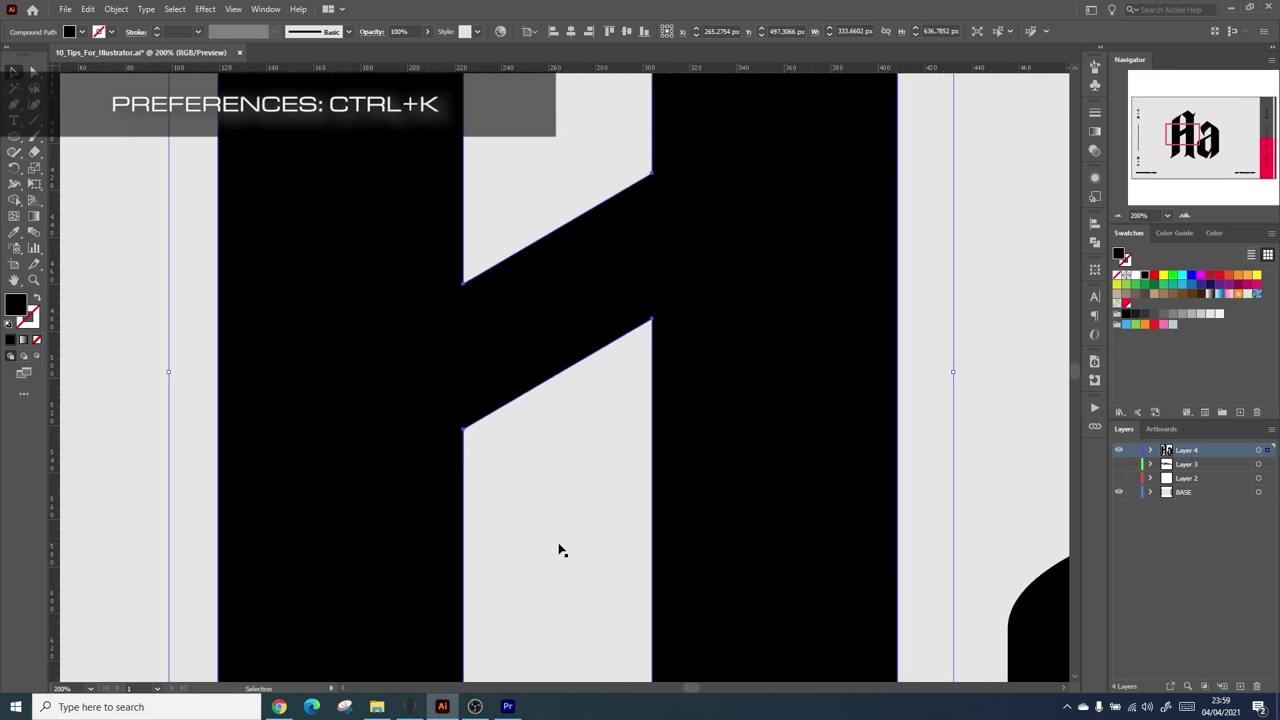
click(465, 434)
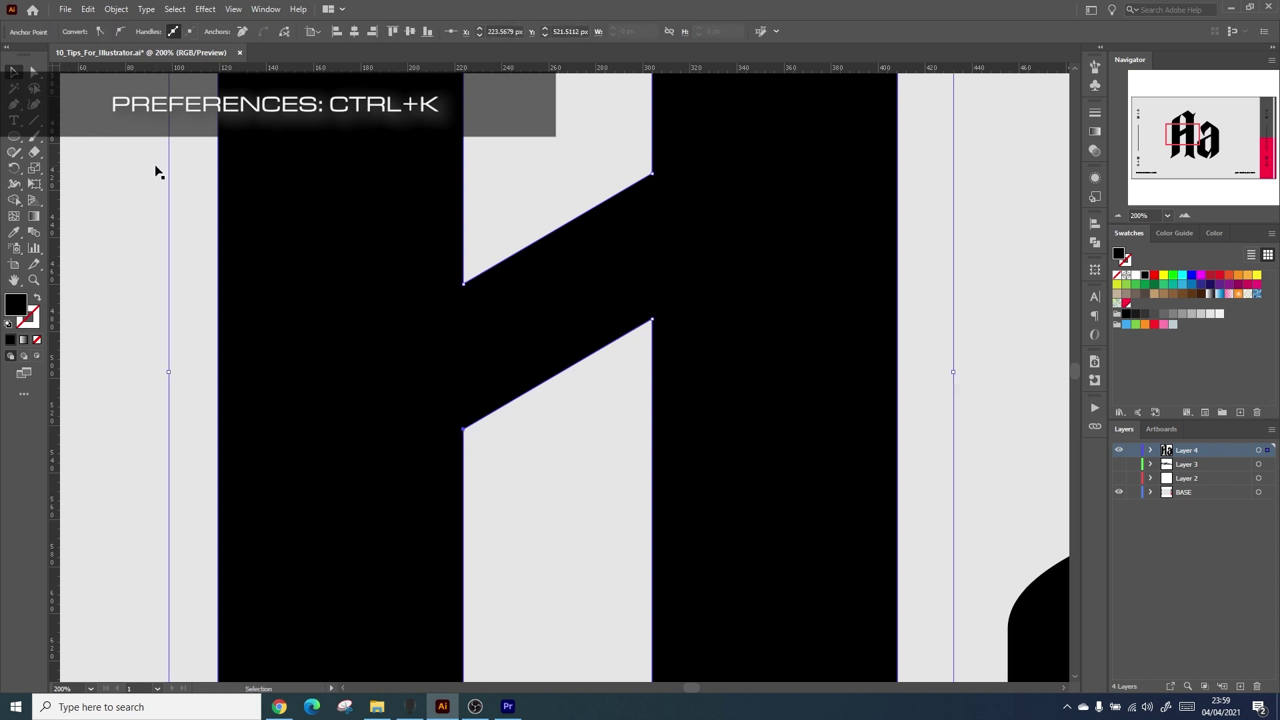
click(15, 108)
click(465, 431)
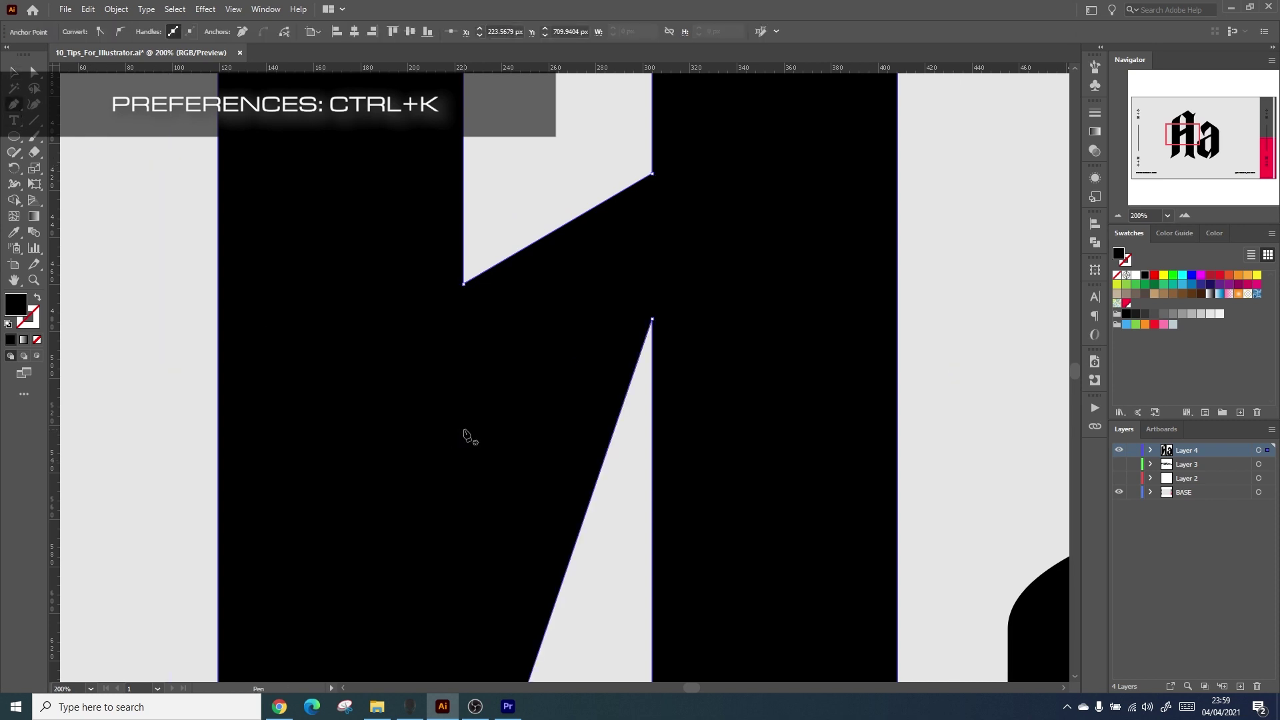
key(ctrl+z)
ctrl+click(465, 431)
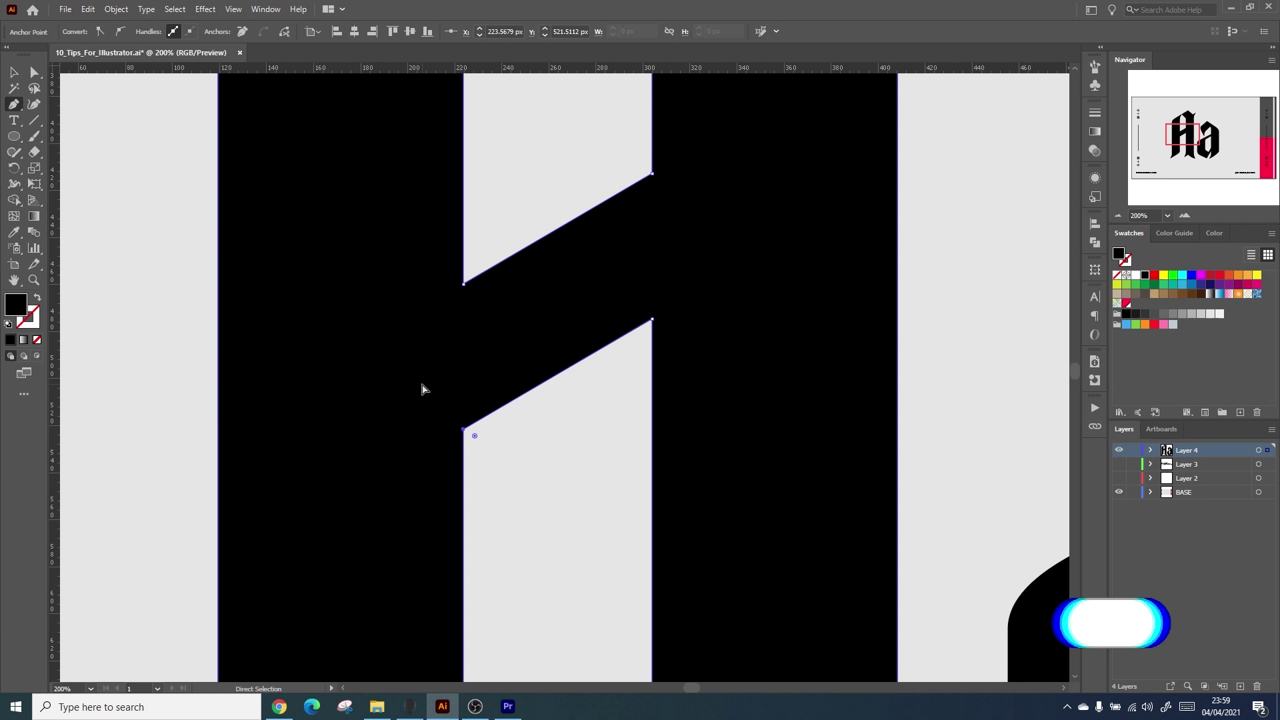
key(ctrl+minus)
key(ctrl+minus)
key(ctrl+minus)
scroll(422, 388, right, 5)
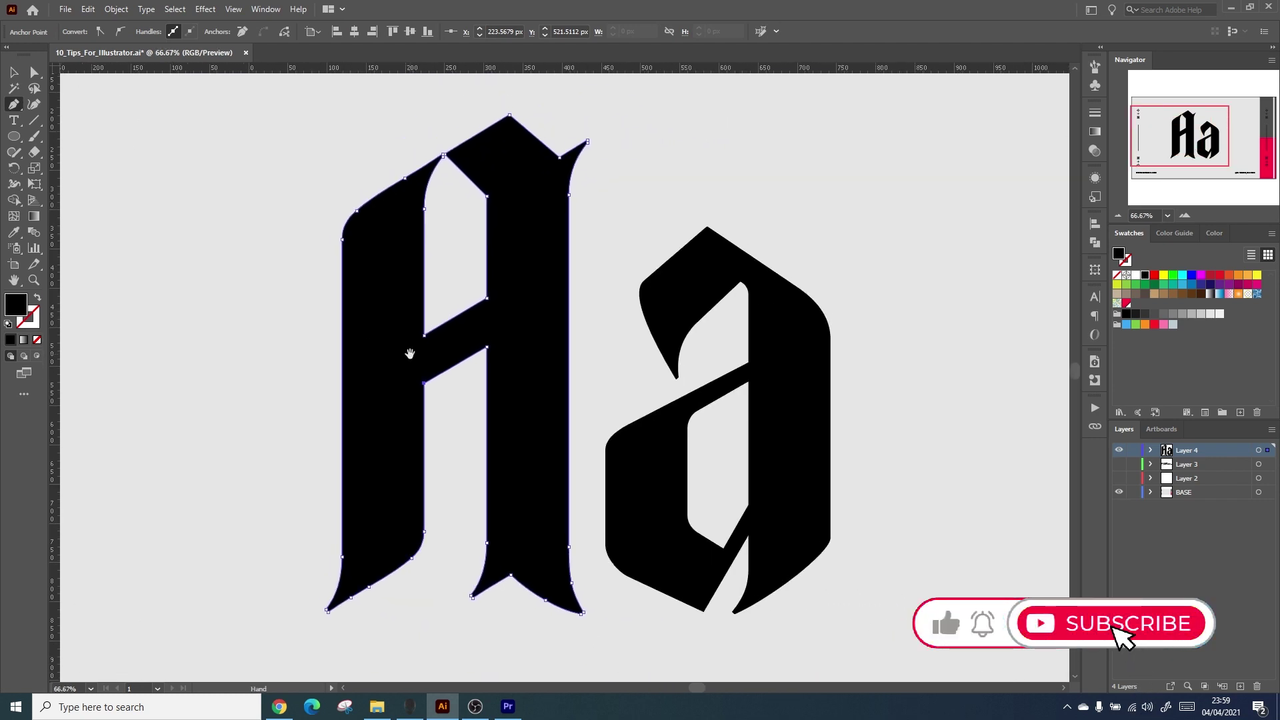
In Preferences, set anchor points to maximum size and handles to the hollow-dot style.
ctrl+click(410, 357)
key(ctrl+k)
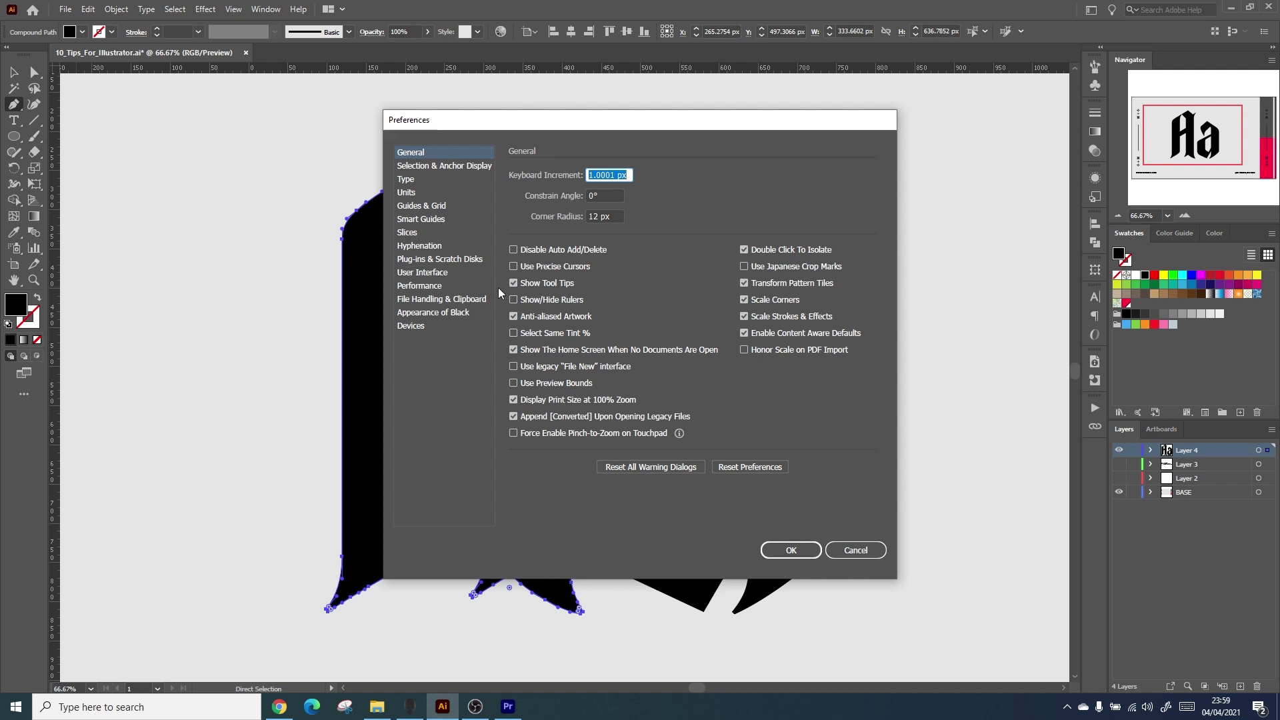
click(440, 166)
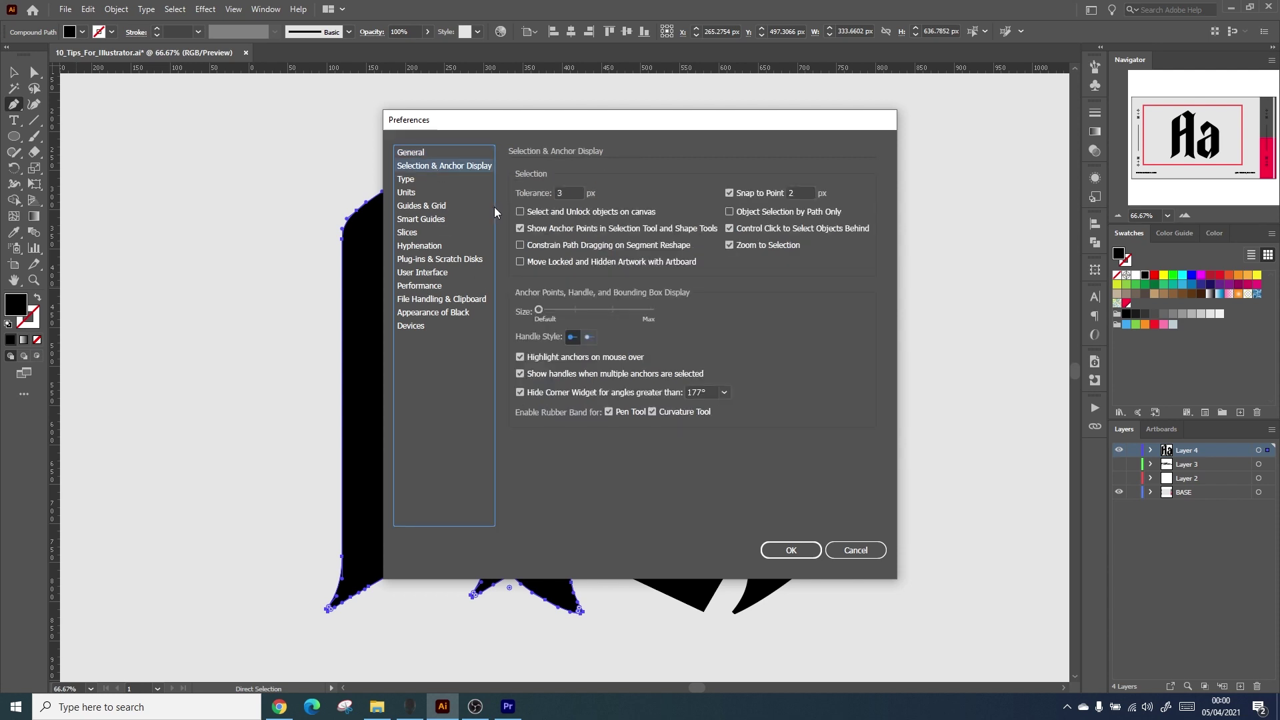
click(587, 337)
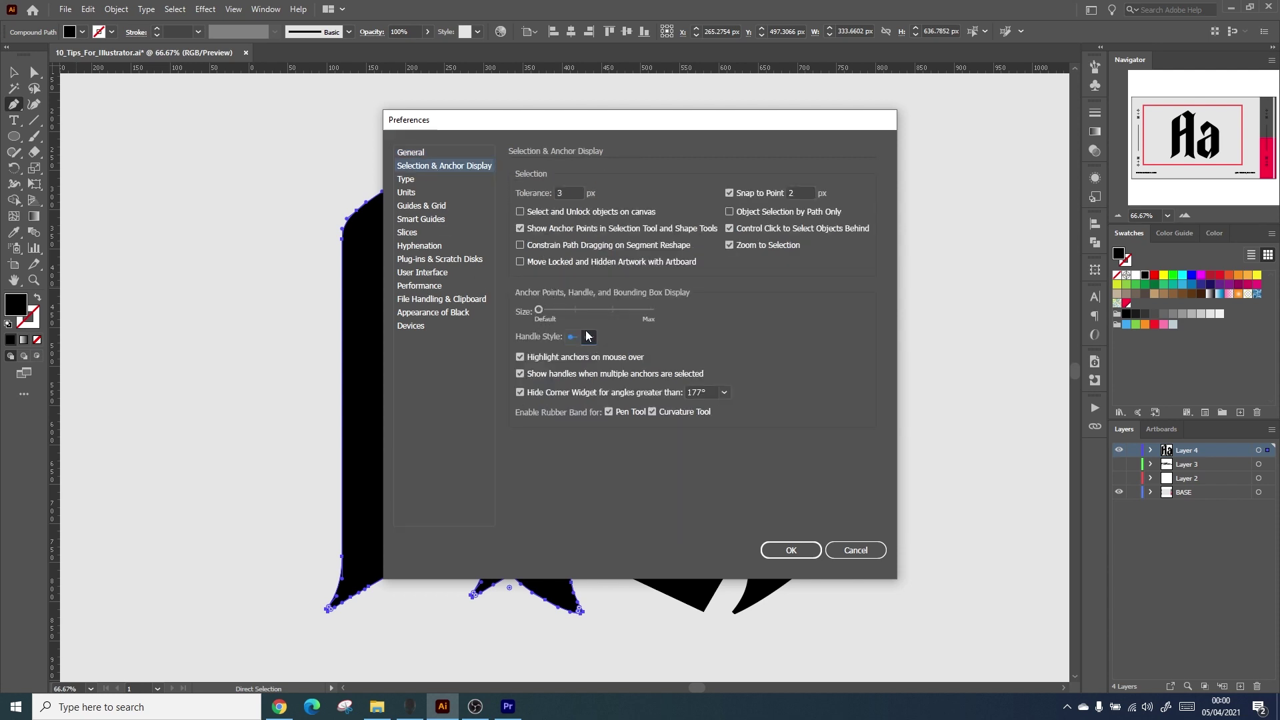
click(788, 549)
Select the whole Aa group and zoom in on it.
key(p)
key(ctrl+minus)
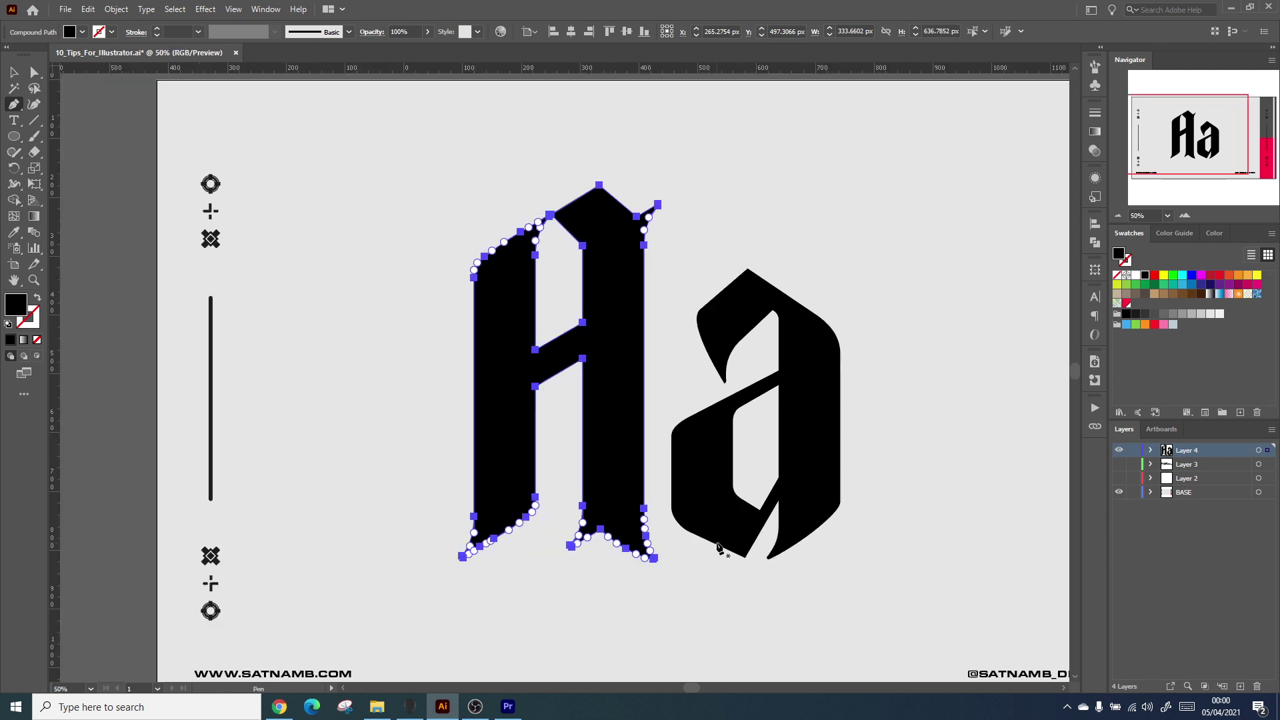
click(33, 73)
click(13, 73)
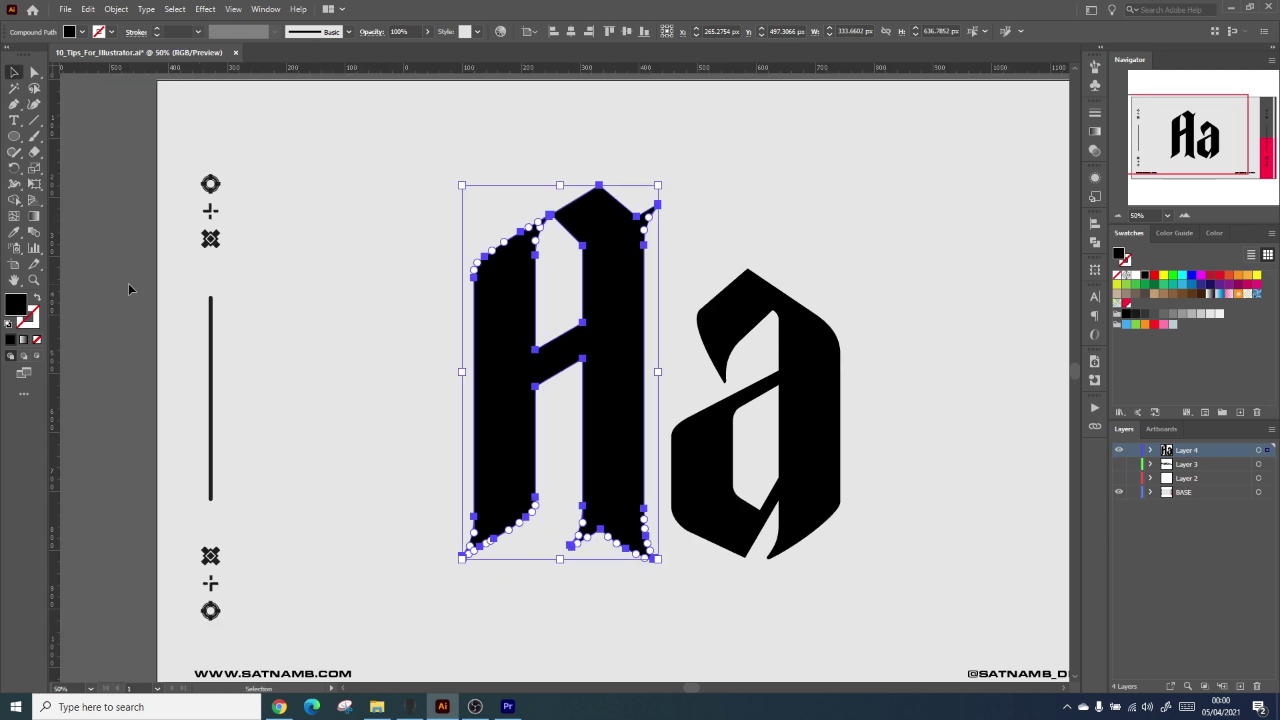
click(126, 285)
click(491, 386)
key(ctrl+plus)
key(ctrl+plus)
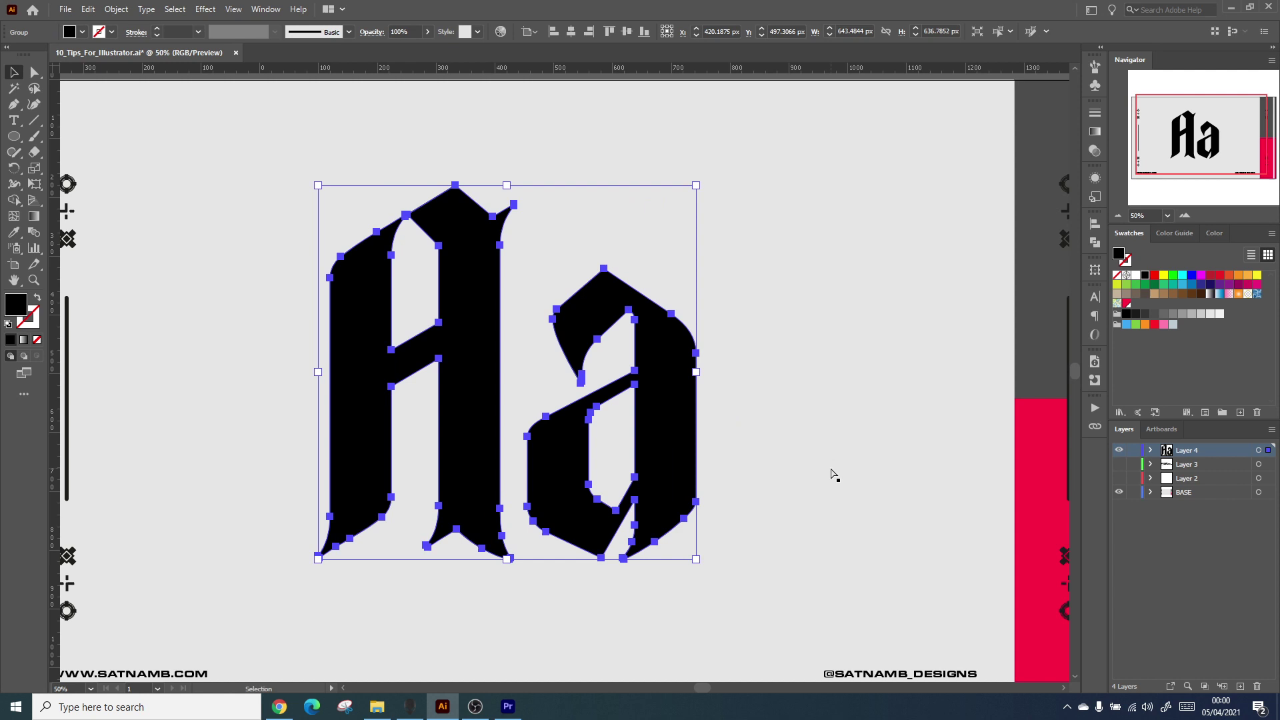
Round the top-right corner of the lowercase a's counter with the live corner widget.
key(a)
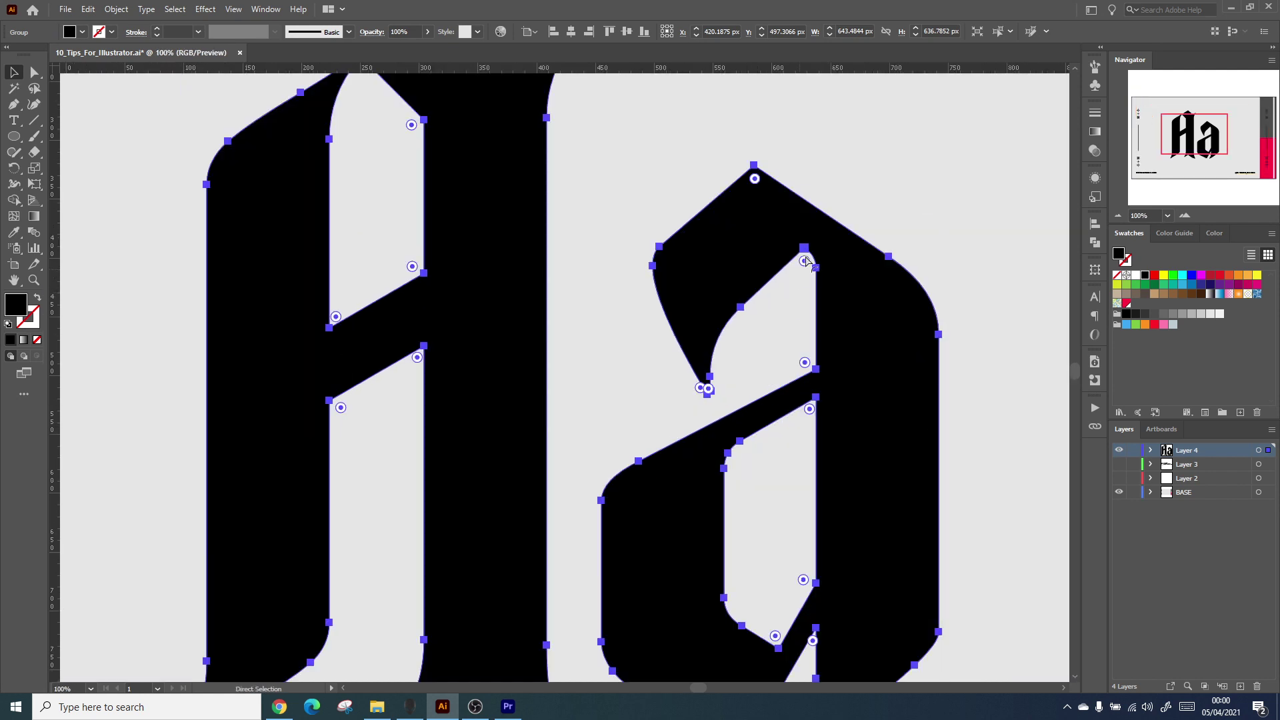
drag(806, 262, 792, 292)
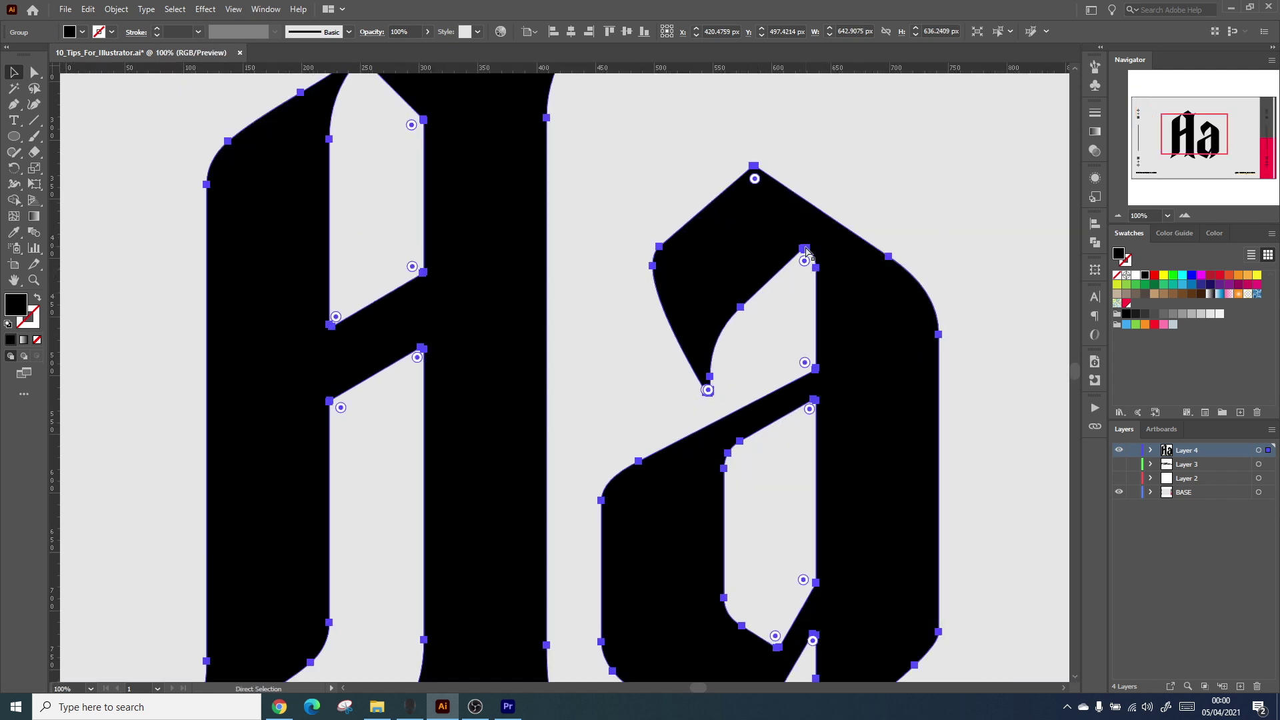
key(ctrl+minus)
key(ctrl+minus)
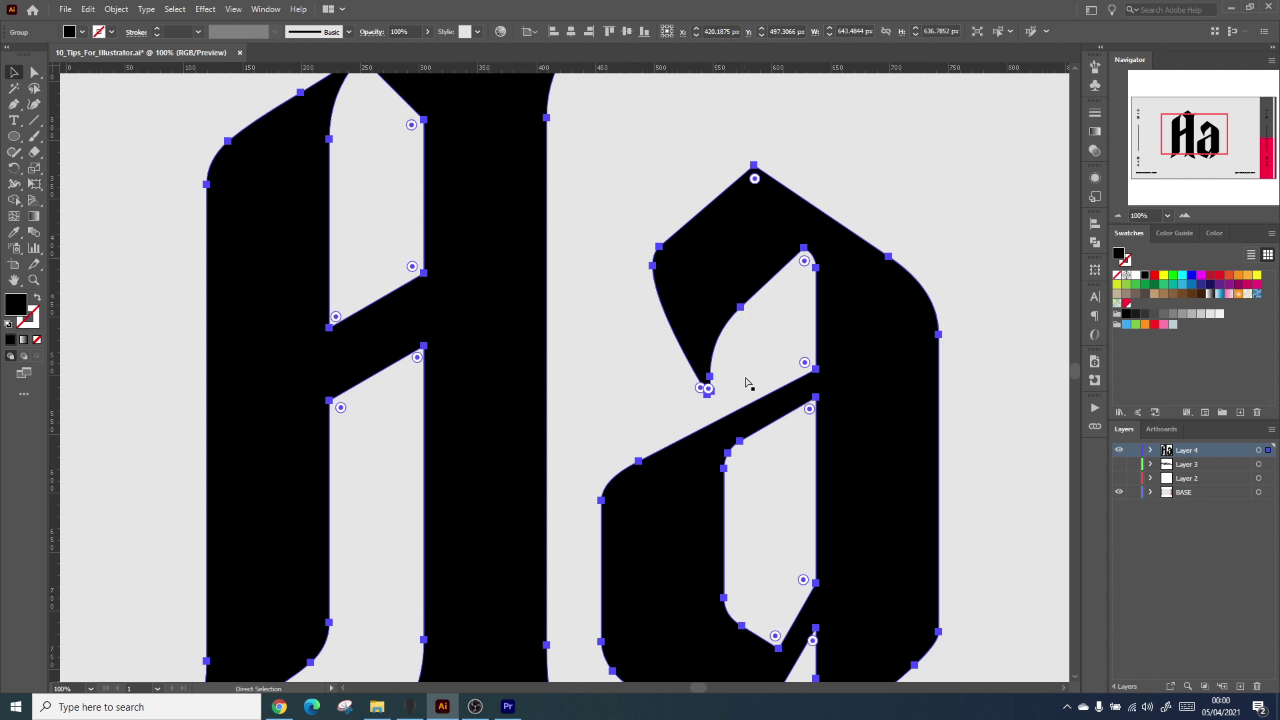
key(v)
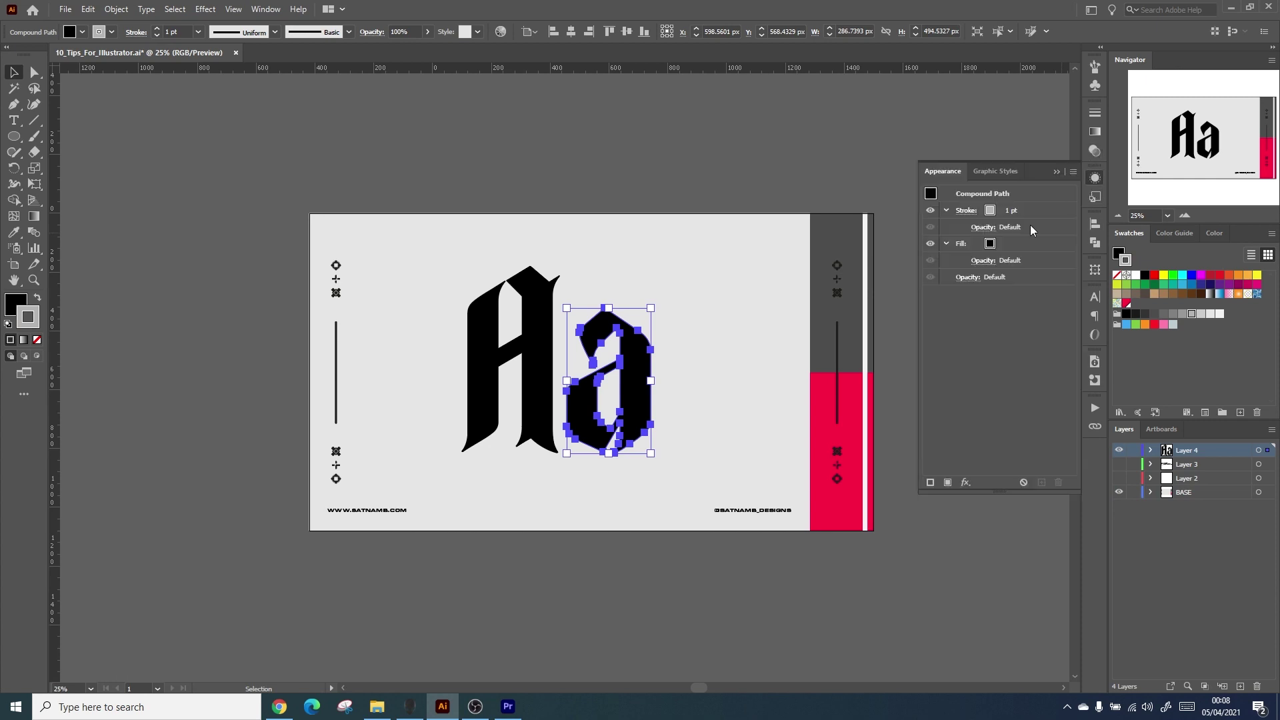
Give the lowercase a a white fill and a 4 pt stroke.
click(993, 216)
click(992, 245)
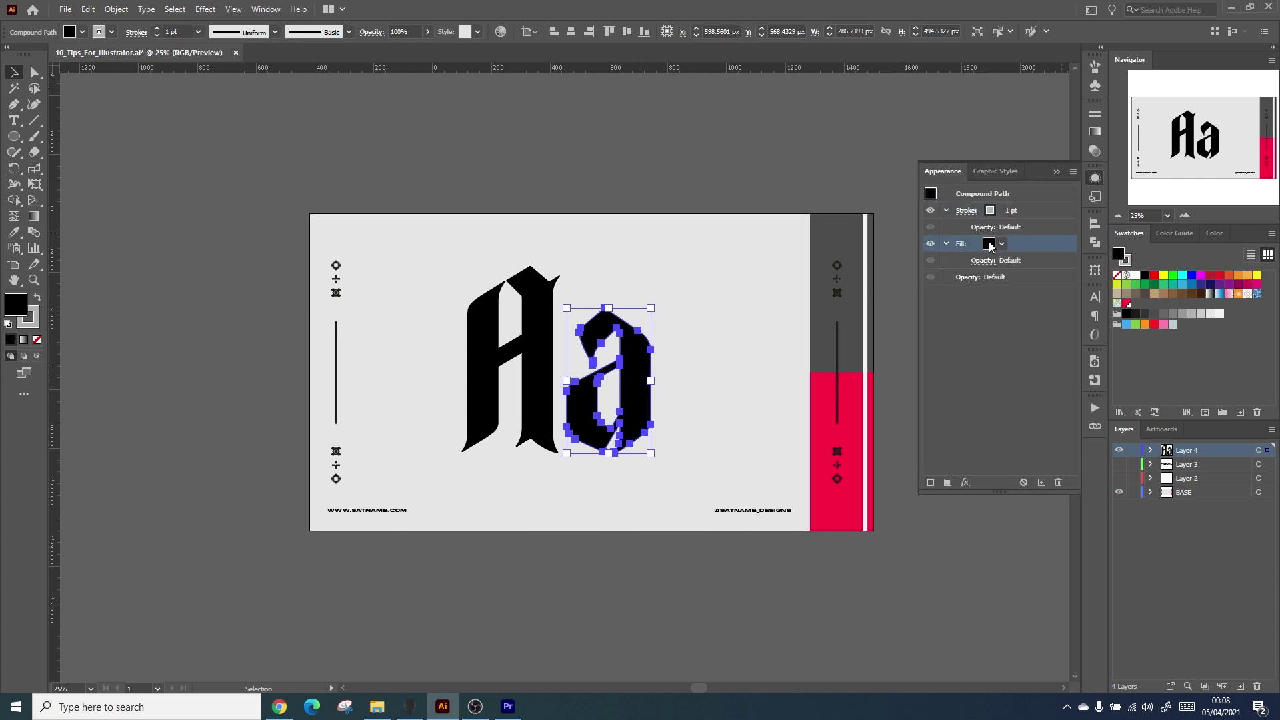
click(990, 244)
click(864, 266)
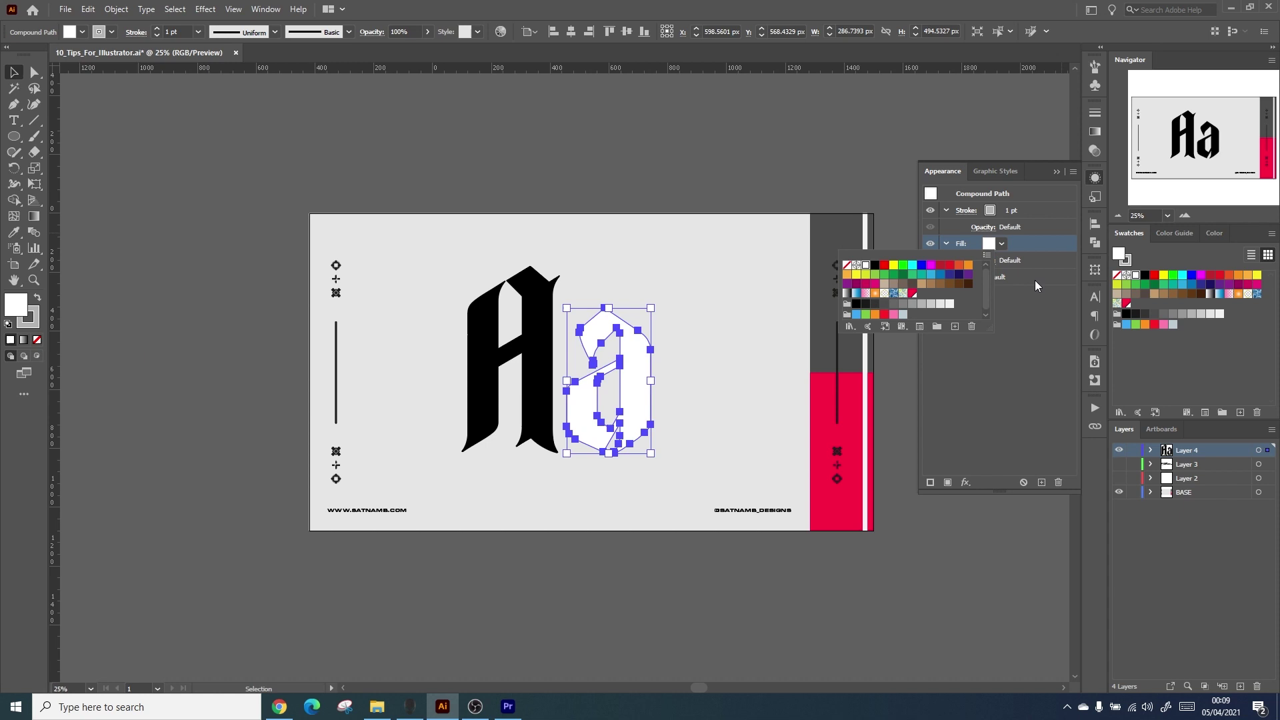
click(1009, 207)
click(1052, 211)
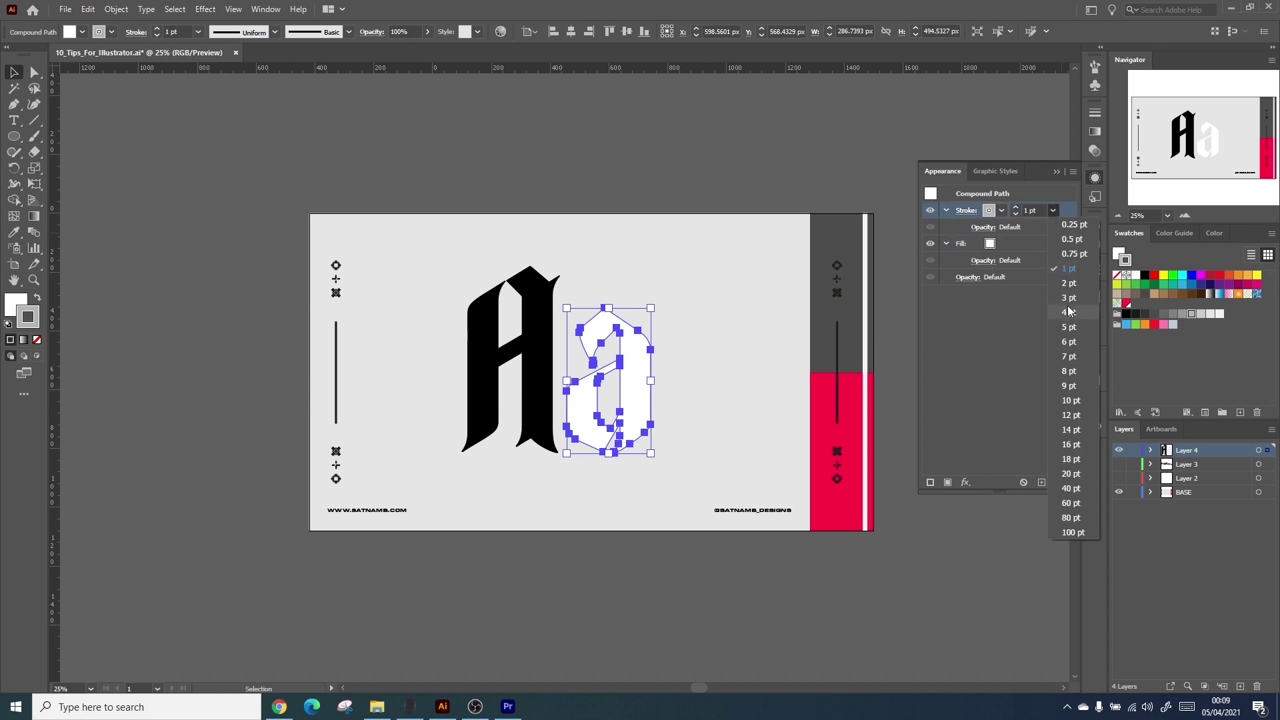
click(1070, 312)
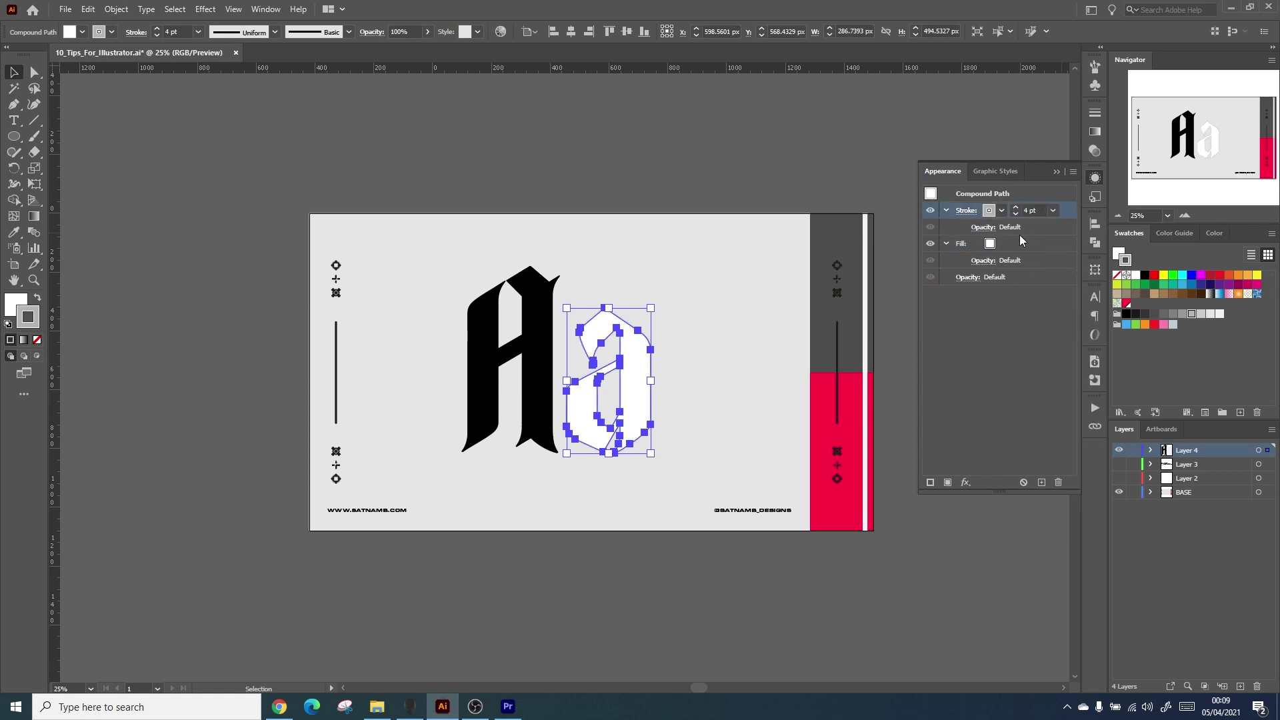
Add a second stroke below the fill of the a, red at 8 pt.
click(946, 482)
mouse_move(1030, 244)
mouse_down()
mouse_move(1035, 316)
mouse_move(1026, 290)
mouse_move(985, 280)
mouse_up()
click(1002, 278)
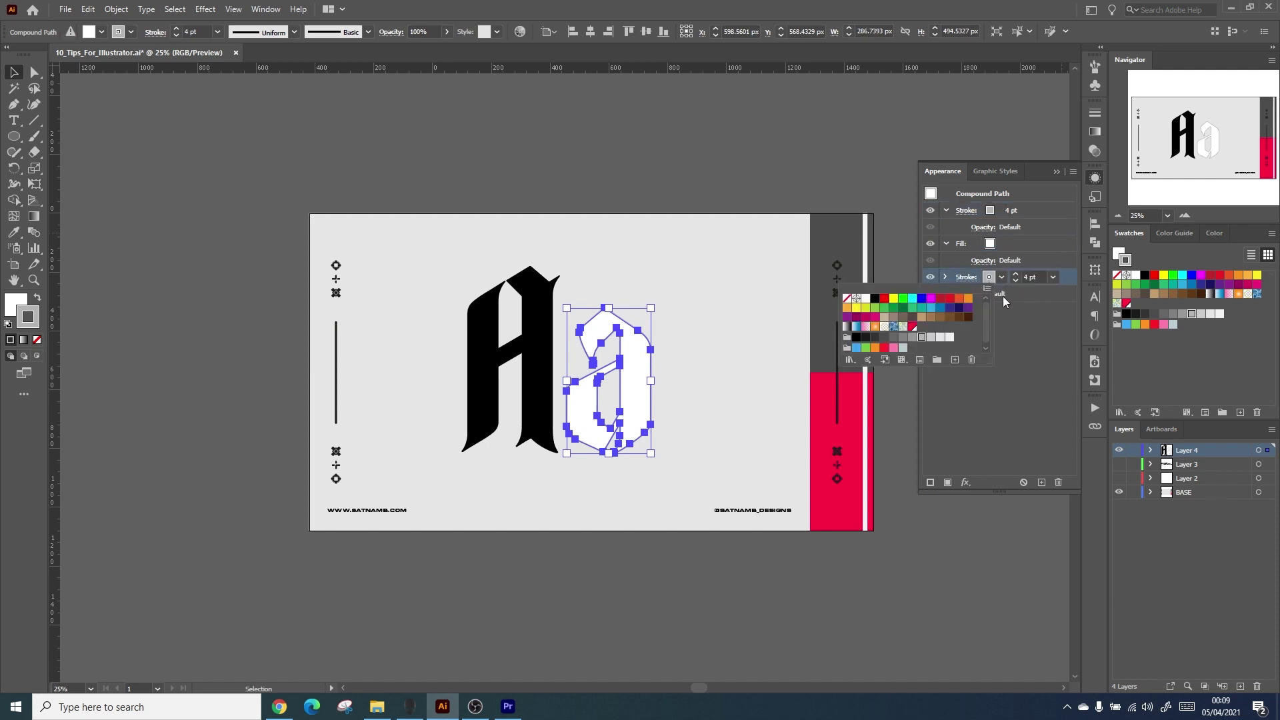
click(912, 327)
click(1048, 281)
click(1052, 279)
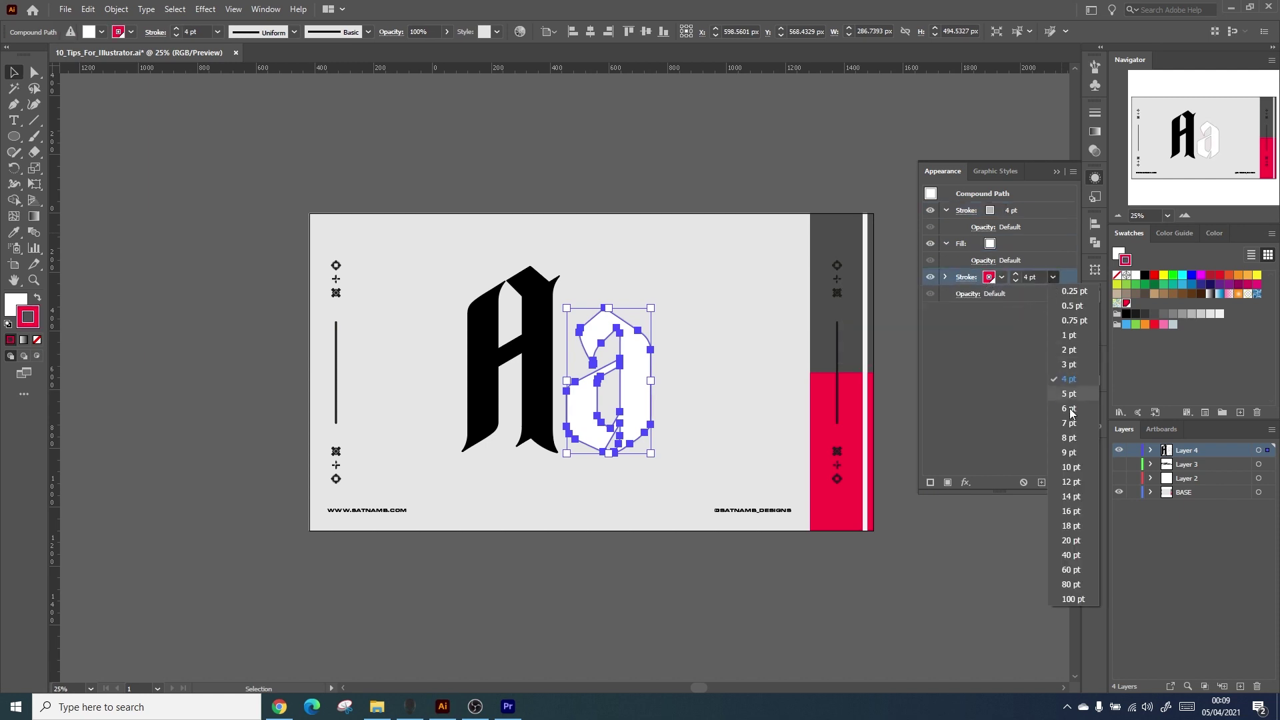
click(1069, 438)
click(798, 445)
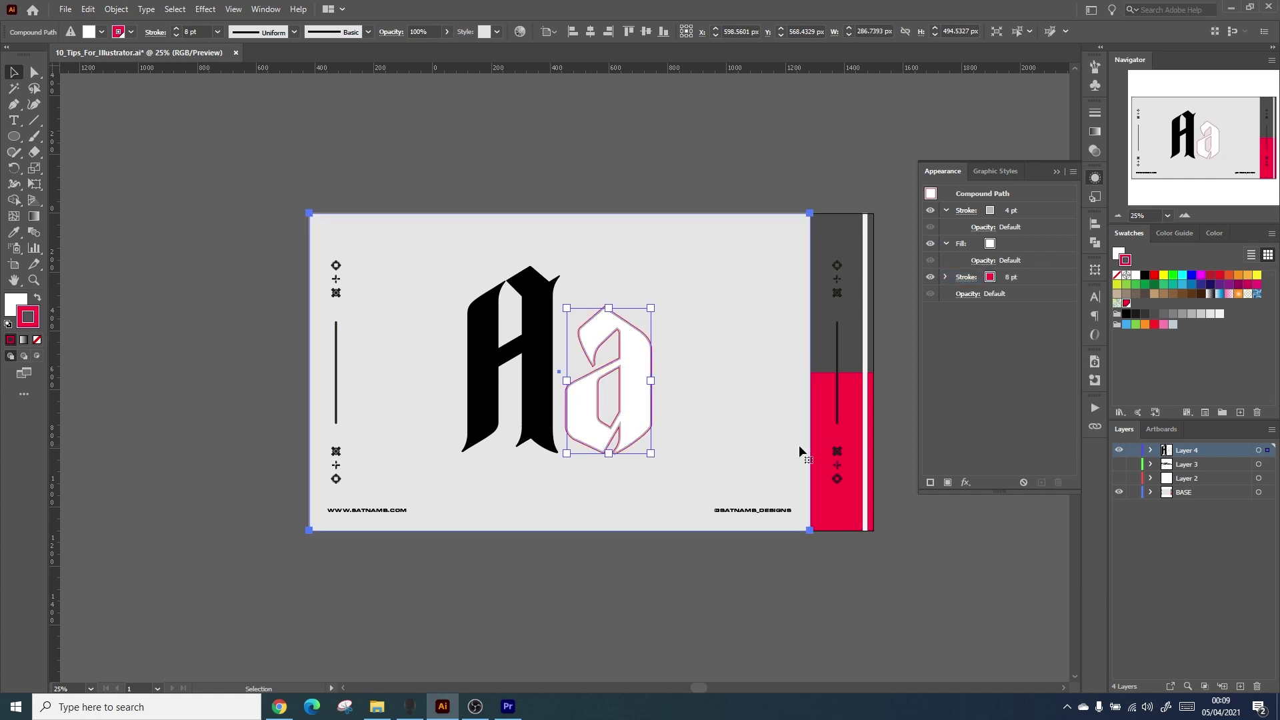
click(646, 399)
key(ctrl+=)
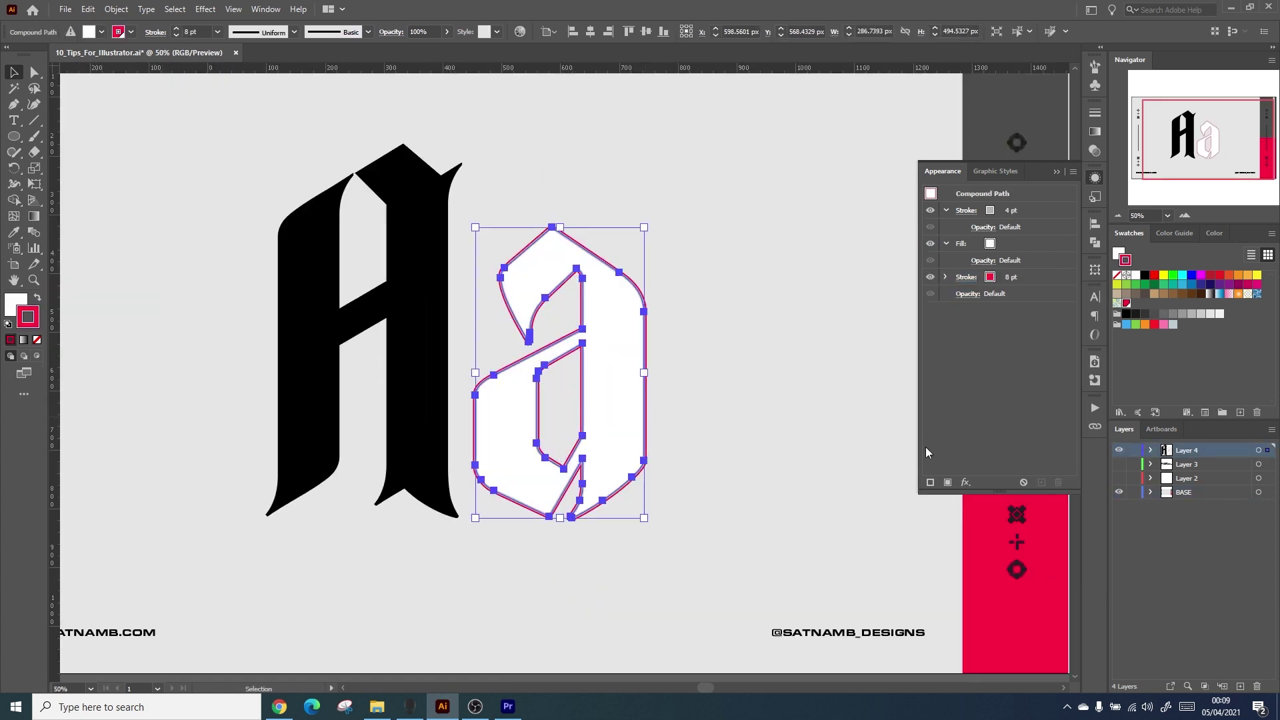
Apply a smooth Roughen effect to the letter a at 2% size and detail 1.
click(965, 481)
mouse_move(1046, 212)
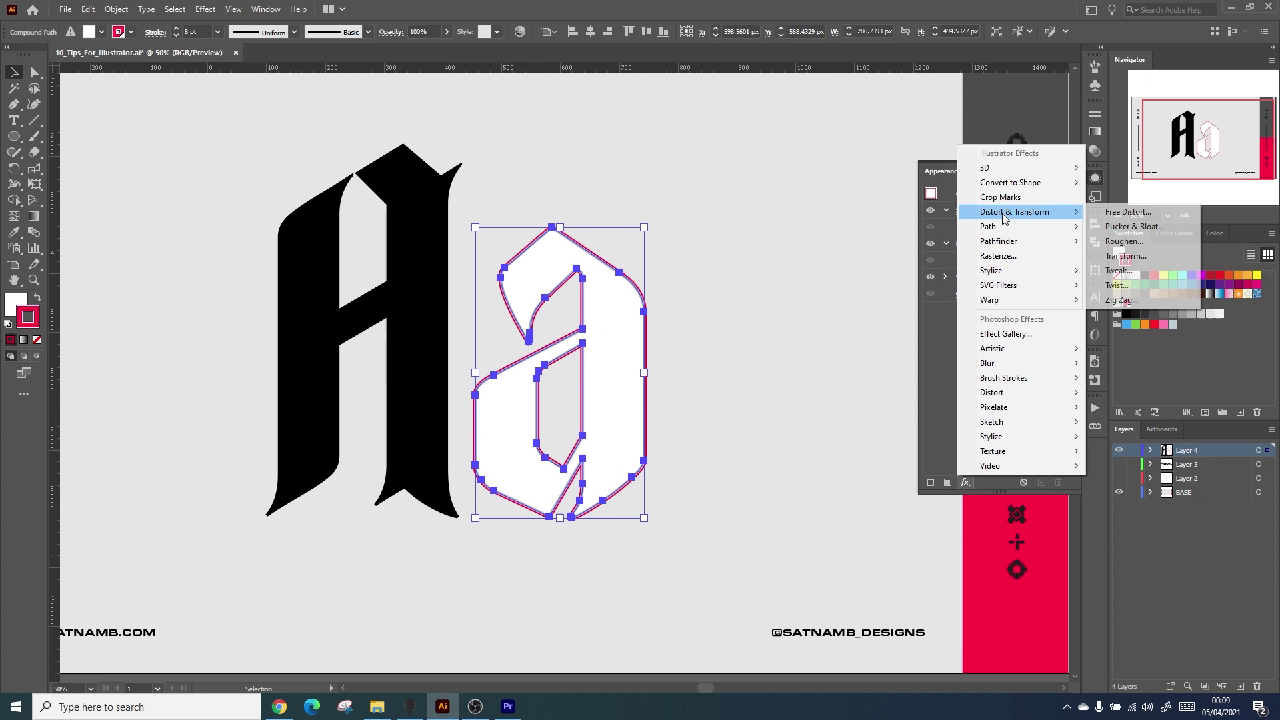
click(1125, 241)
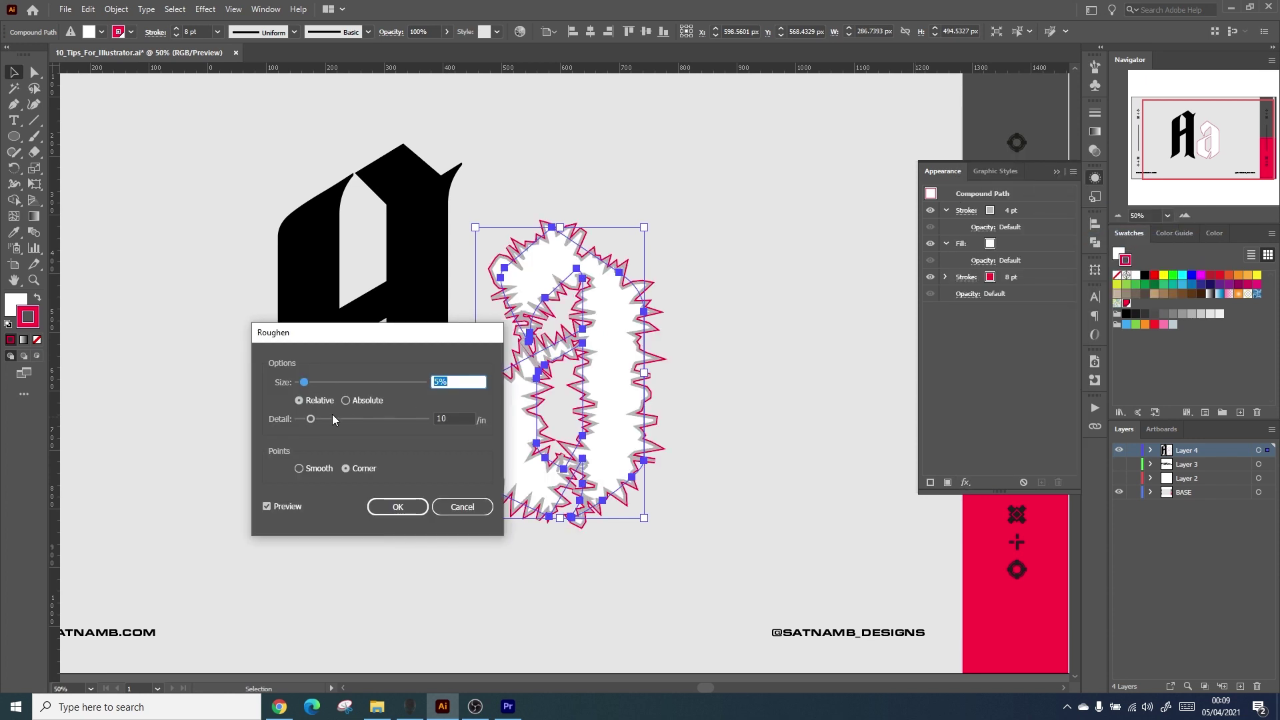
drag(313, 420, 300, 384)
click(298, 469)
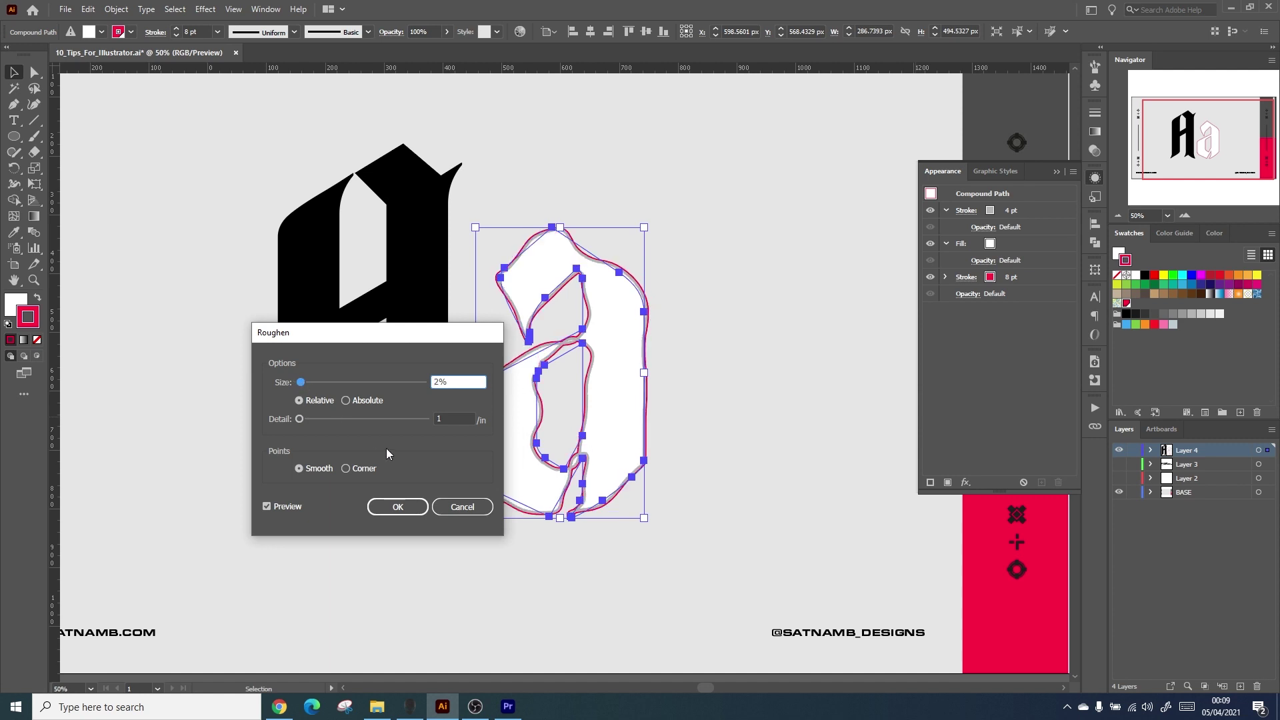
click(401, 507)
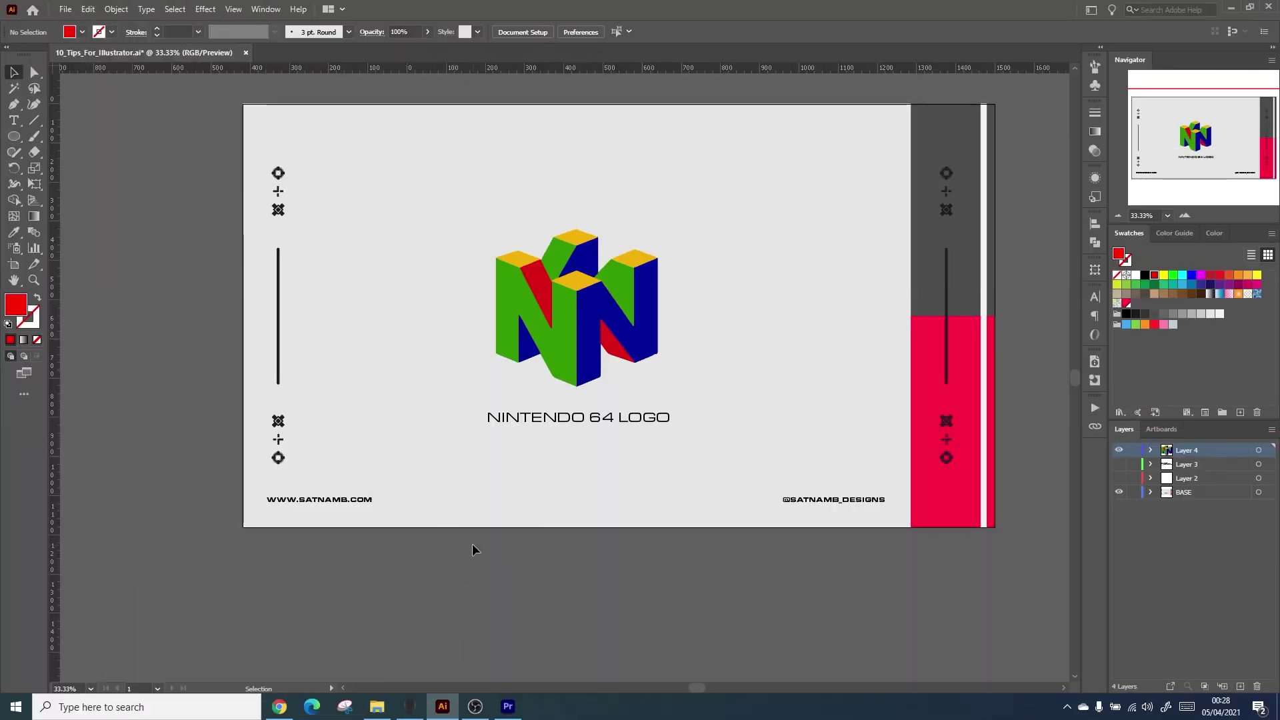
Select the N64 logo and bring up Edit Colors > Adjust Color Balance.
click(573, 307)
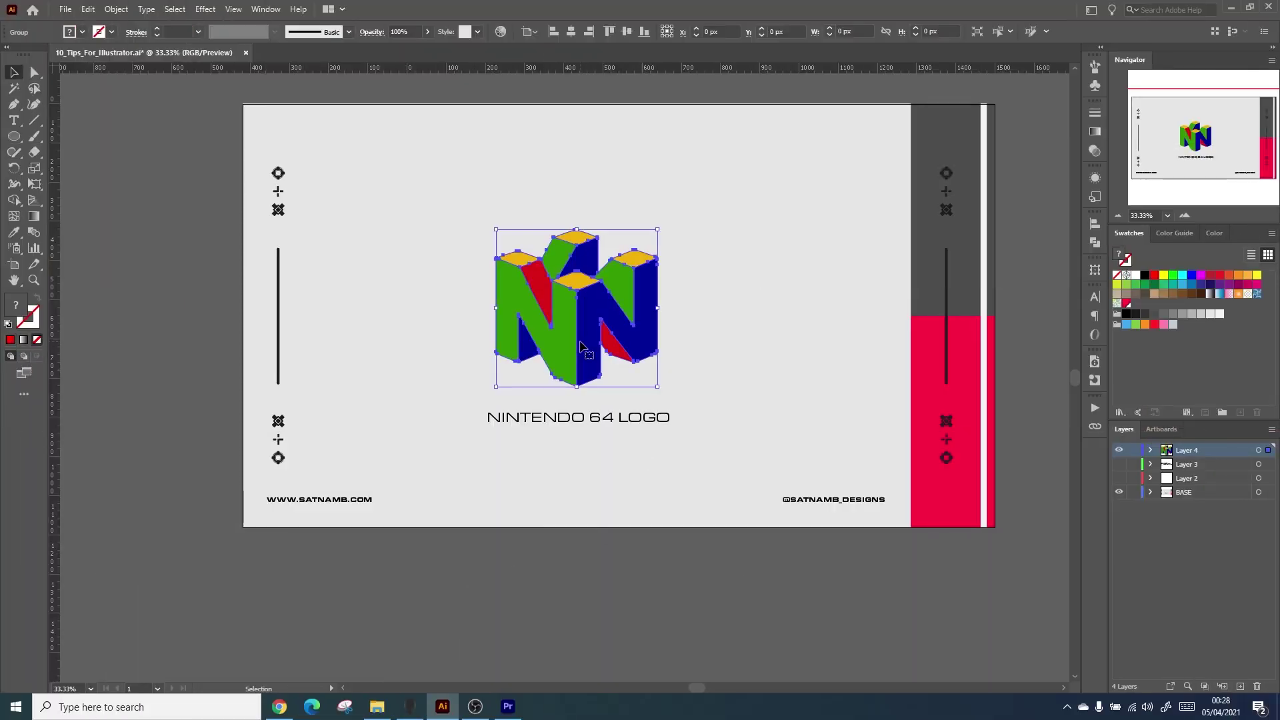
click(103, 9)
mouse_move(88, 10)
mouse_move(145, 248)
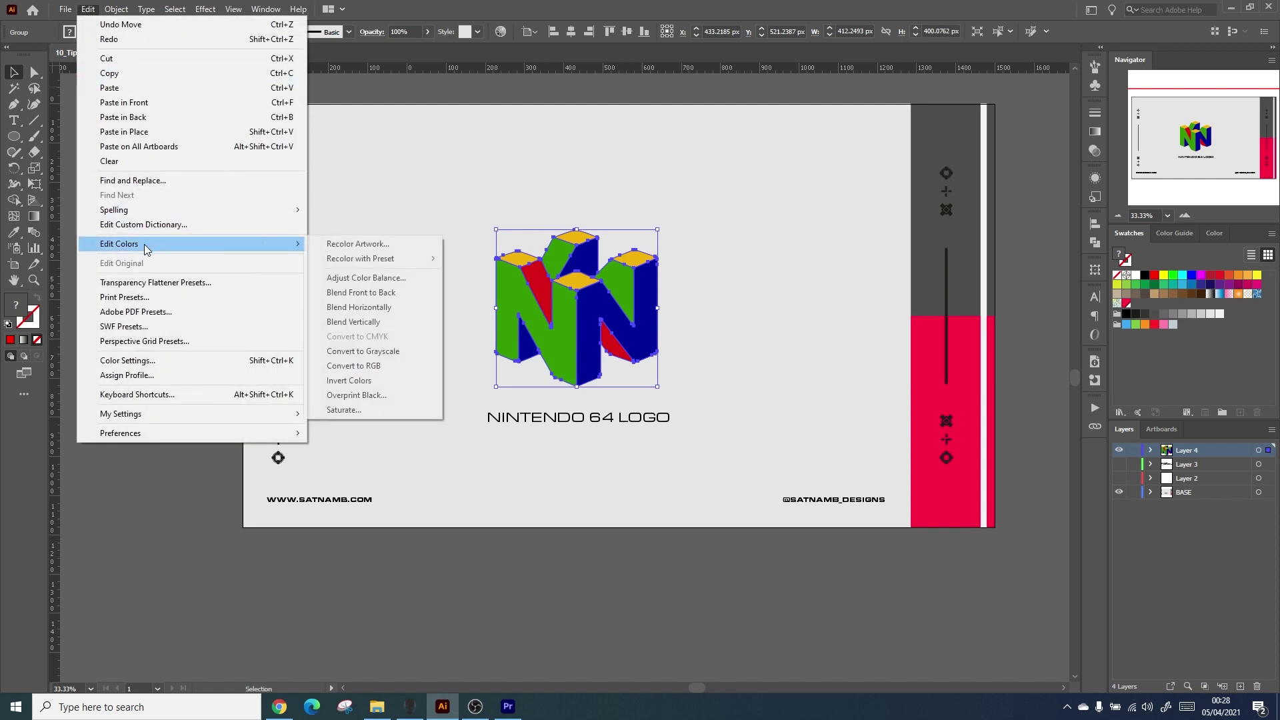
click(336, 278)
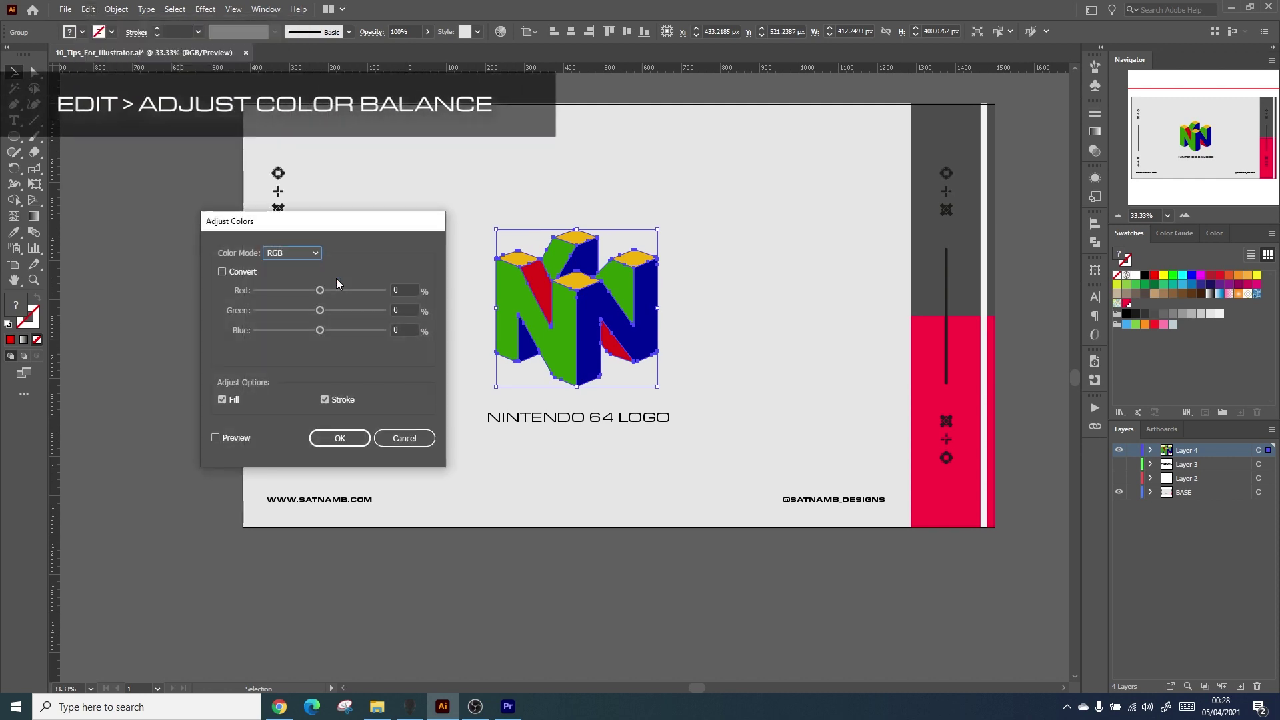
drag(371, 225, 310, 218)
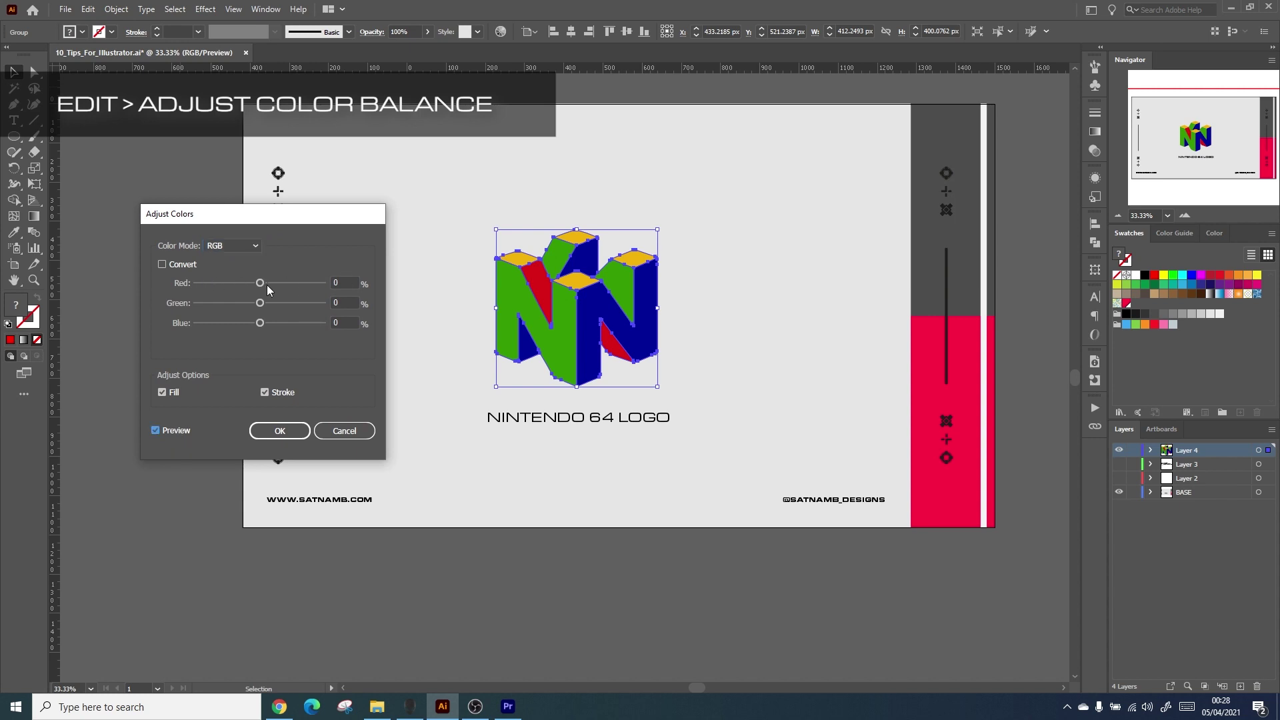
Set the colour balance to Red -100, Green 100 and Blue -98.
drag(266, 286, 262, 327)
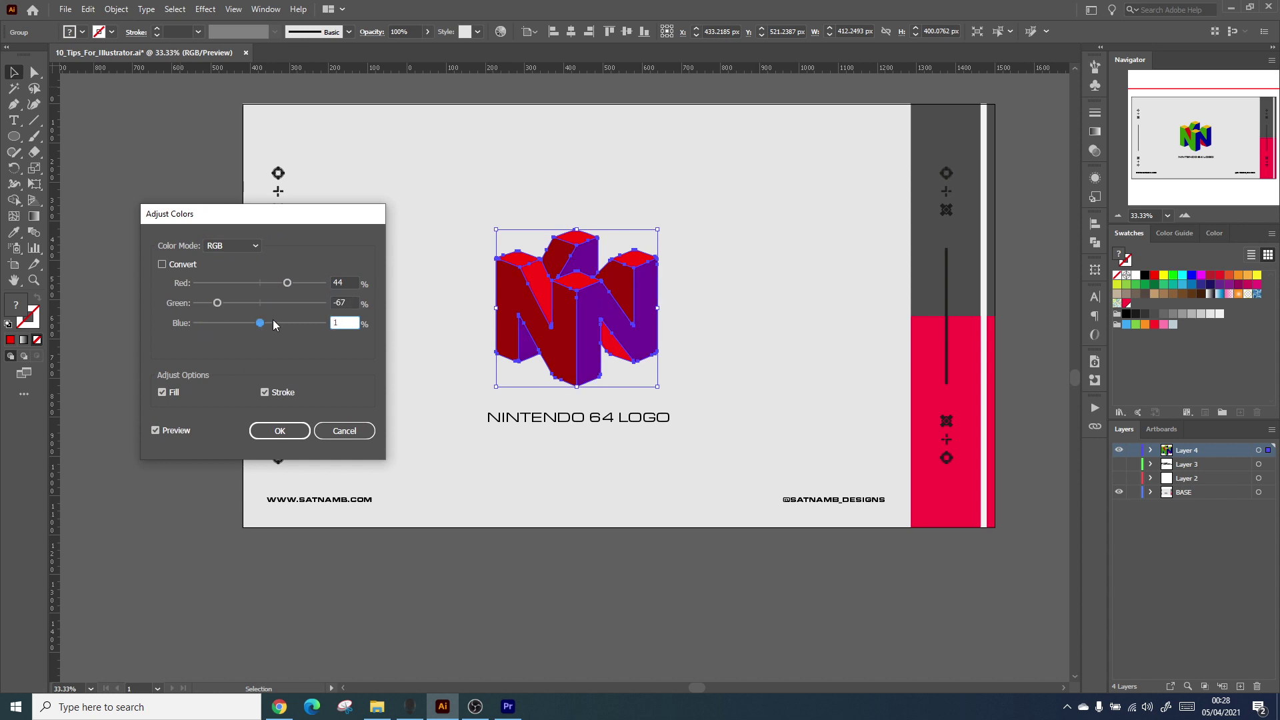
click(293, 303)
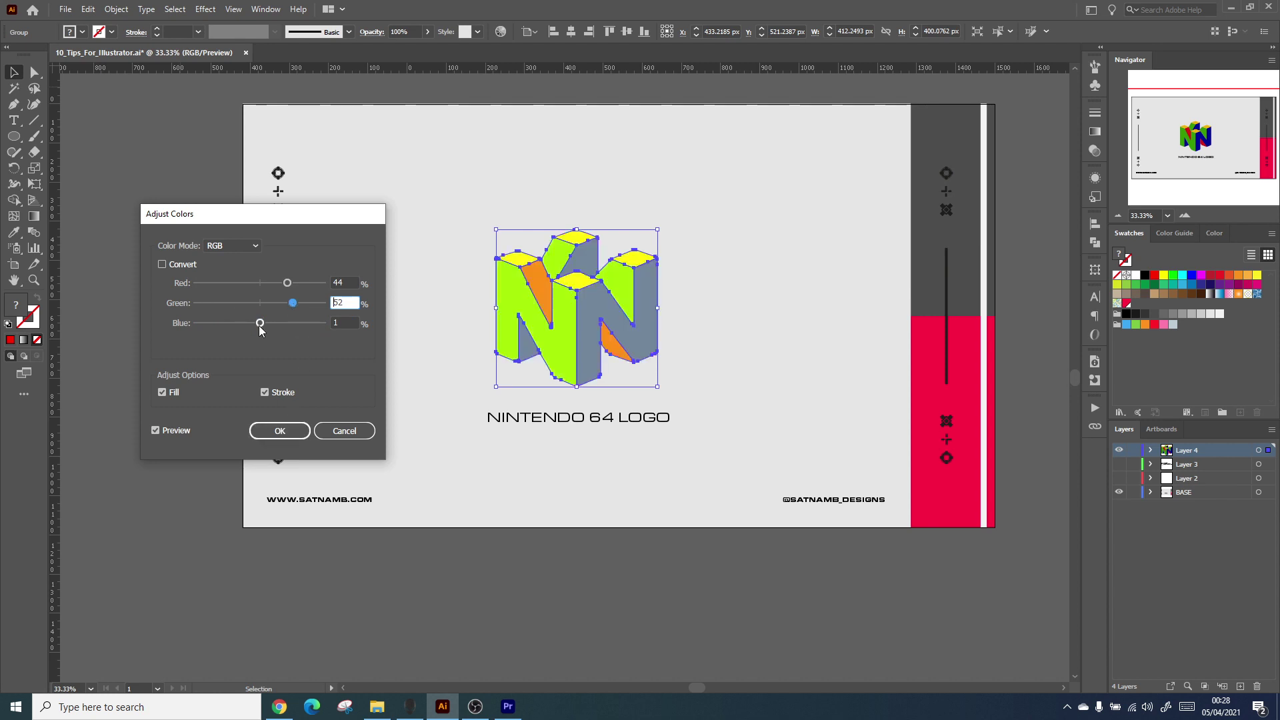
drag(260, 322, 199, 324)
drag(287, 283, 181, 285)
key(Tab)
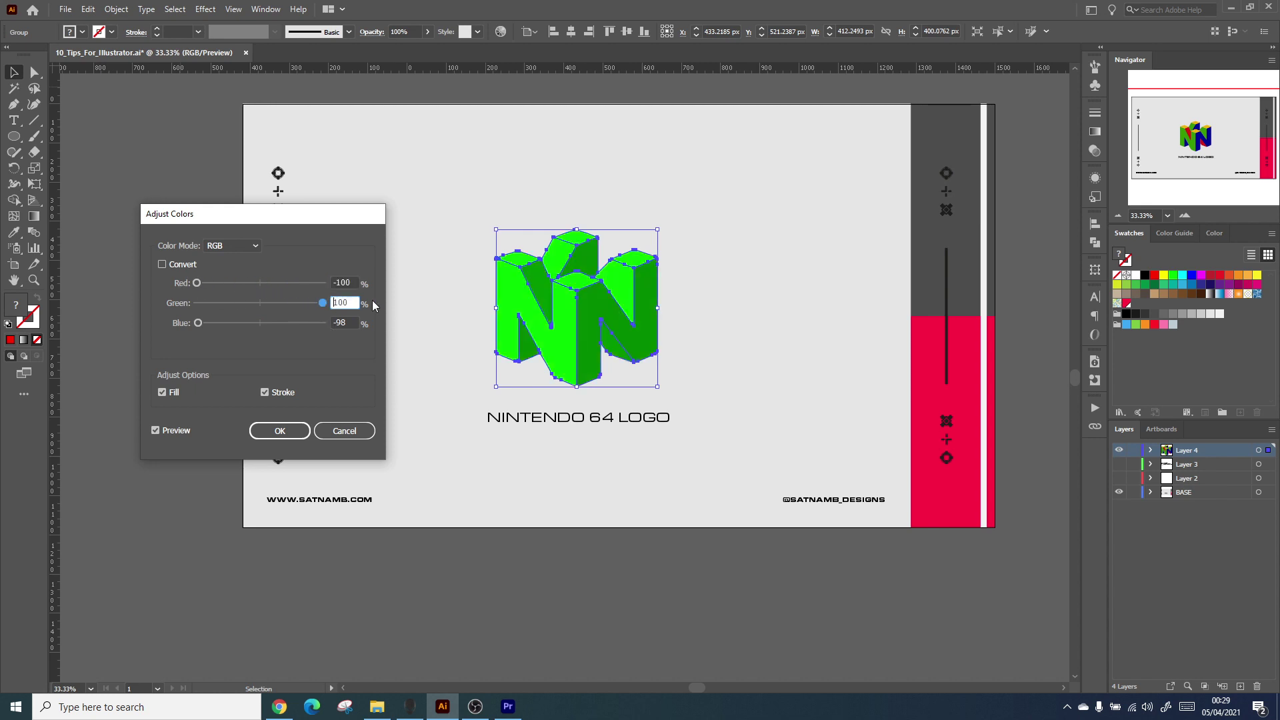
text(100)
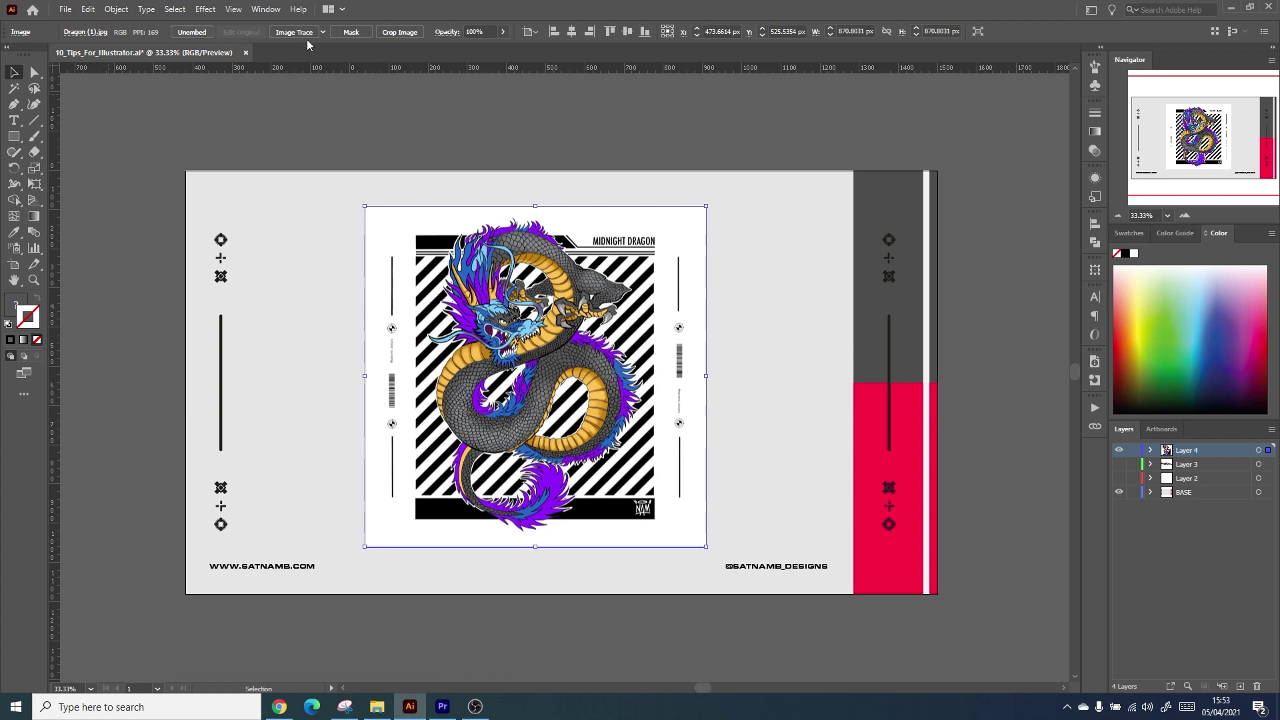
Trace the Midnight Dragon image with the Sketched Art preset, accepting the large-image warning.
click(323, 32)
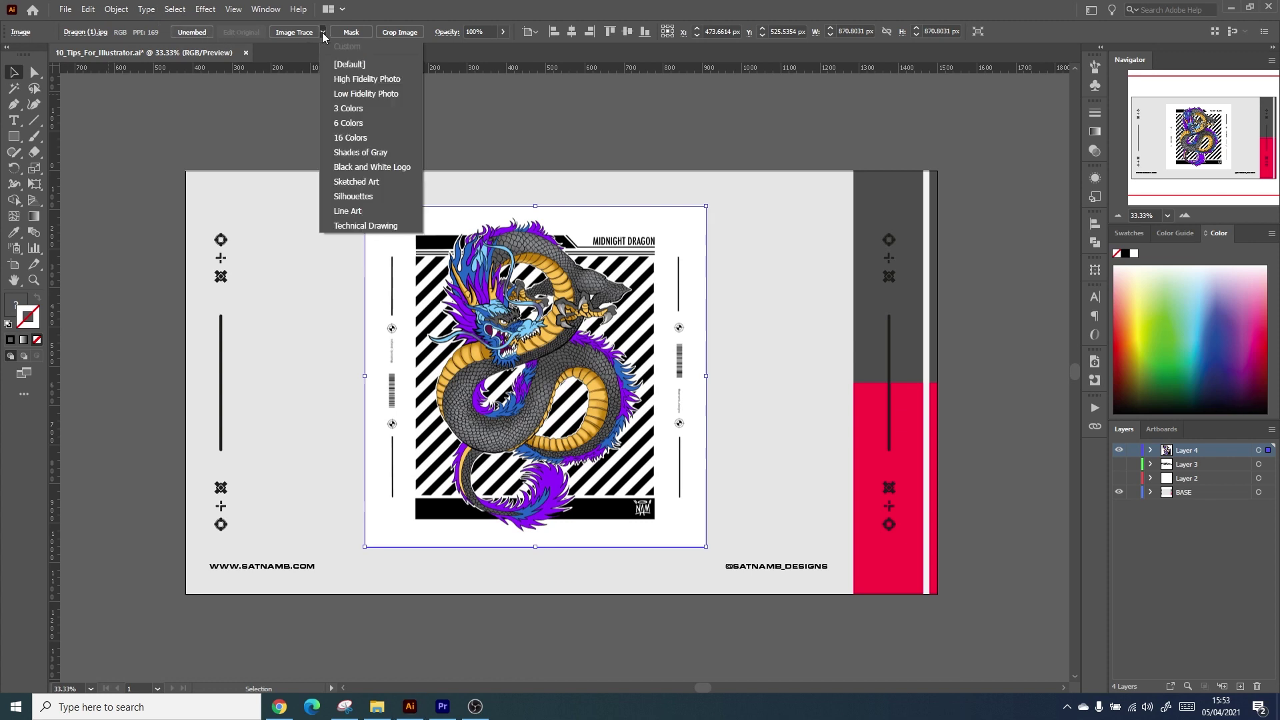
click(354, 182)
click(718, 372)
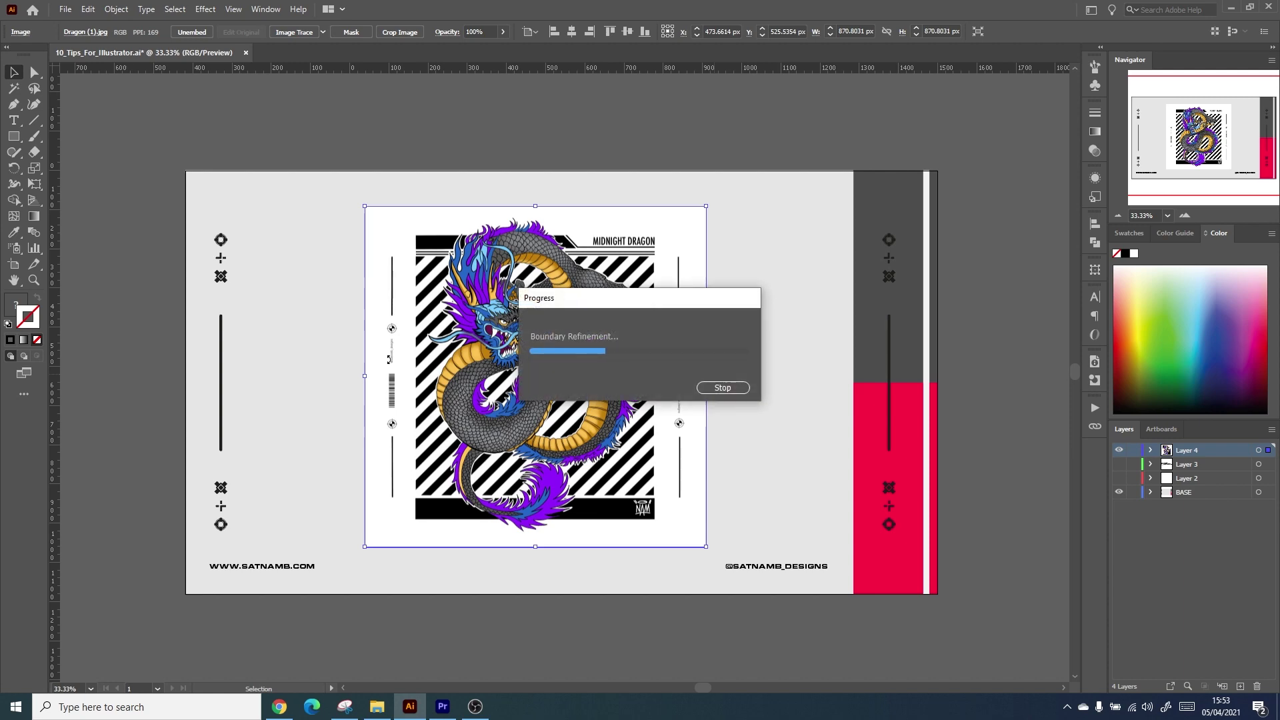
key(ctrl+equal)
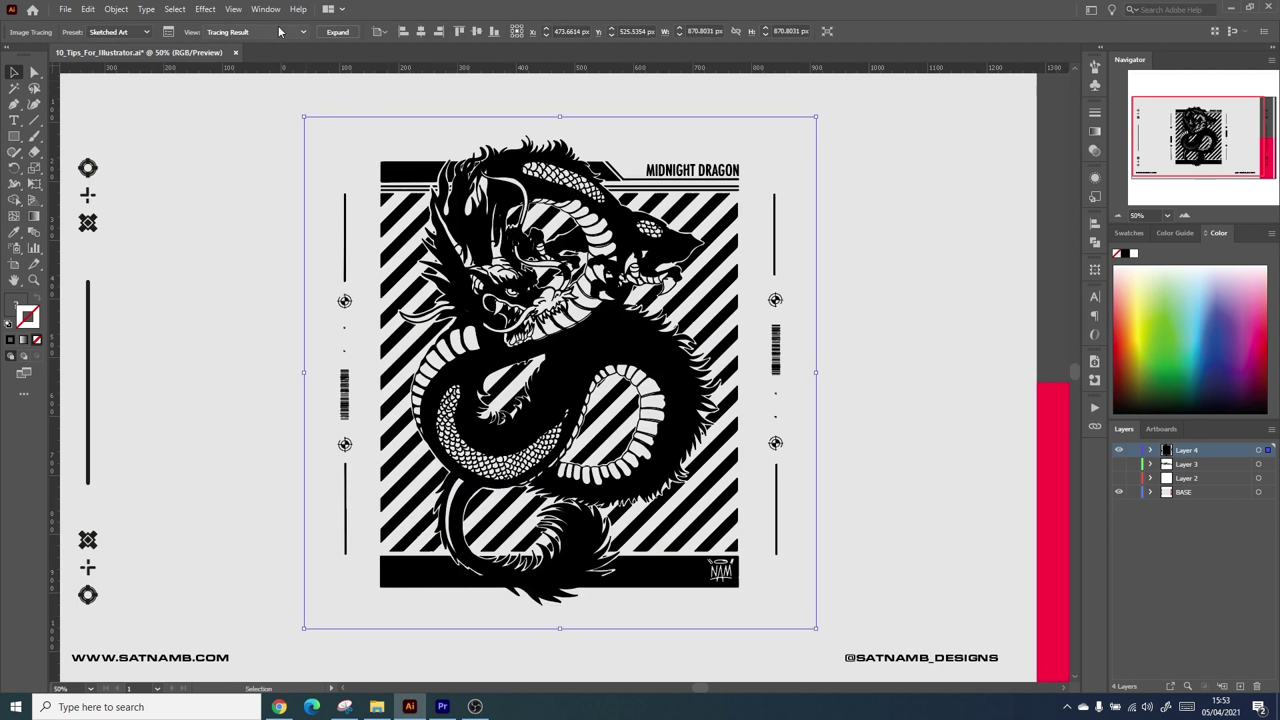
Refine the dragon trace to Threshold 82, Paths 78% and Noise 7 px.
click(172, 32)
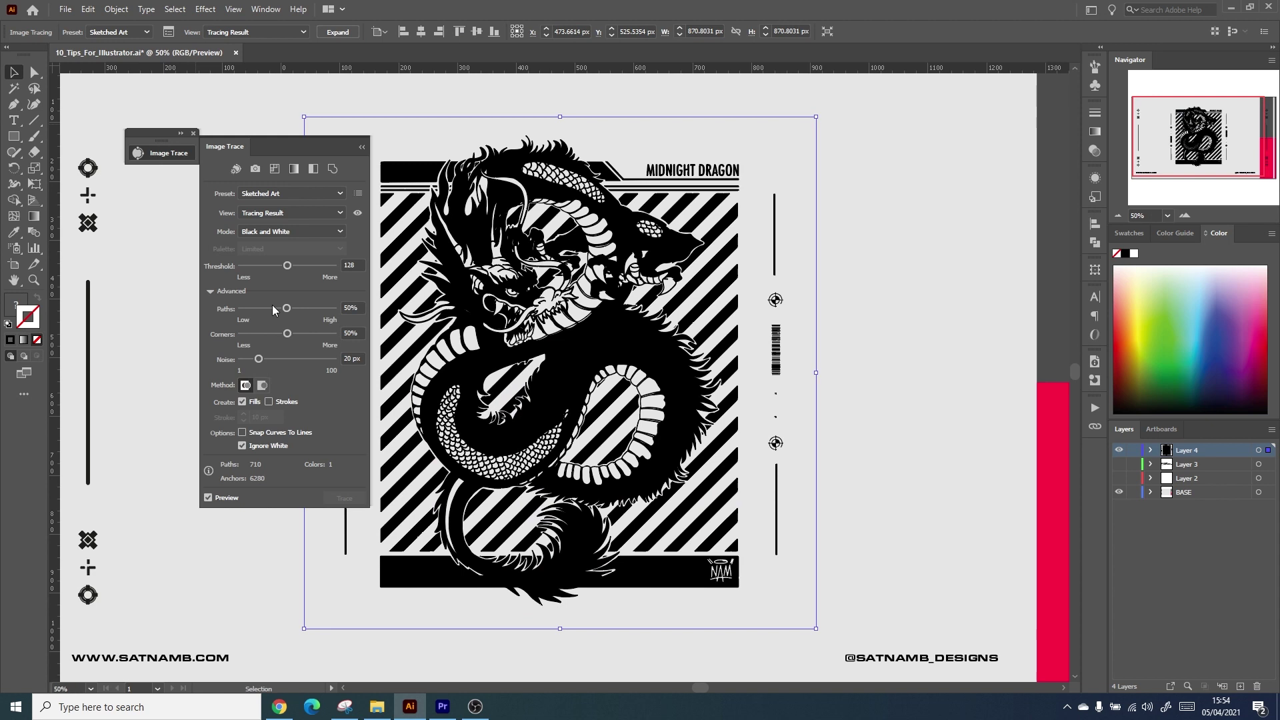
click(271, 266)
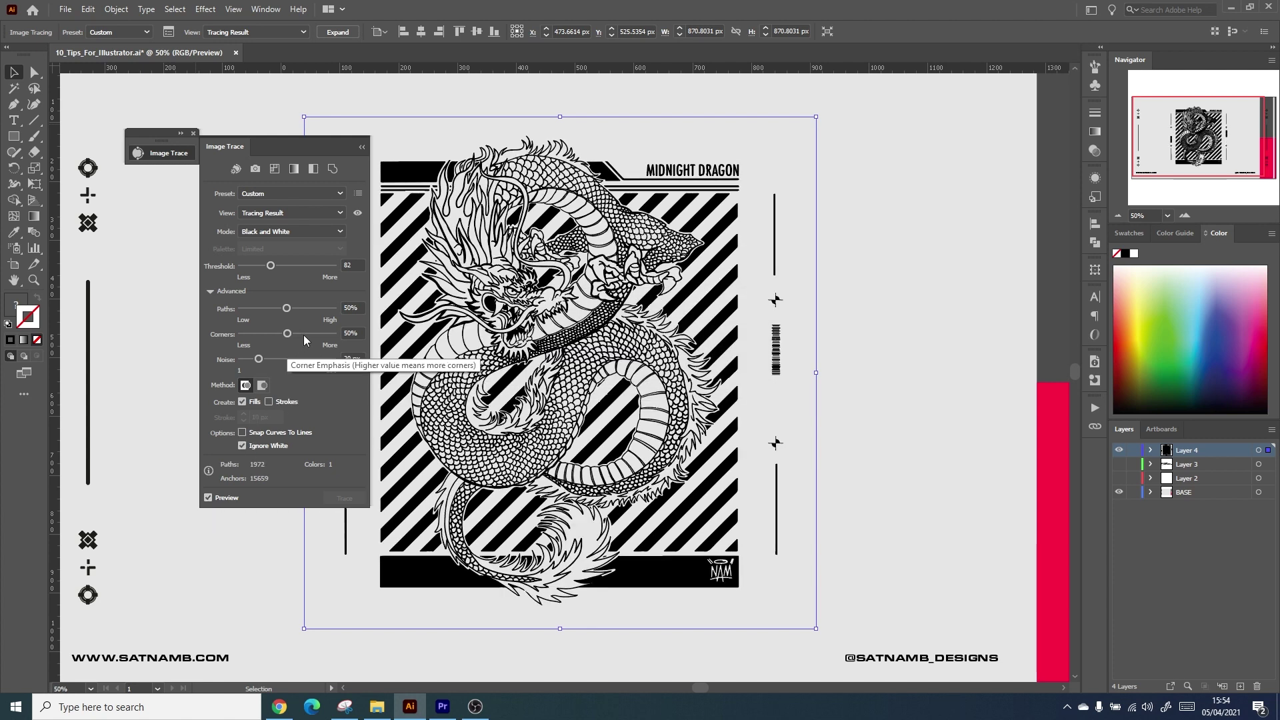
drag(287, 308, 313, 306)
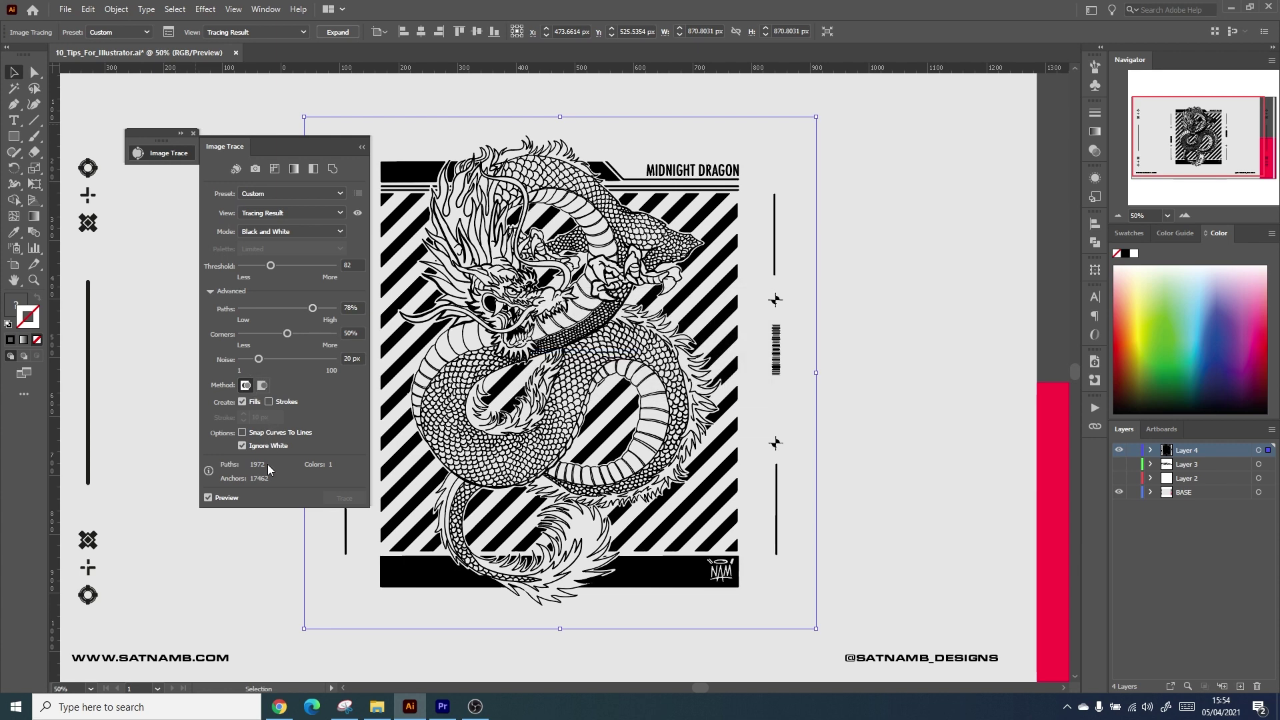
drag(249, 360, 247, 359)
click(362, 147)
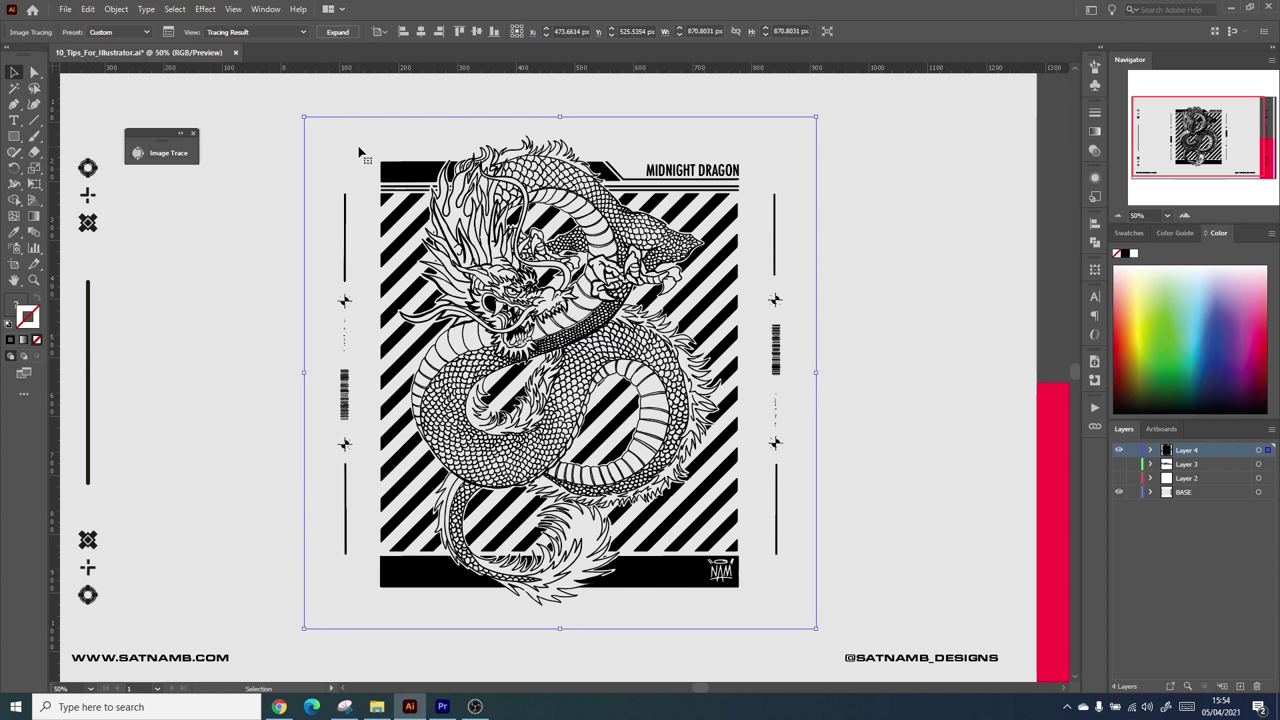
Select the traced dragon artwork and fill it with the red swatch.
click(14, 137)
key(ctrl+minus)
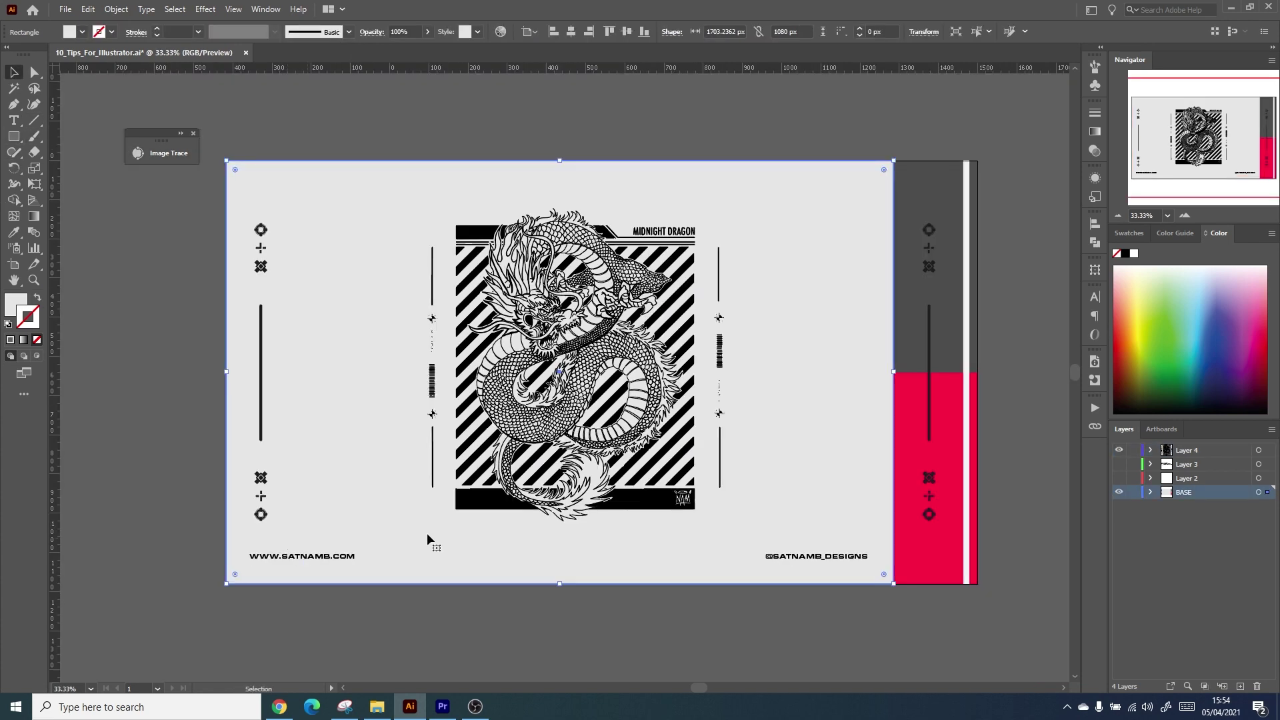
key(v)
drag(430, 538, 617, 519)
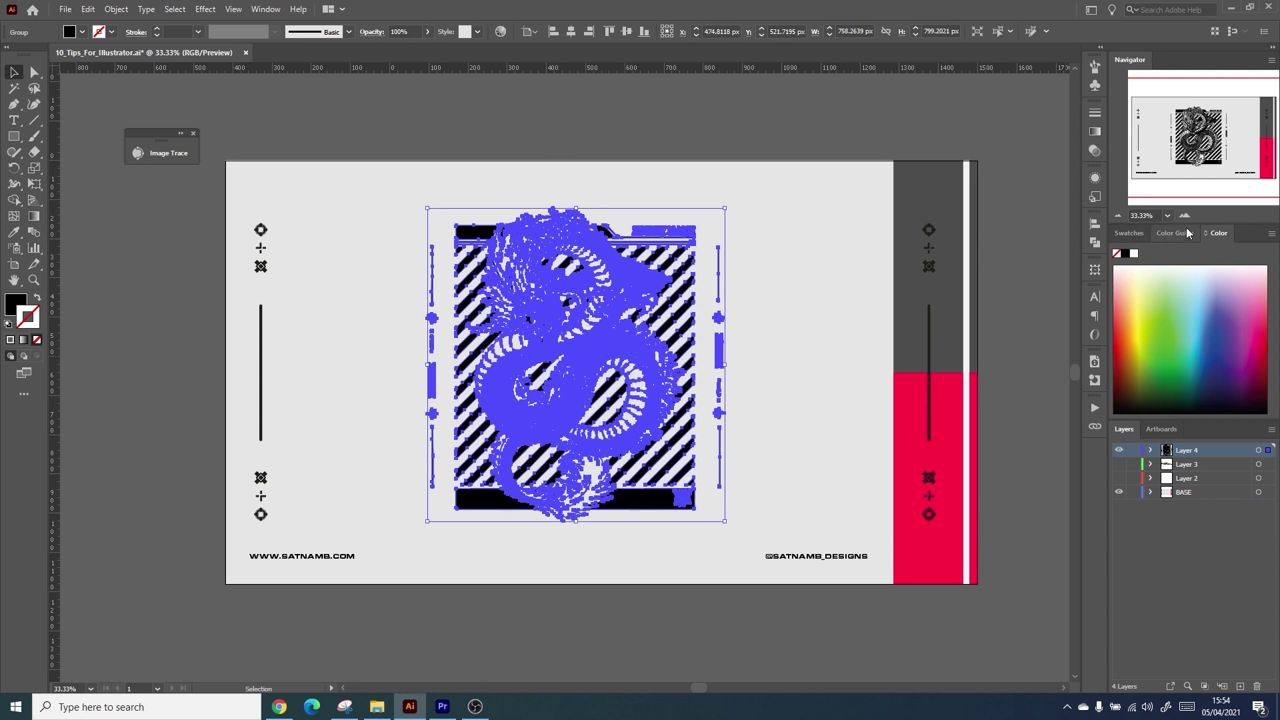
click(8, 304)
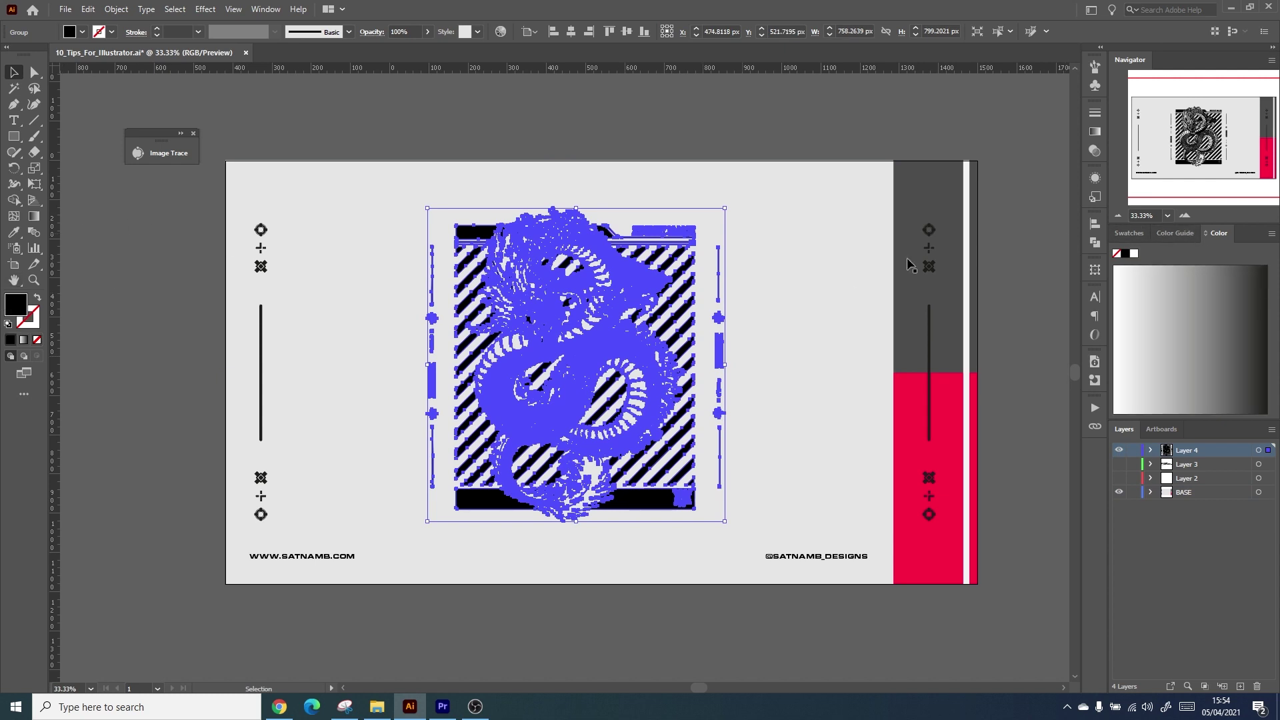
click(1128, 234)
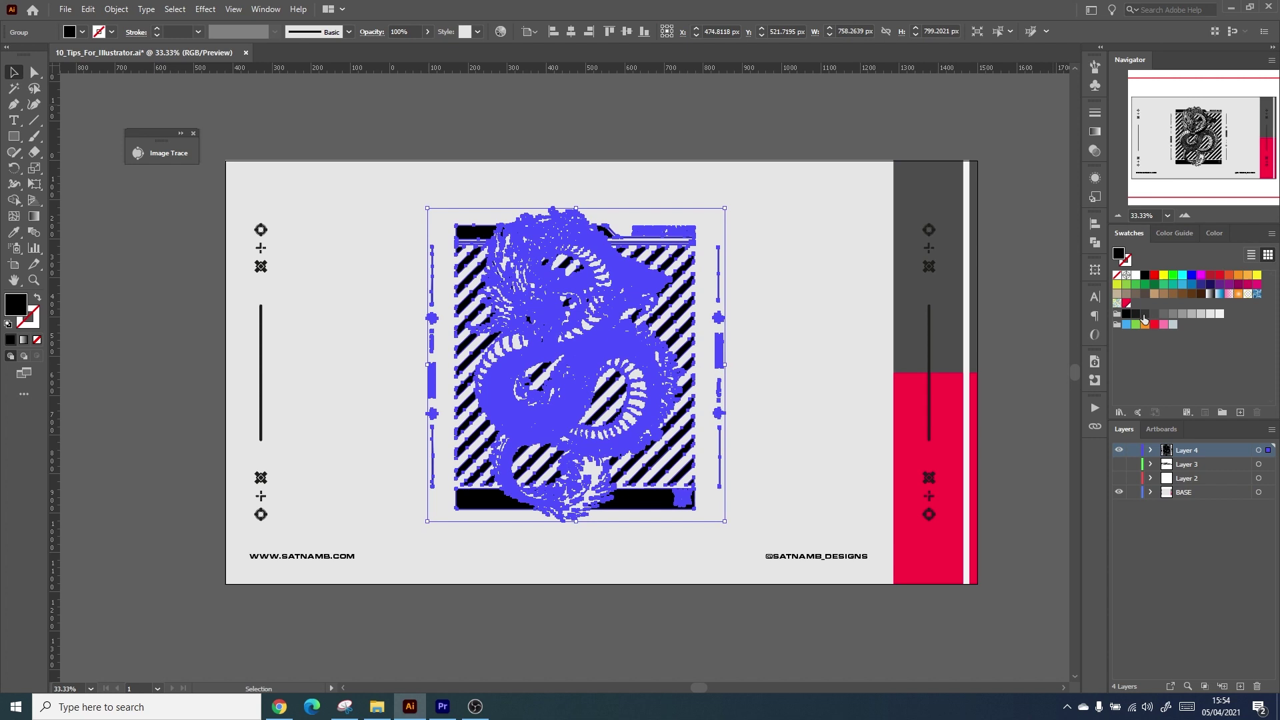
click(1126, 304)
Draw a red gradient circle on the left and blend it with the other circle.
click(877, 590)
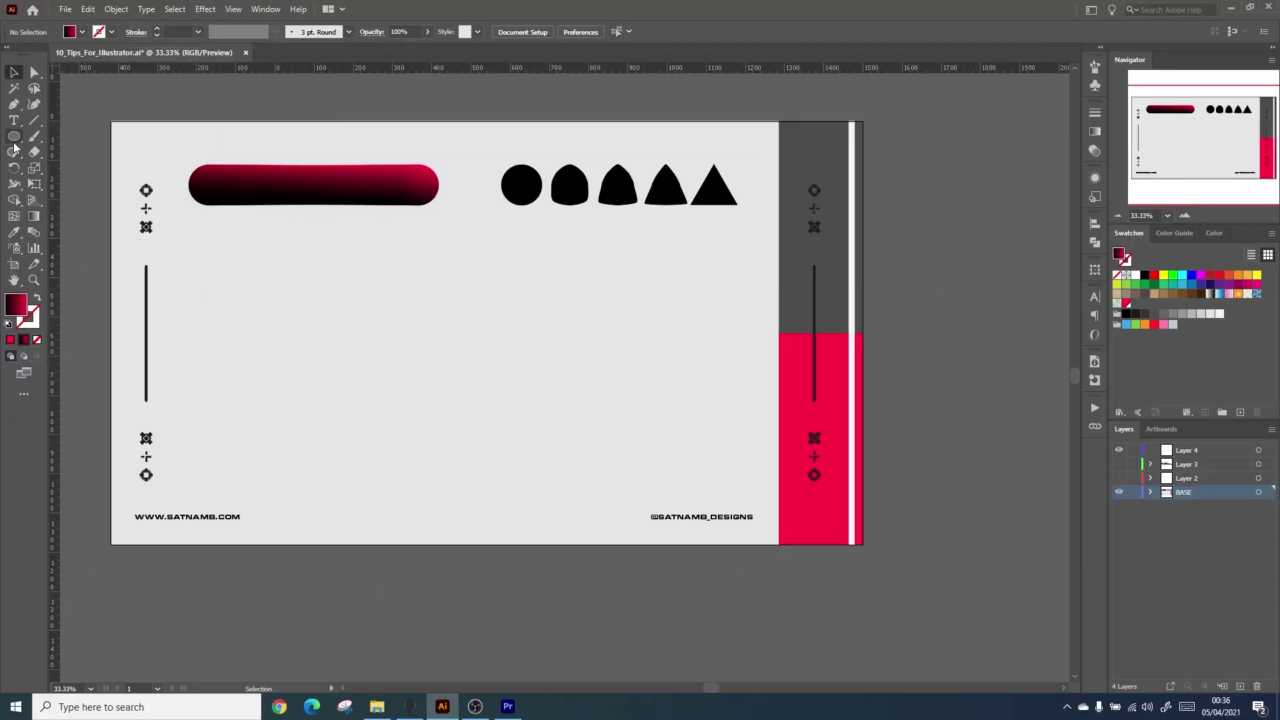
key(l)
drag(193, 346, 683, 407)
shift+click(248, 390)
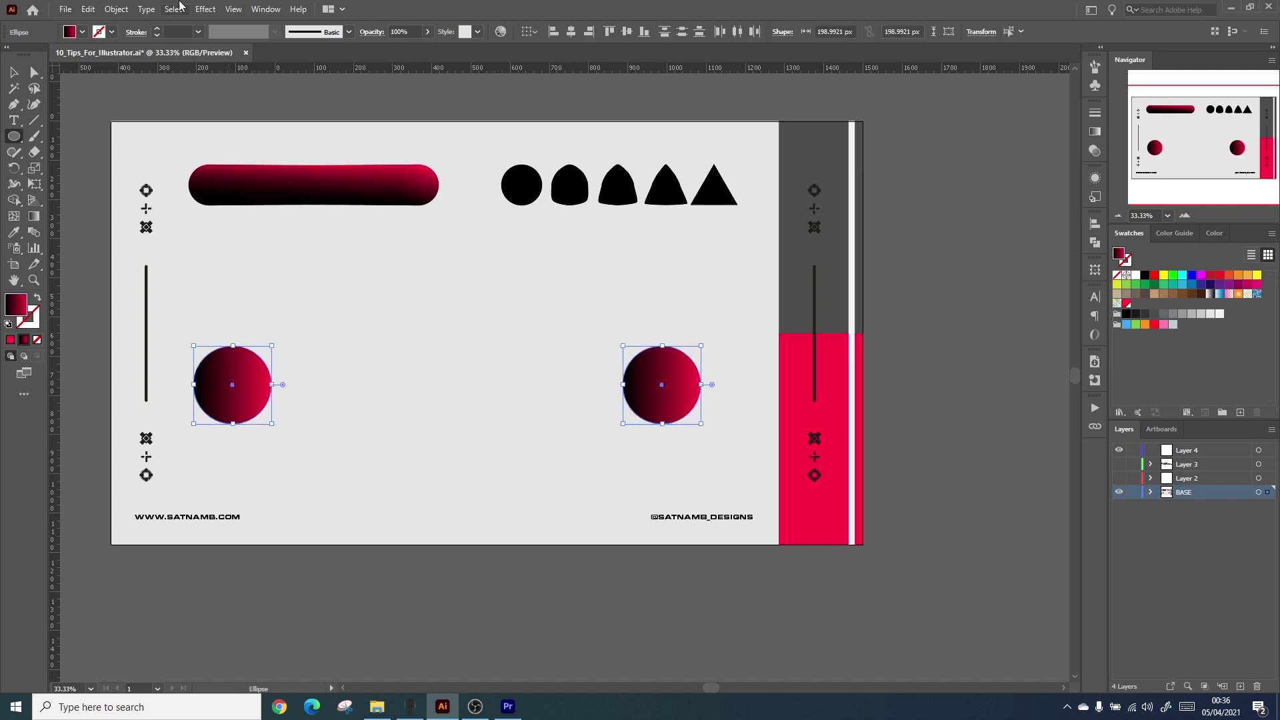
click(113, 10)
mouse_move(166, 371)
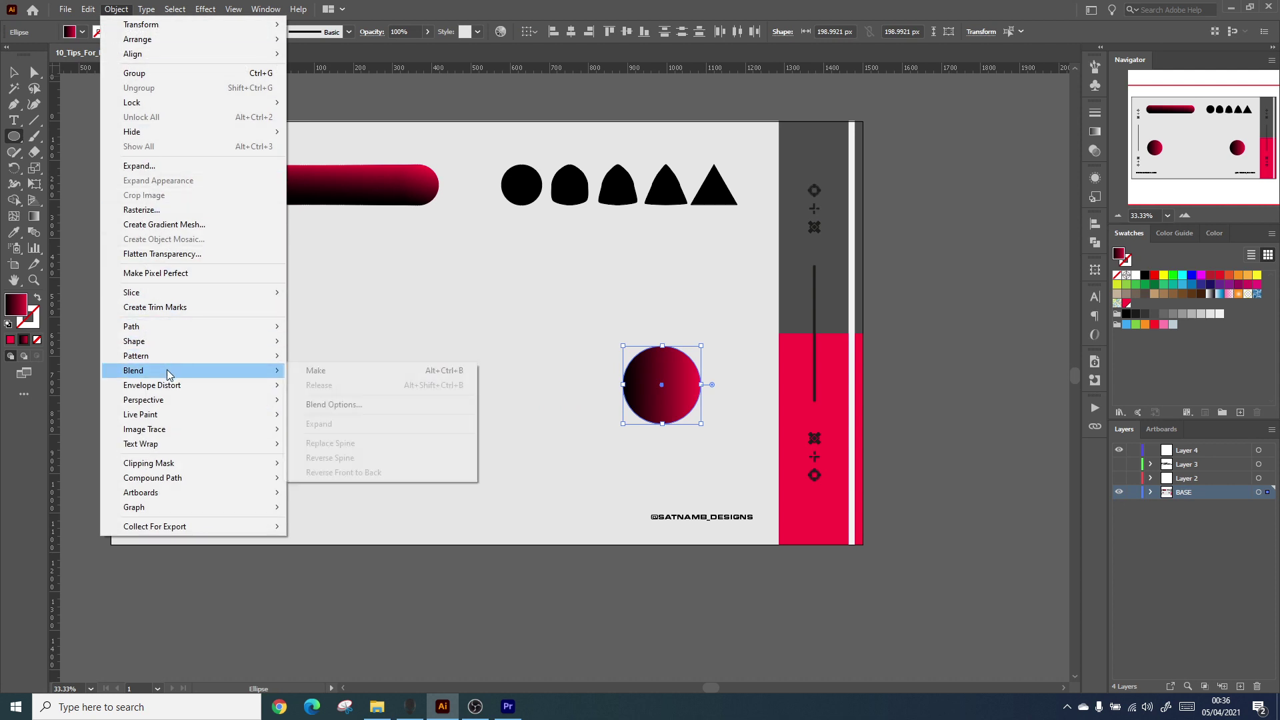
click(333, 371)
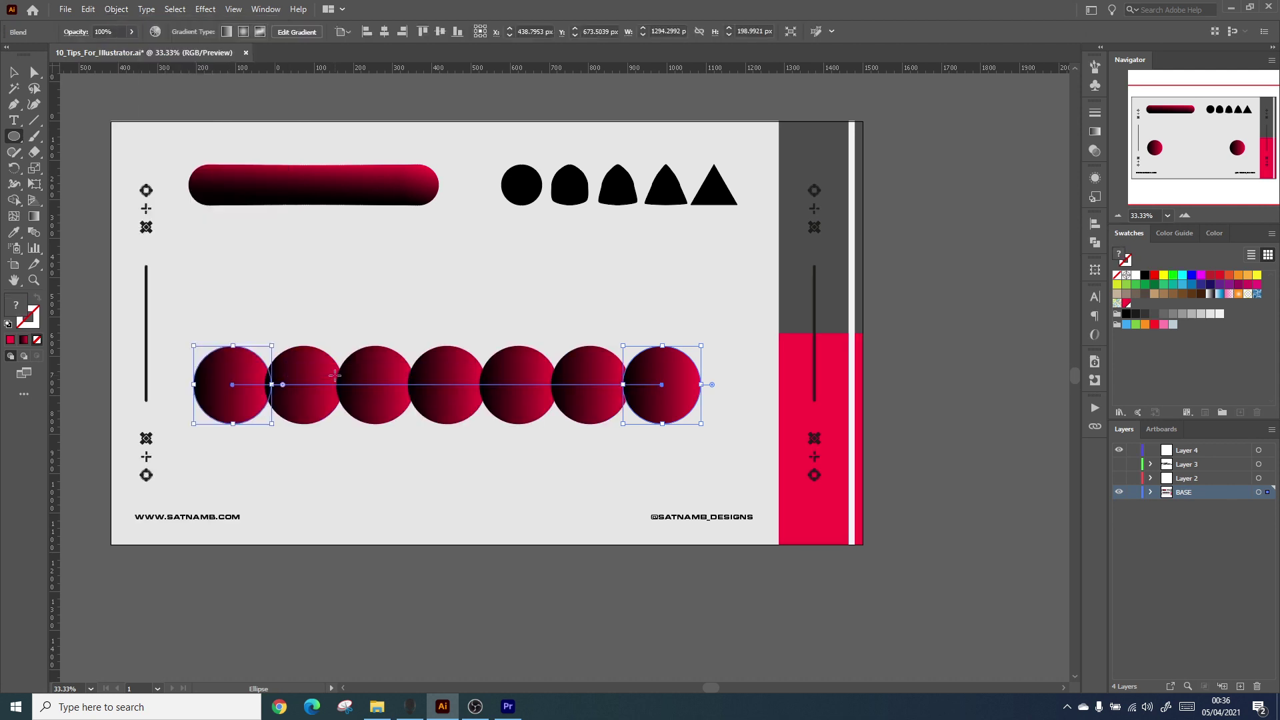
Set the blend spacing to 200 specified steps.
click(86, 10)
mouse_move(116, 9)
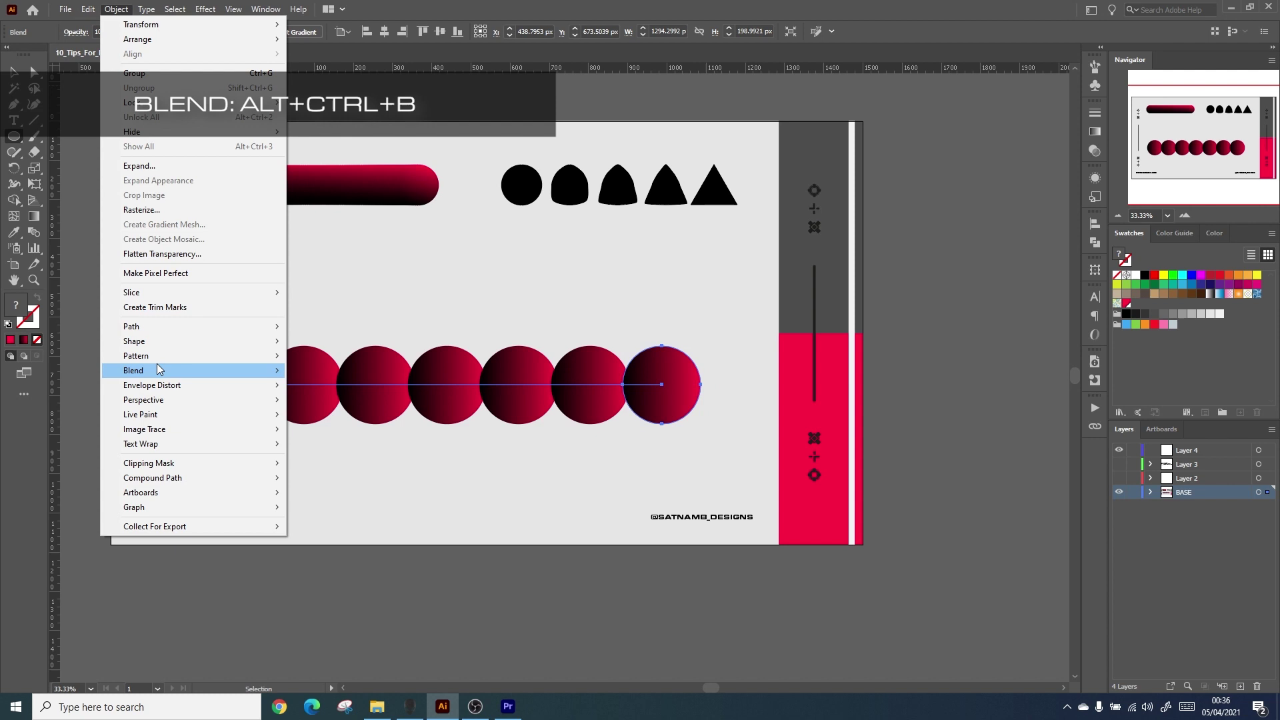
mouse_move(158, 369)
click(333, 404)
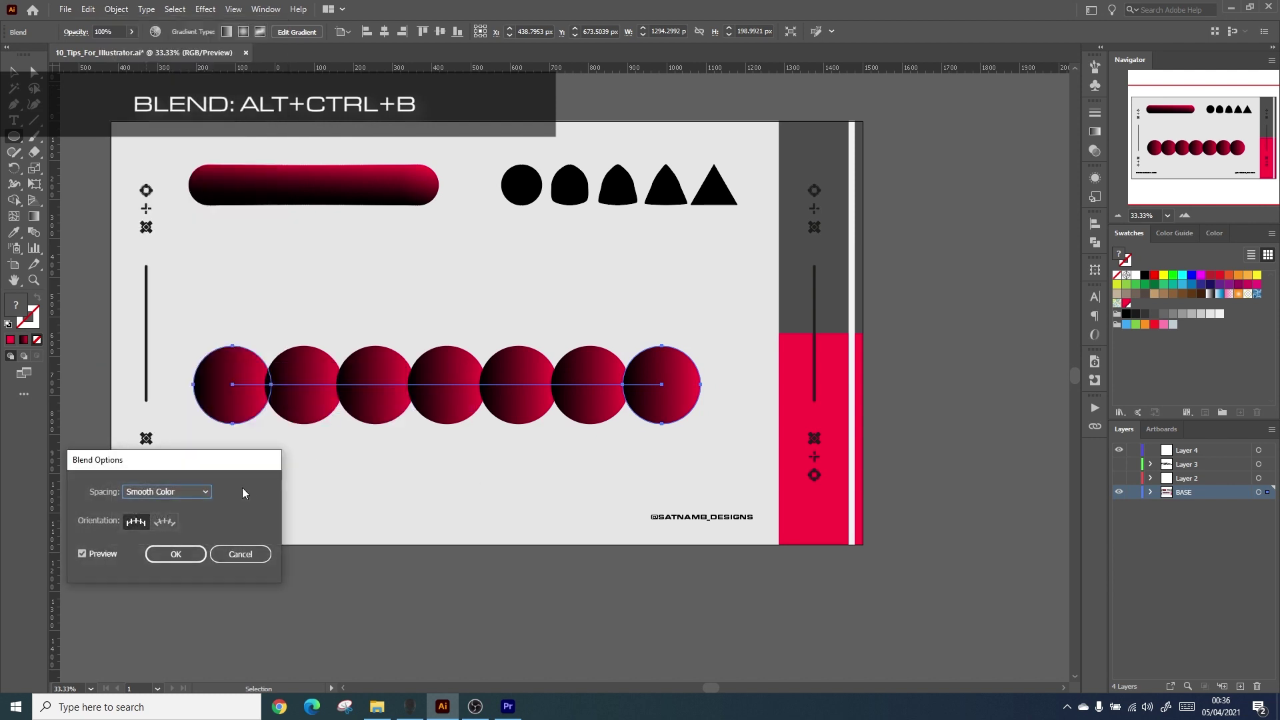
click(207, 492)
click(174, 521)
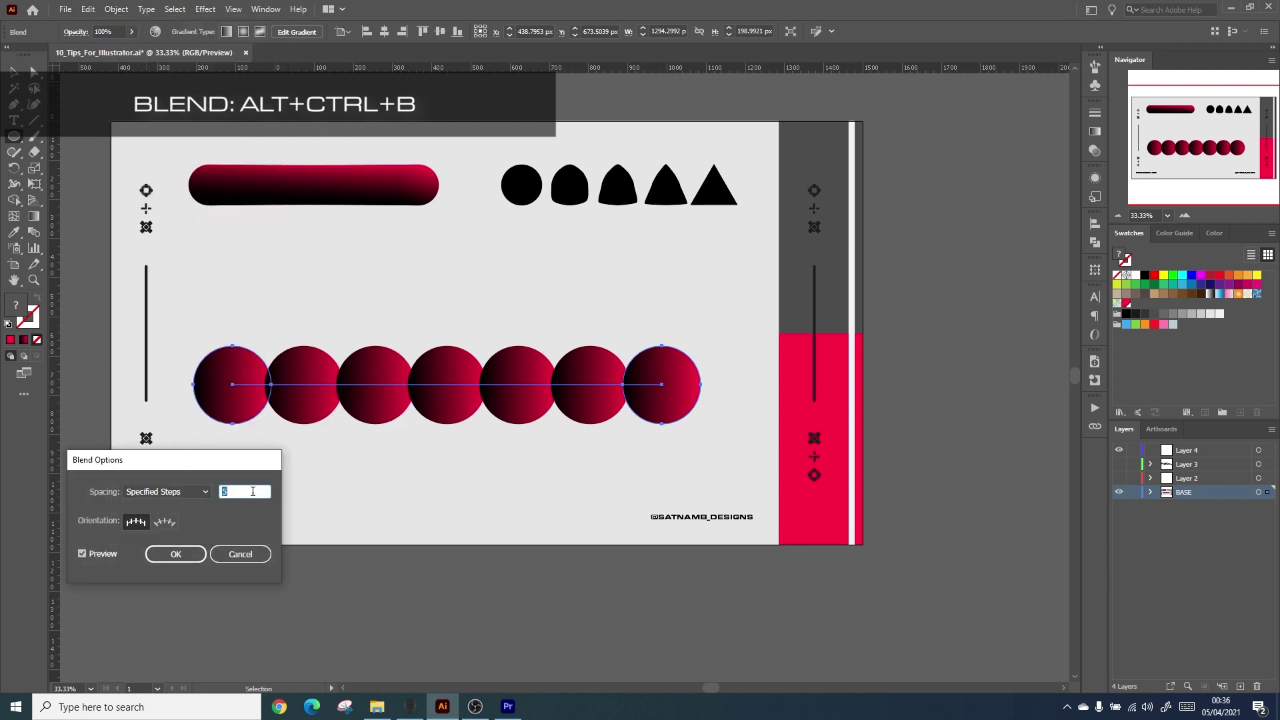
text(200)
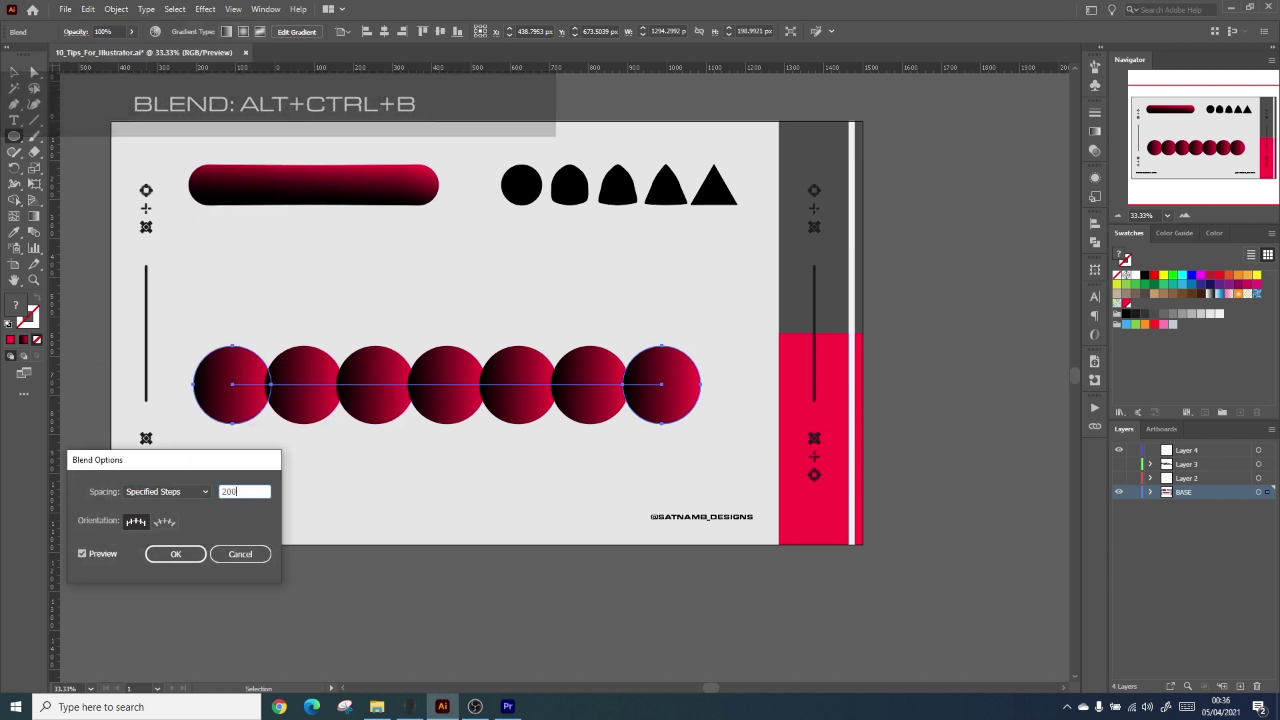
click(170, 554)
Draw an arch-shaped path with the Pen tool and make it stroke-only.
ctrl+click(526, 540)
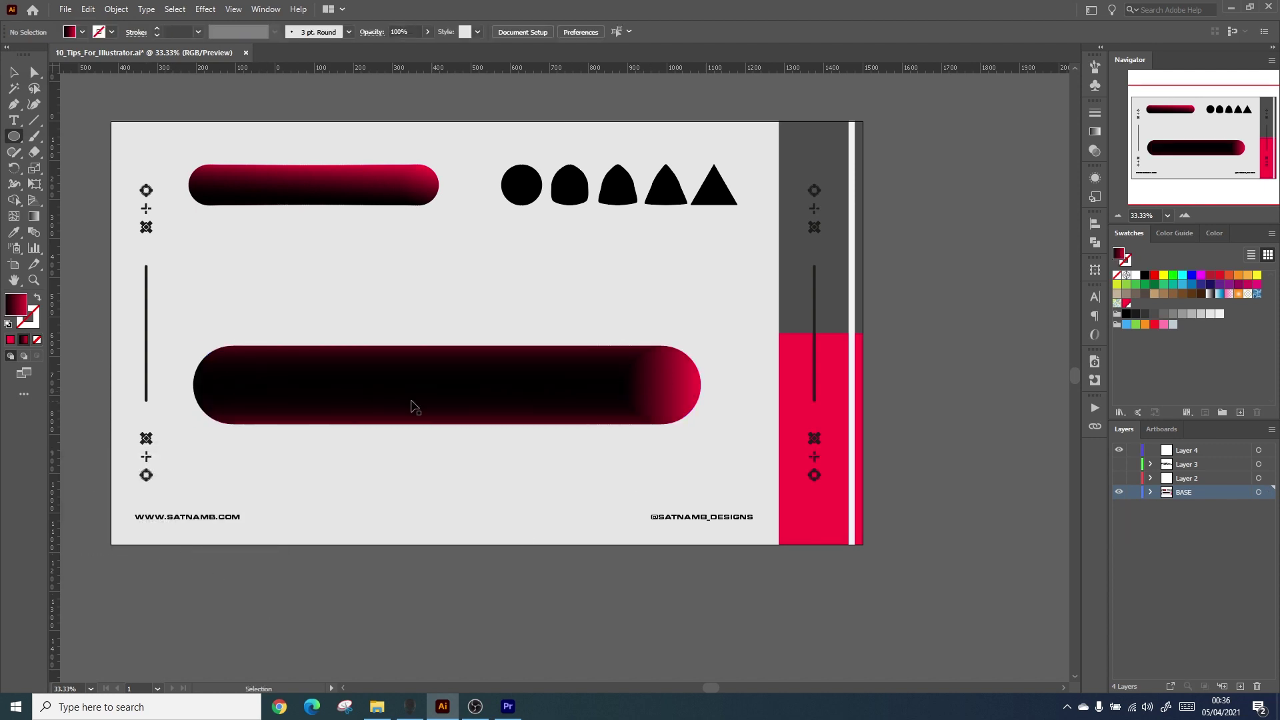
click(14, 104)
click(192, 463)
drag(392, 296, 508, 314)
drag(525, 464, 506, 520)
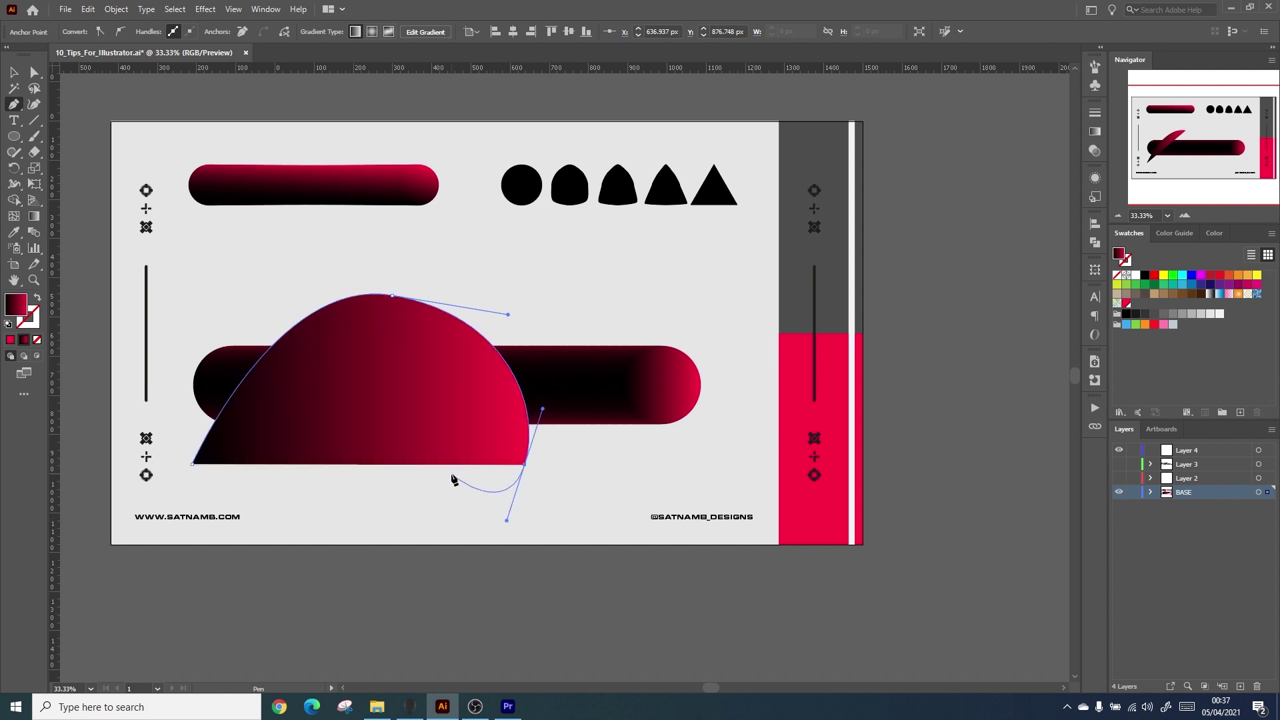
click(34, 72)
click(422, 434)
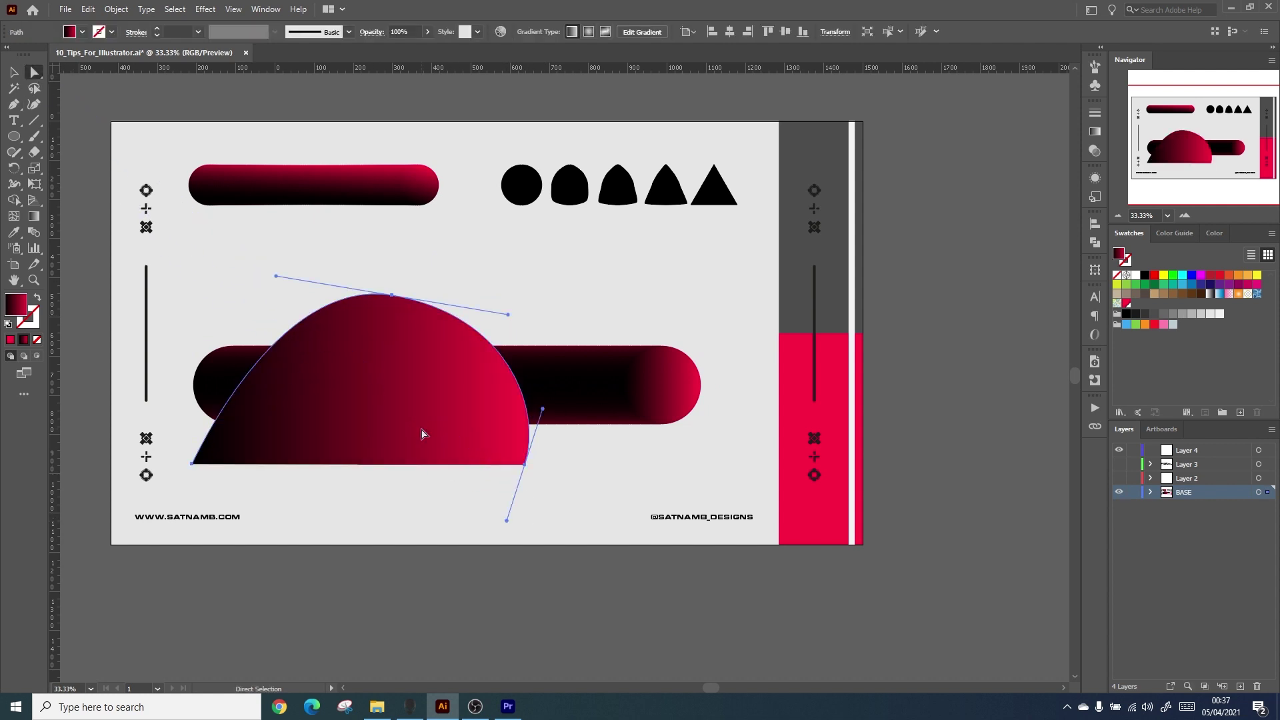
click(36, 308)
click(38, 300)
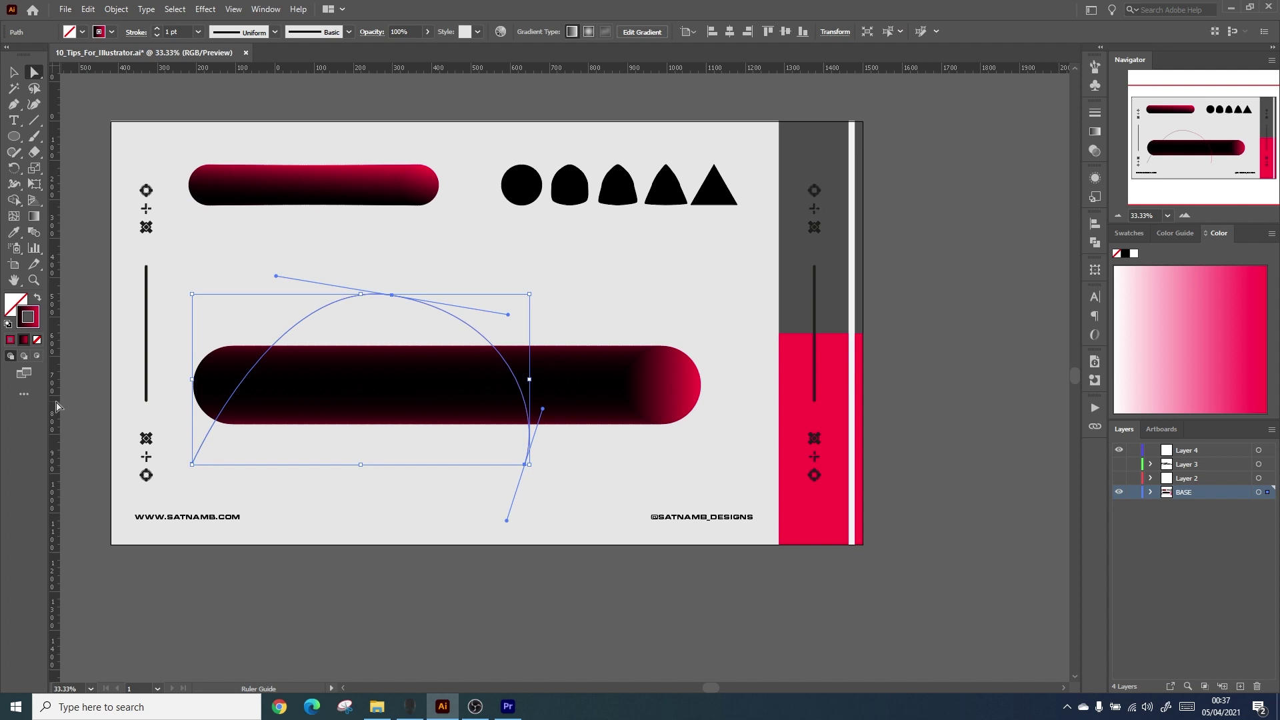
click(134, 409)
Replace the gradient blend's spine with the arch so the pill bends along it.
key(v)
click(591, 385)
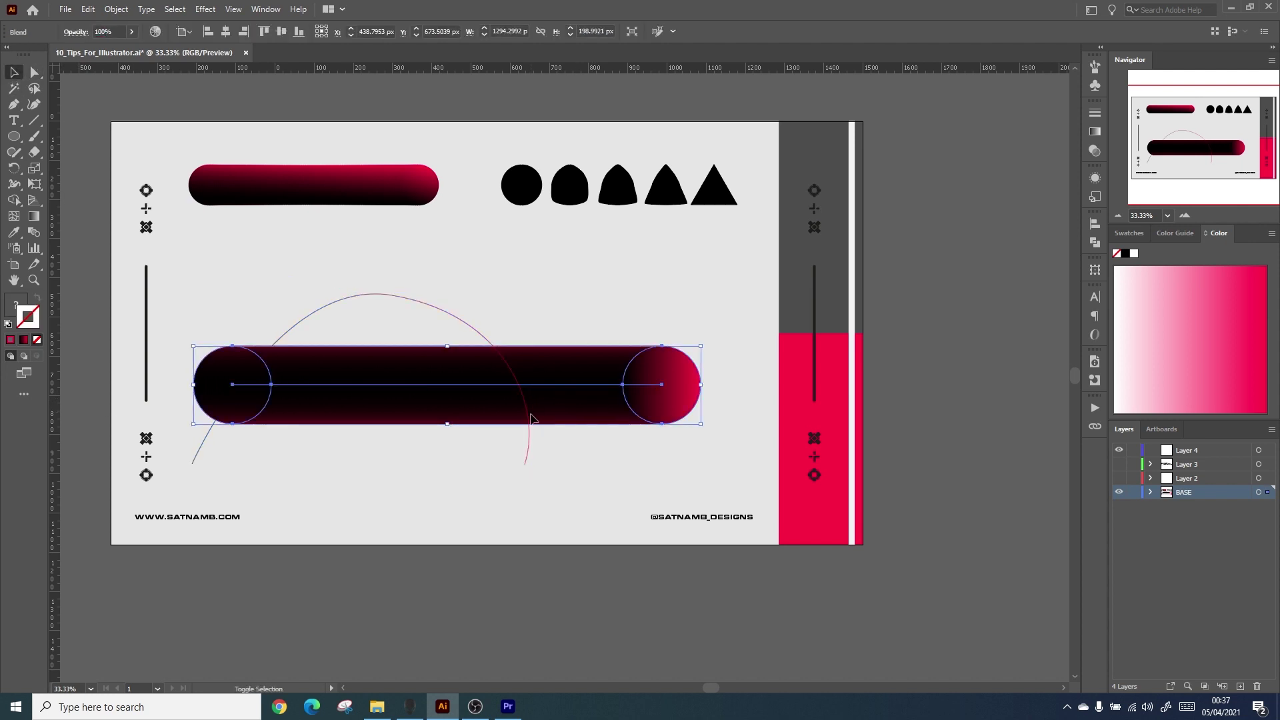
shift+click(527, 424)
click(122, 11)
mouse_move(178, 368)
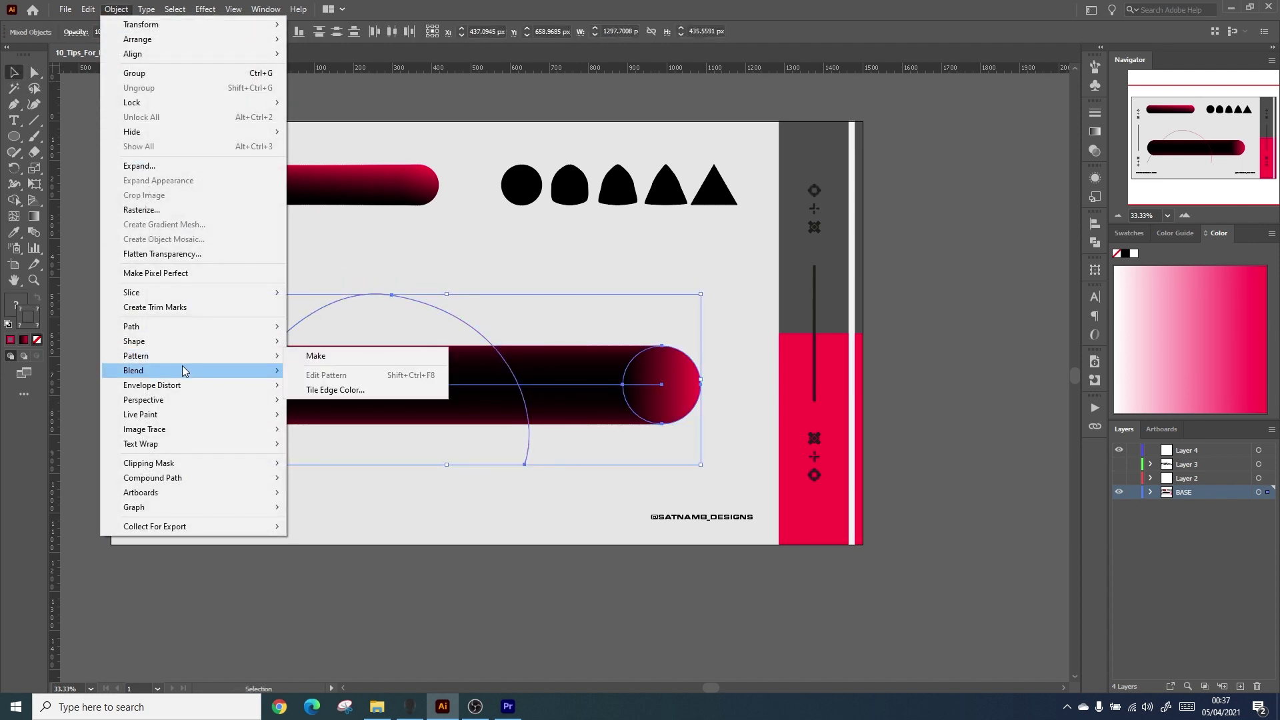
click(369, 447)
click(391, 429)
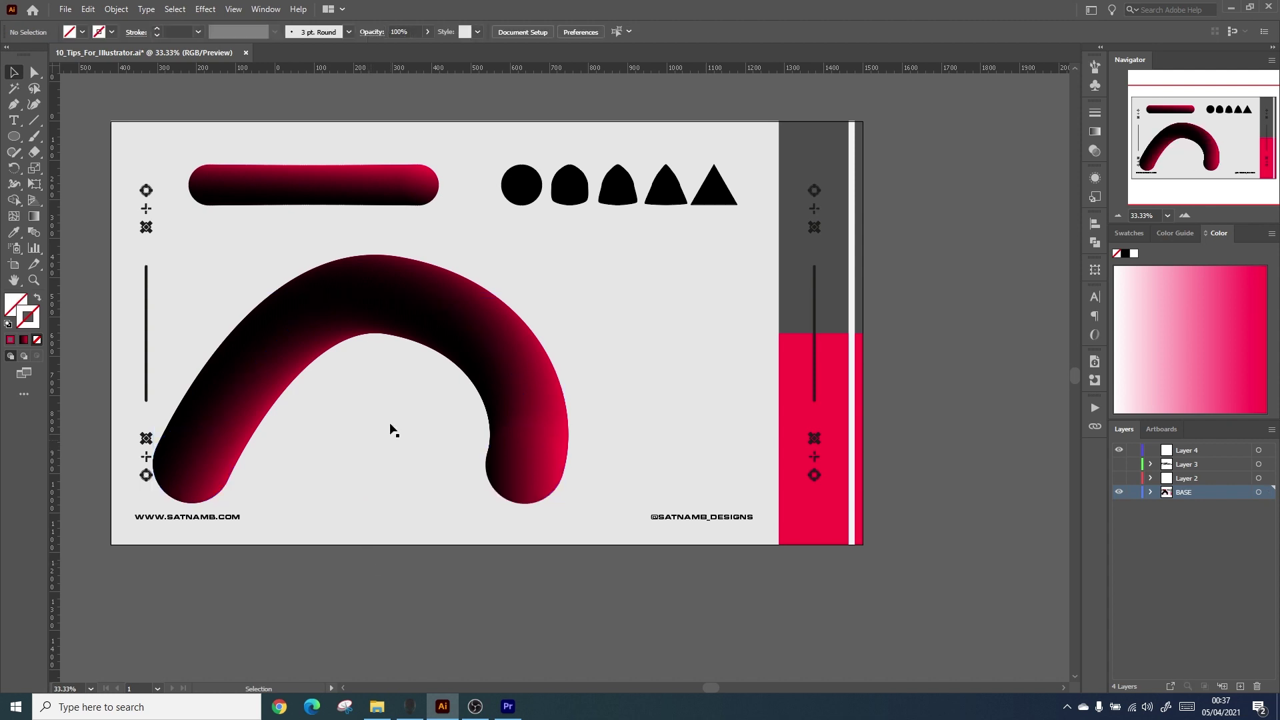
Wrap the red grid in a 4×4 mesh envelope.
key(a)
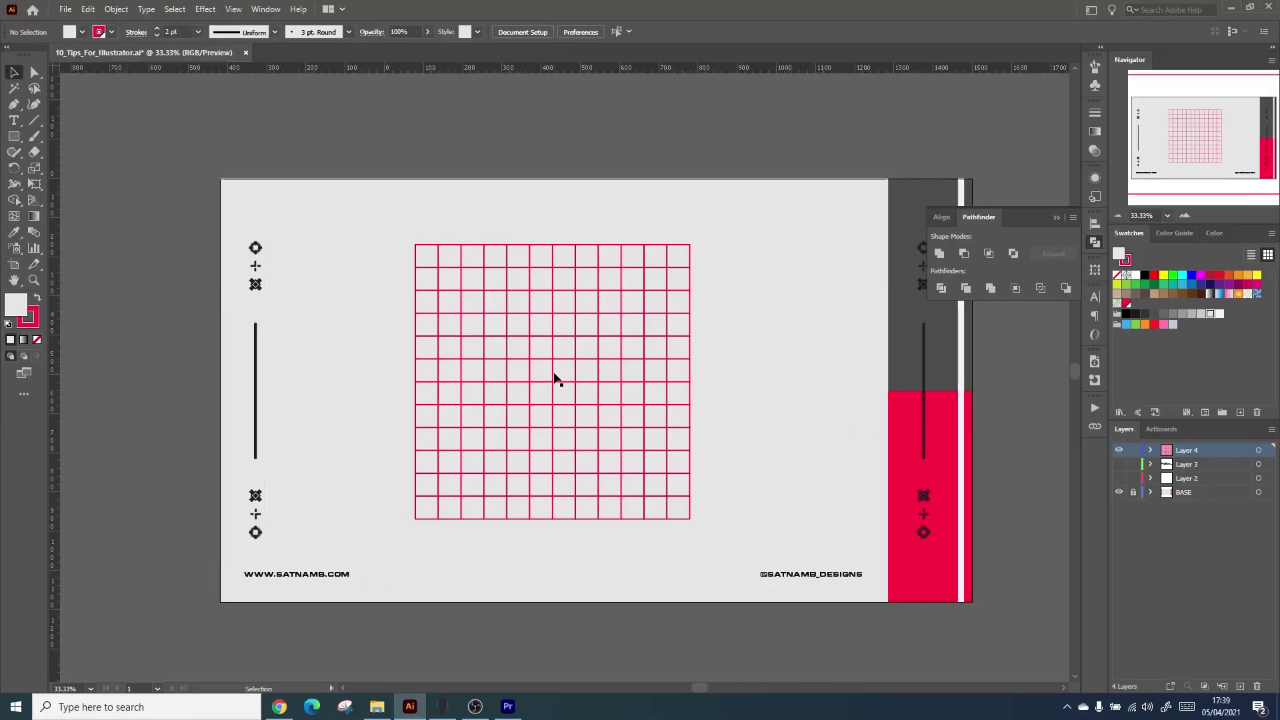
click(552, 377)
click(120, 7)
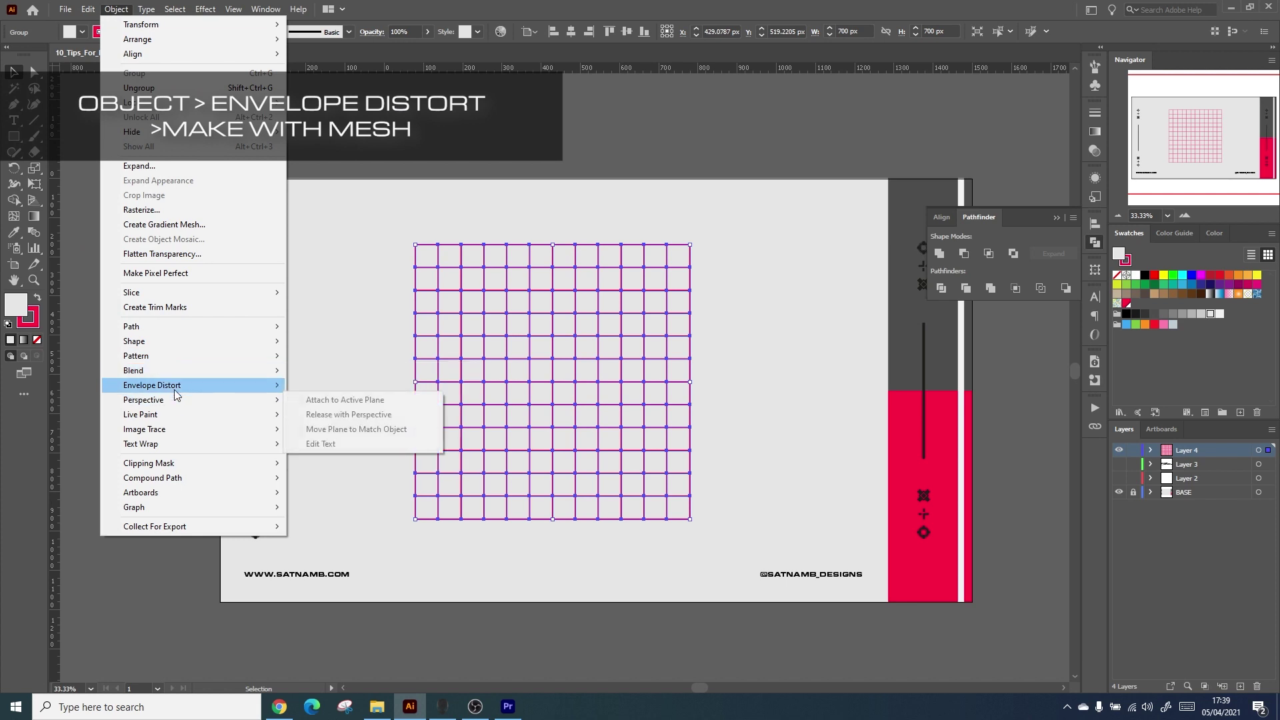
mouse_move(178, 396)
click(322, 402)
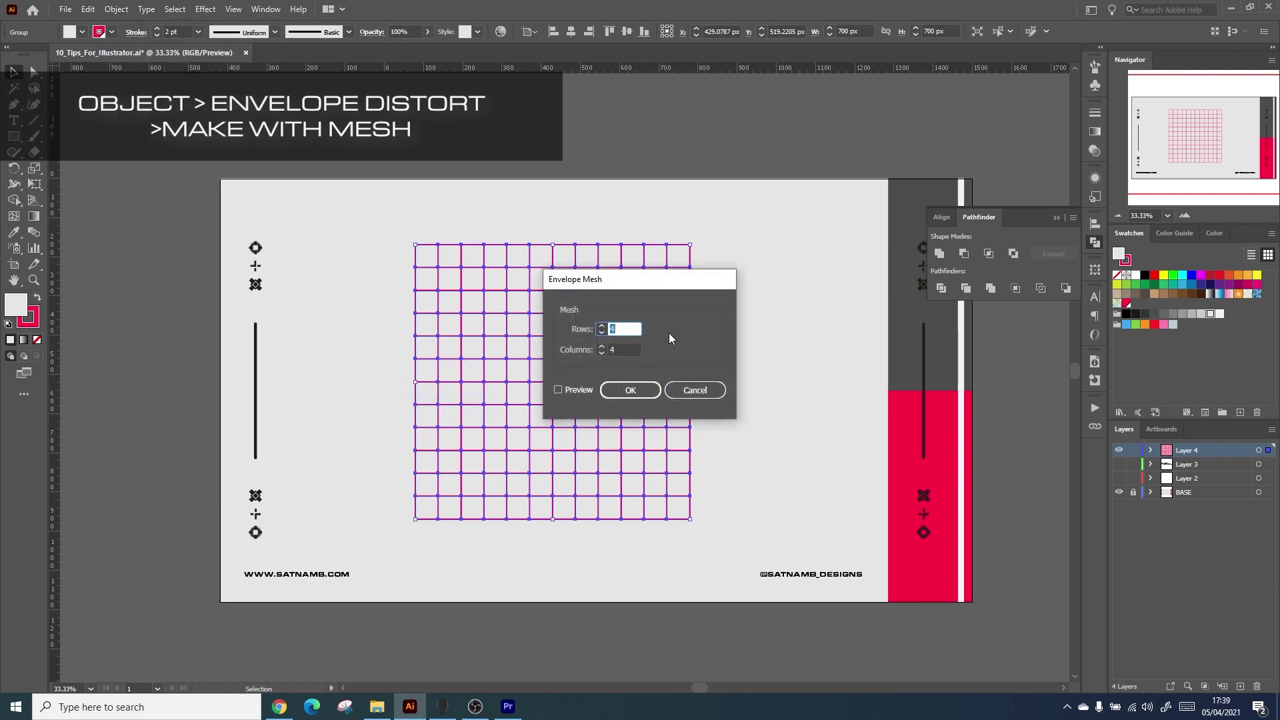
click(571, 393)
click(571, 392)
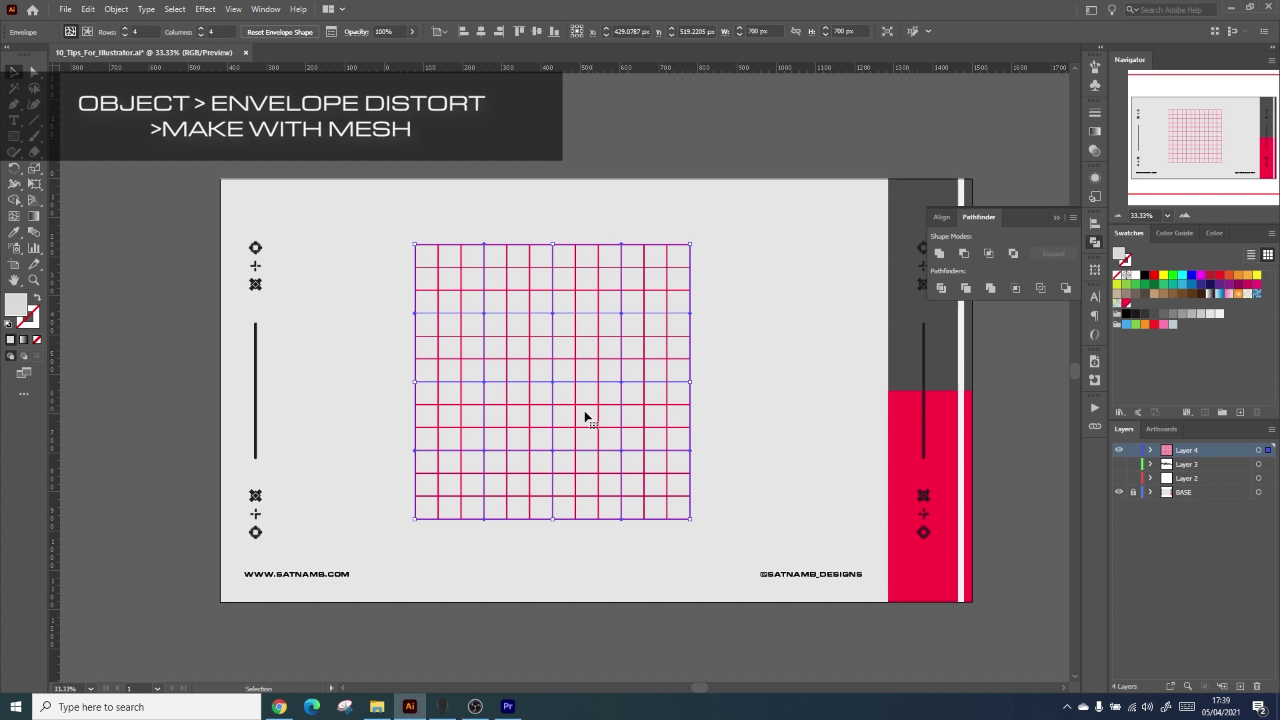
Drag the centre, right and left mesh points to warp the grid into a swoosh.
key(a)
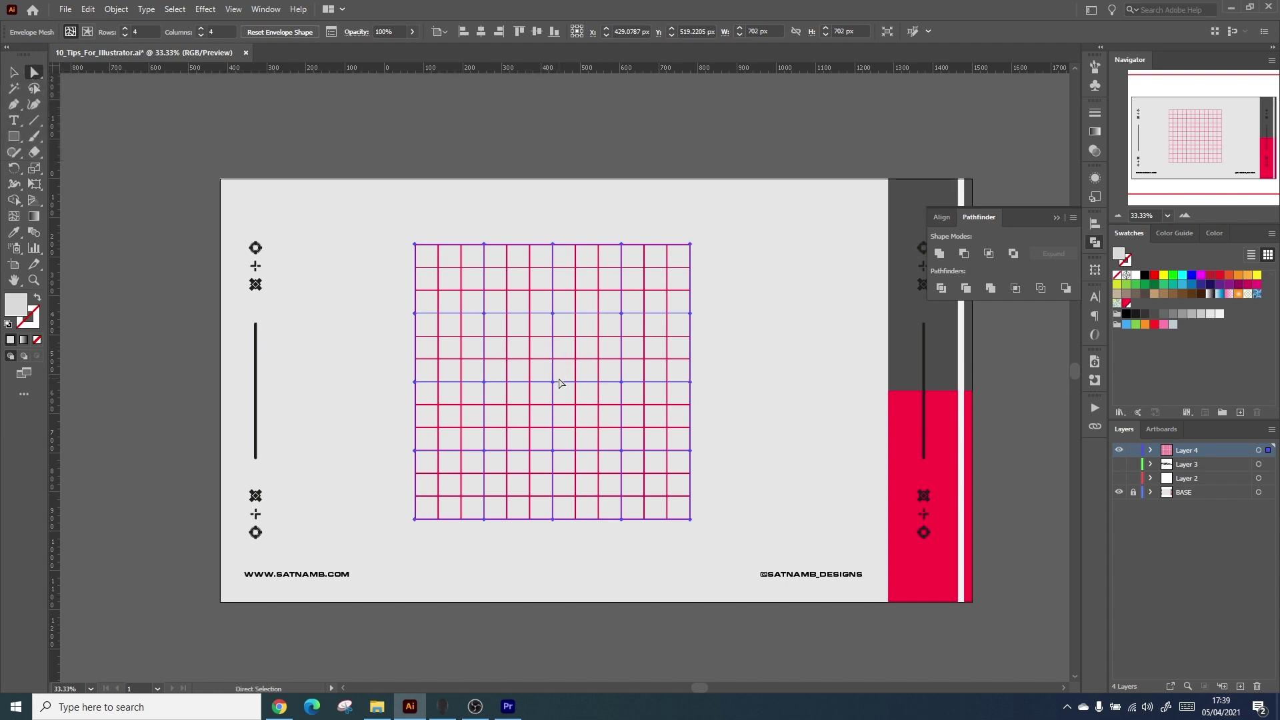
drag(553, 382, 573, 454)
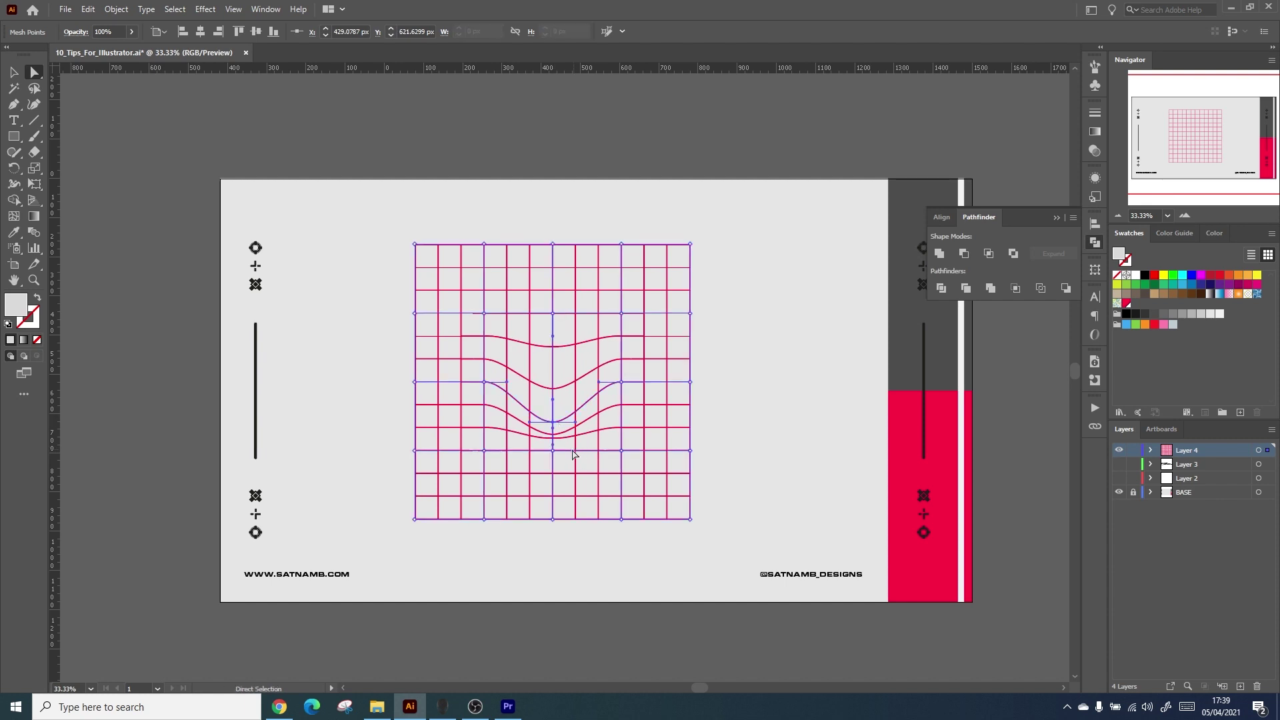
click(553, 451)
drag(621, 382, 749, 333)
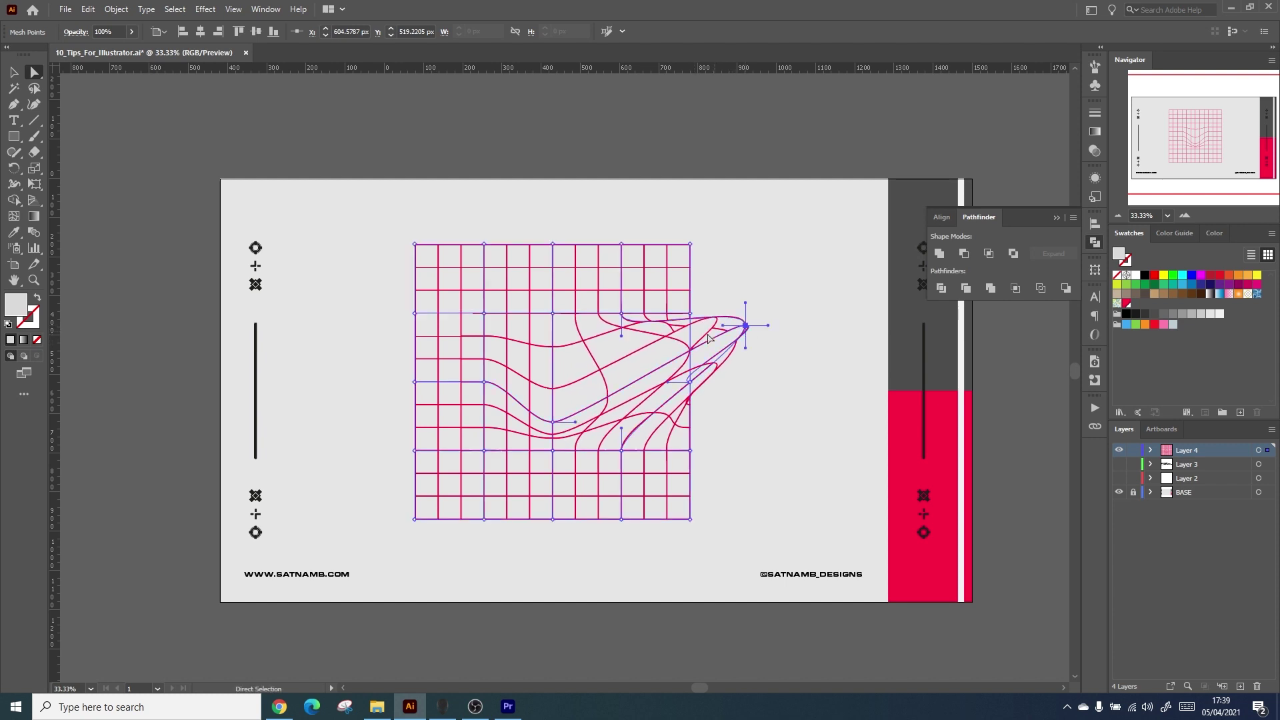
drag(414, 383, 292, 438)
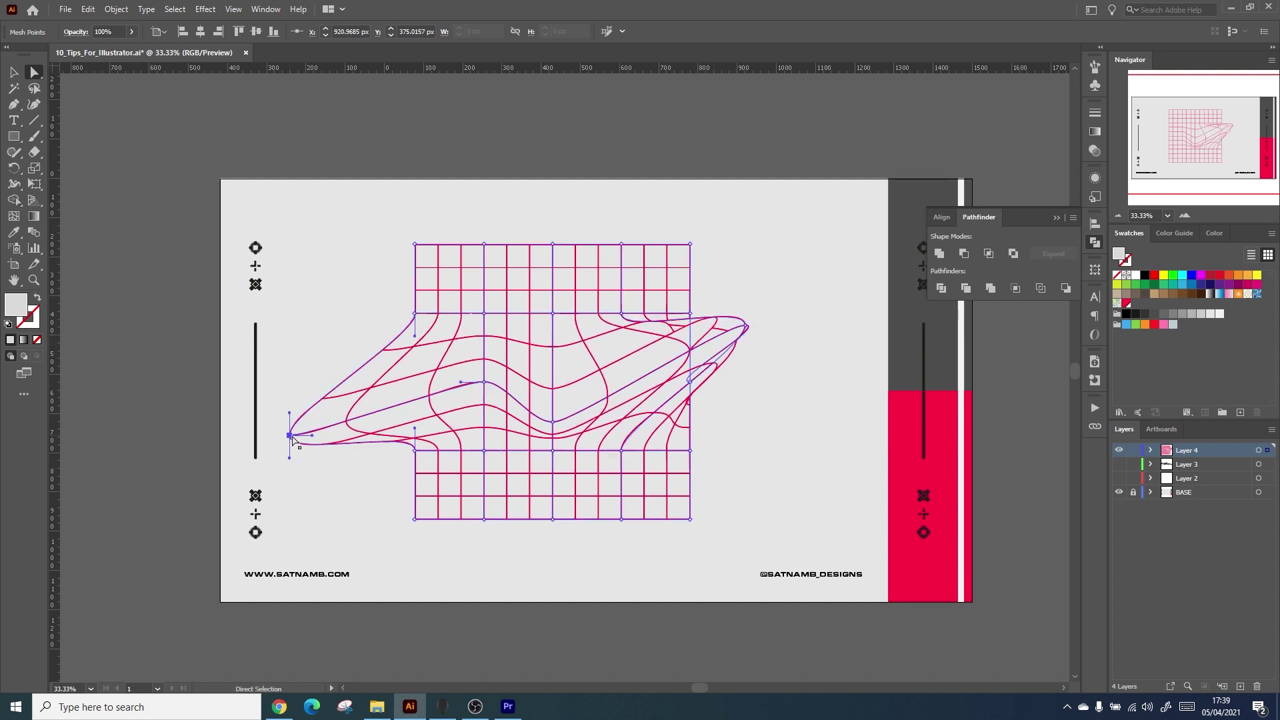
drag(690, 450, 794, 543)
key(ctrl+z)
click(745, 326)
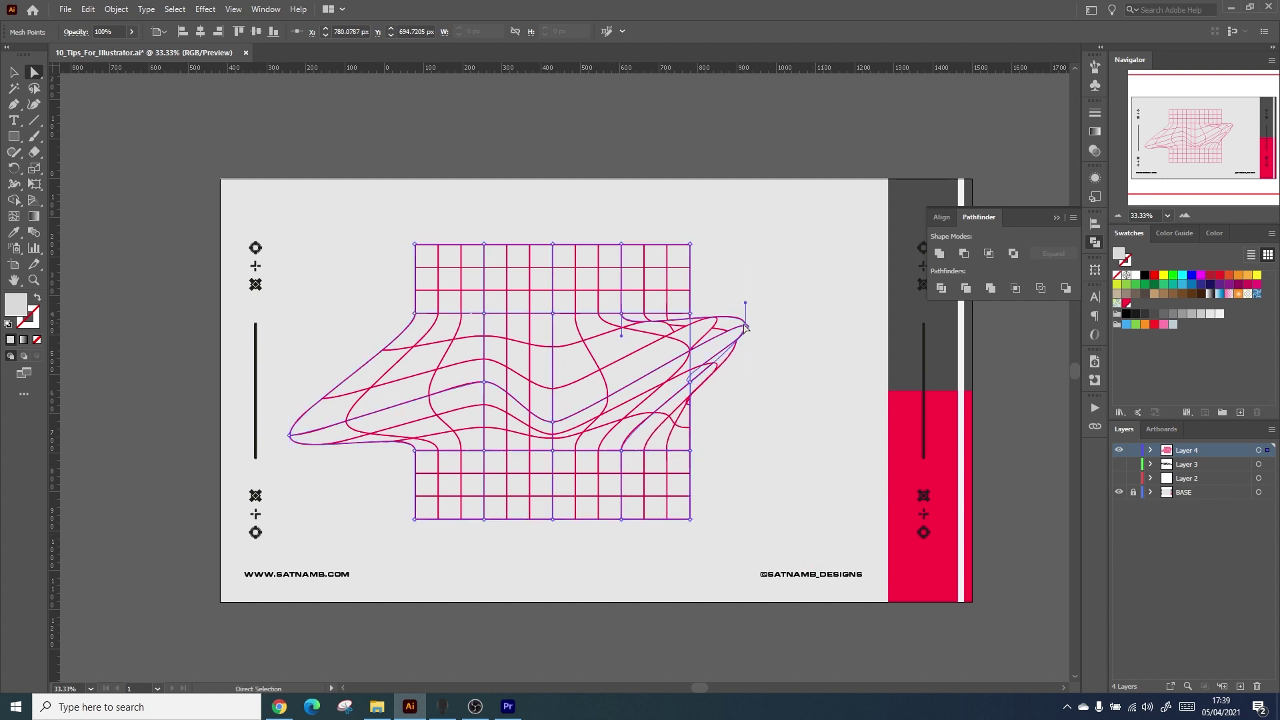
click(674, 251)
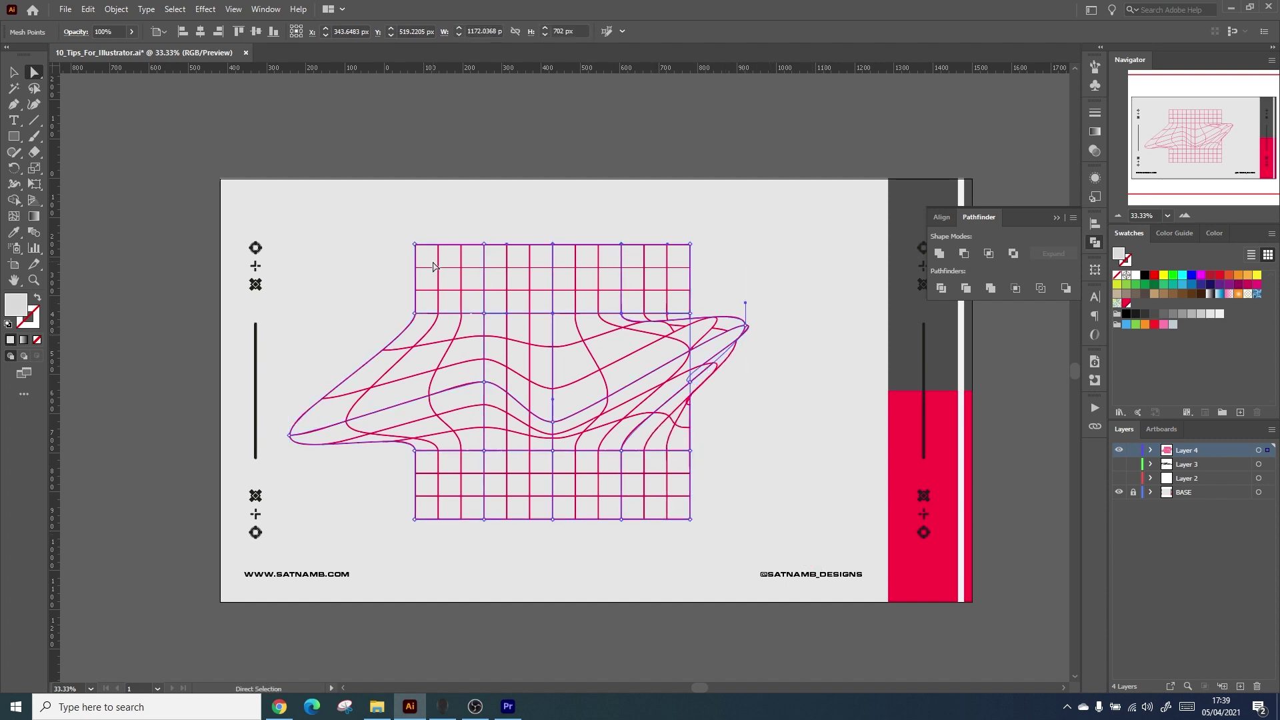
Edit the envelope's contents and fill the top-left grid cell red.
key(v)
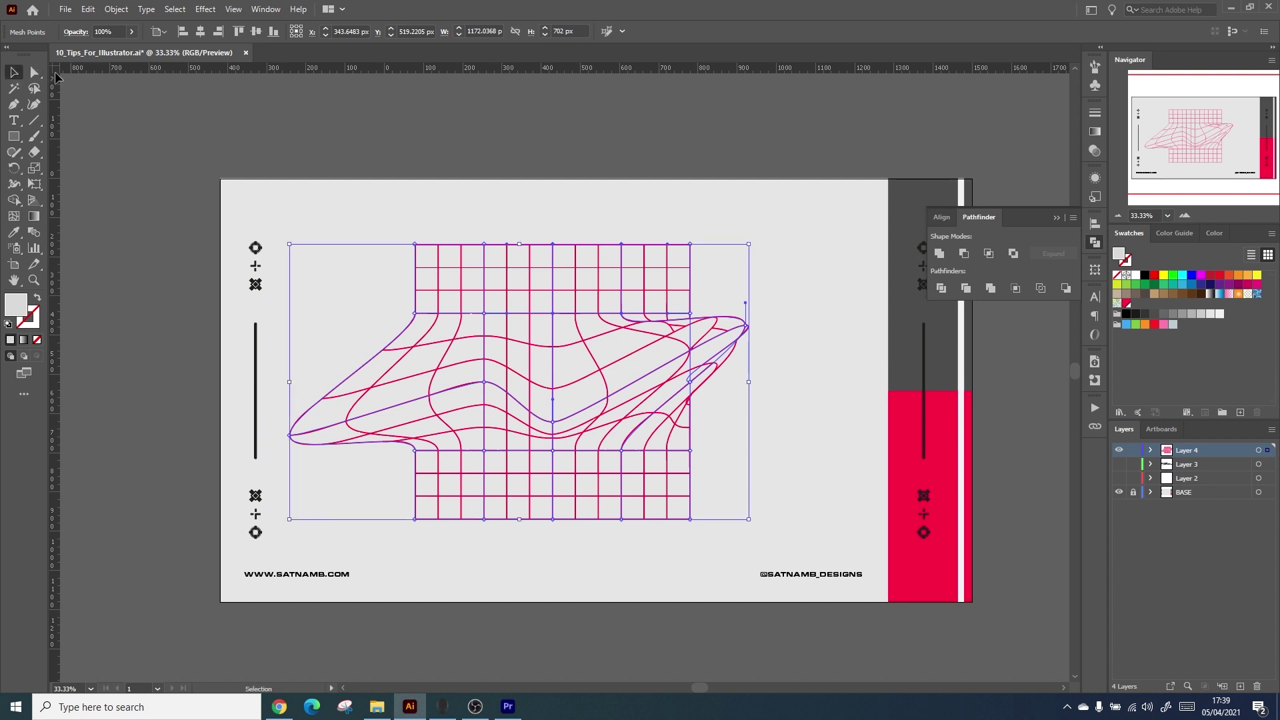
click(448, 294)
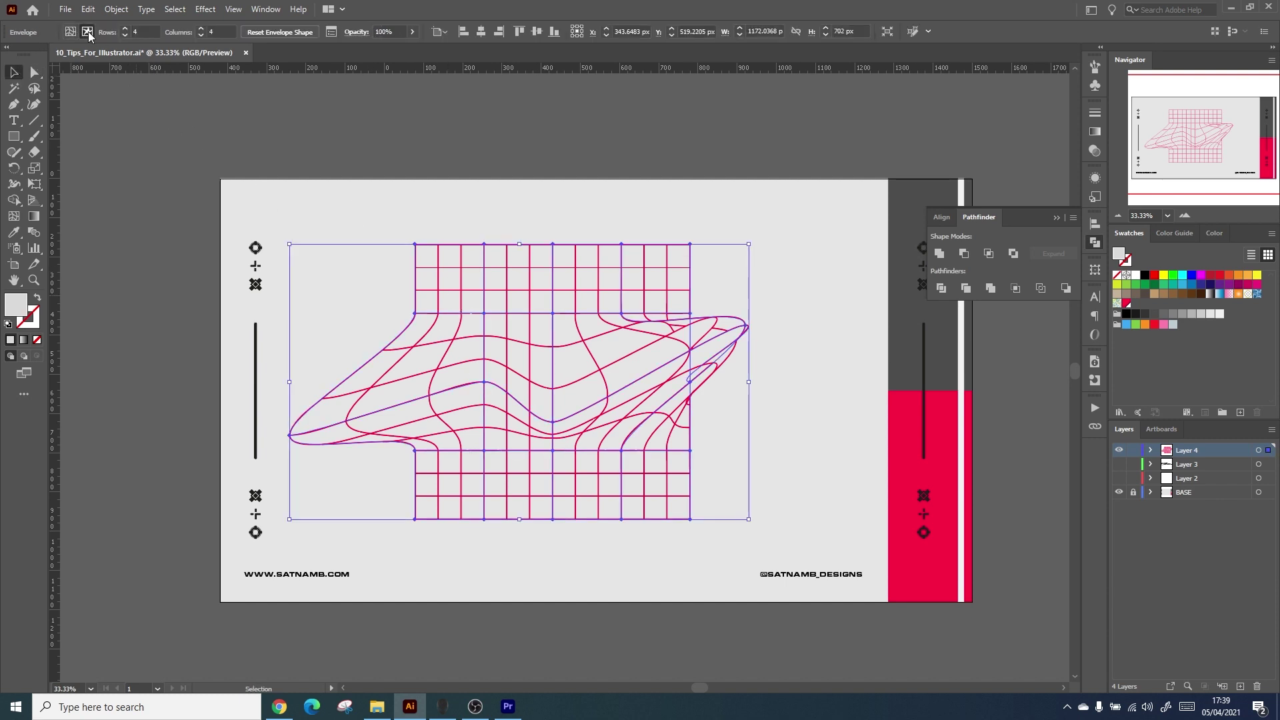
click(88, 31)
click(34, 73)
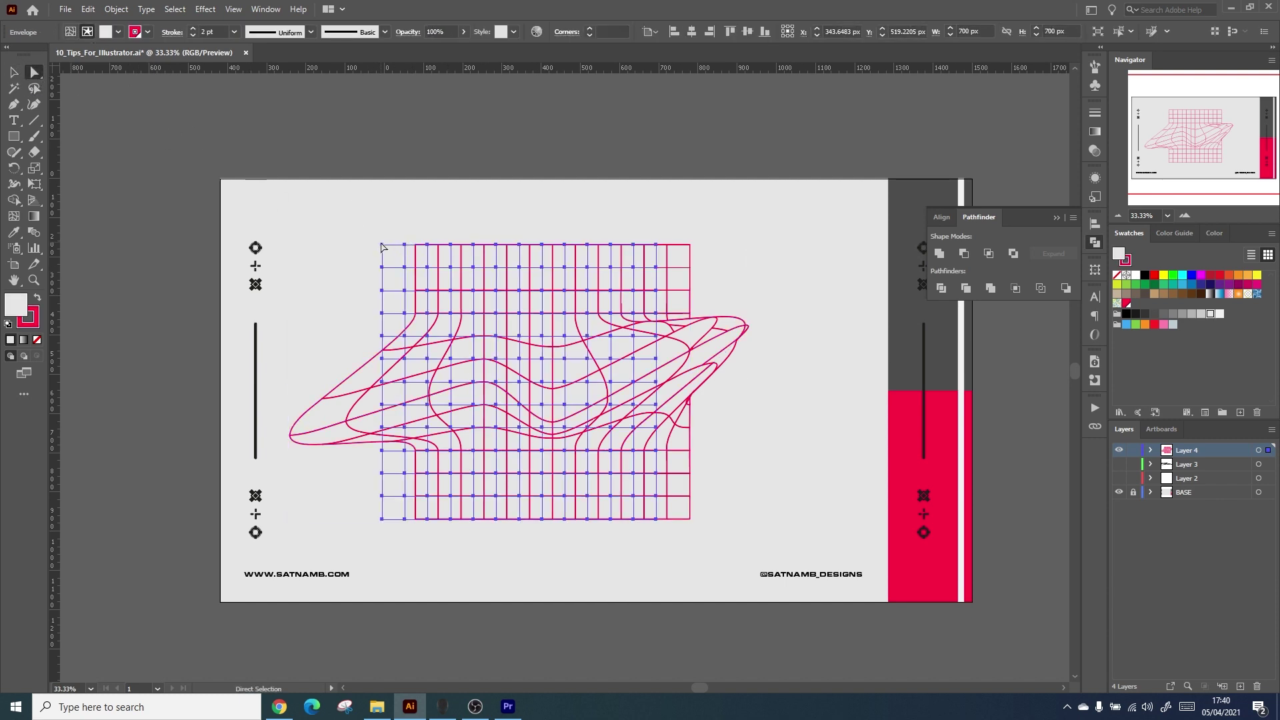
click(382, 245)
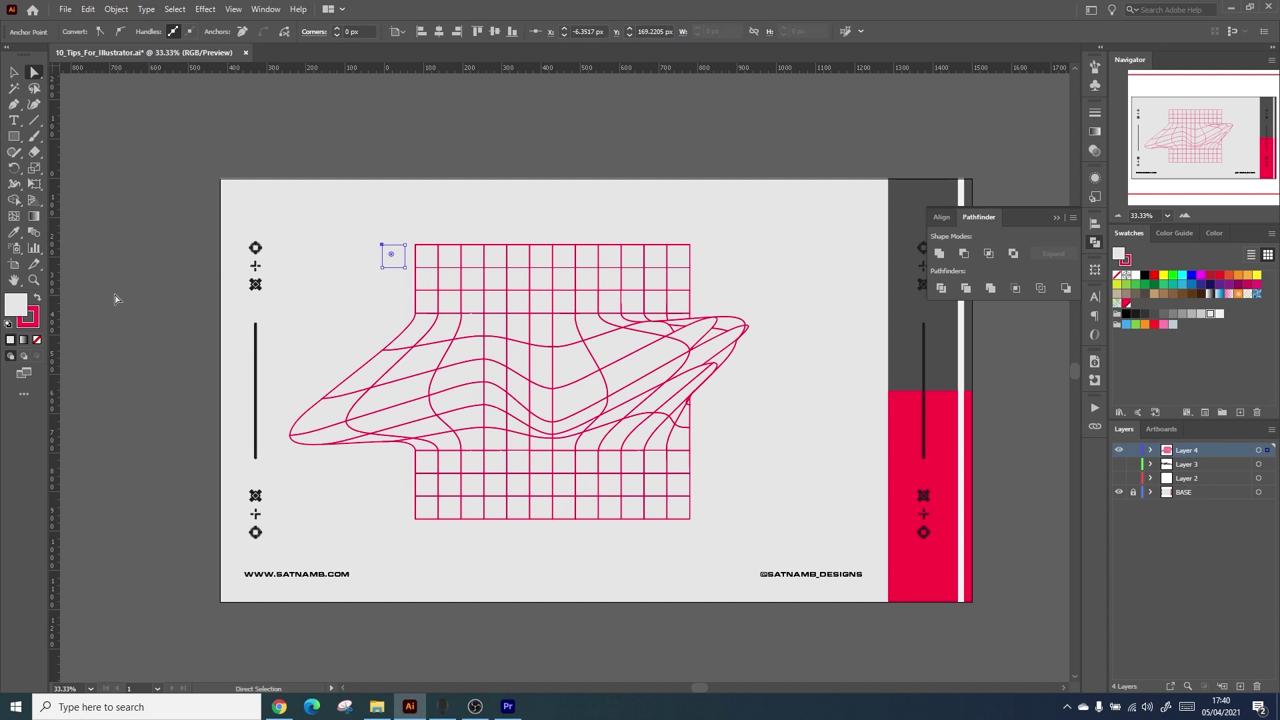
click(38, 298)
click(166, 262)
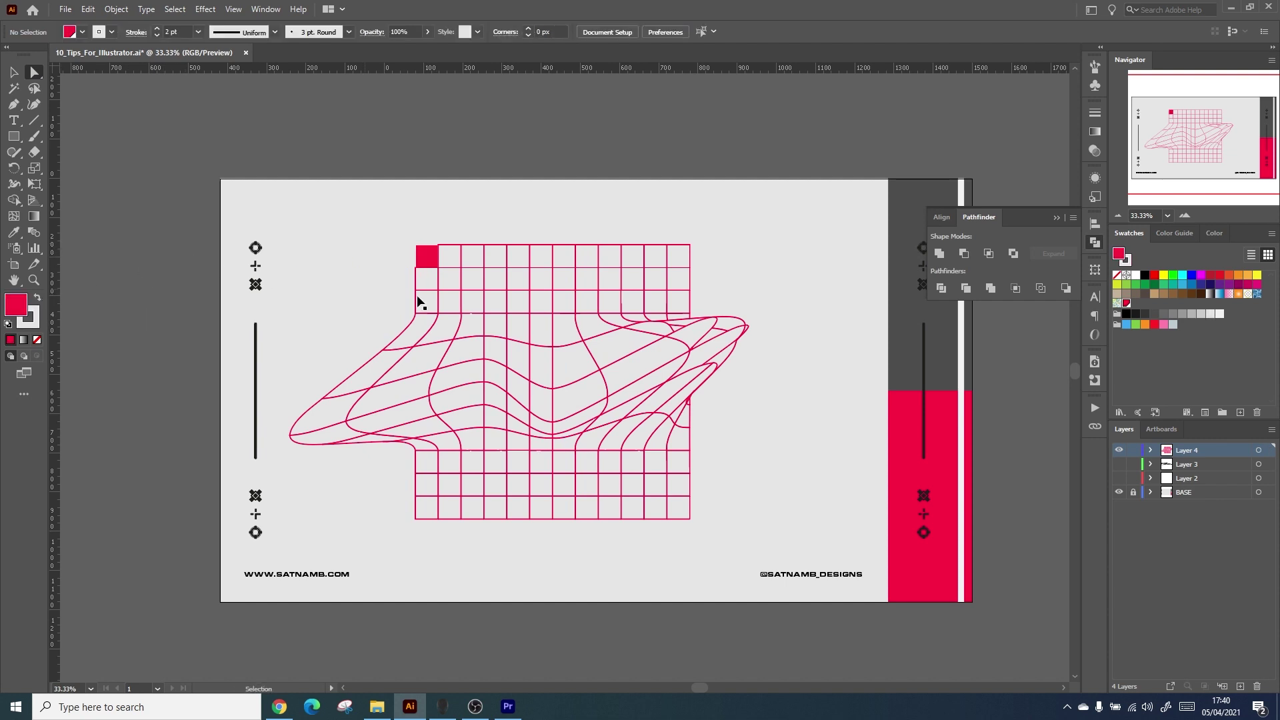
Fill a thin cell in the warped area with red as well.
click(440, 280)
double_click(416, 393)
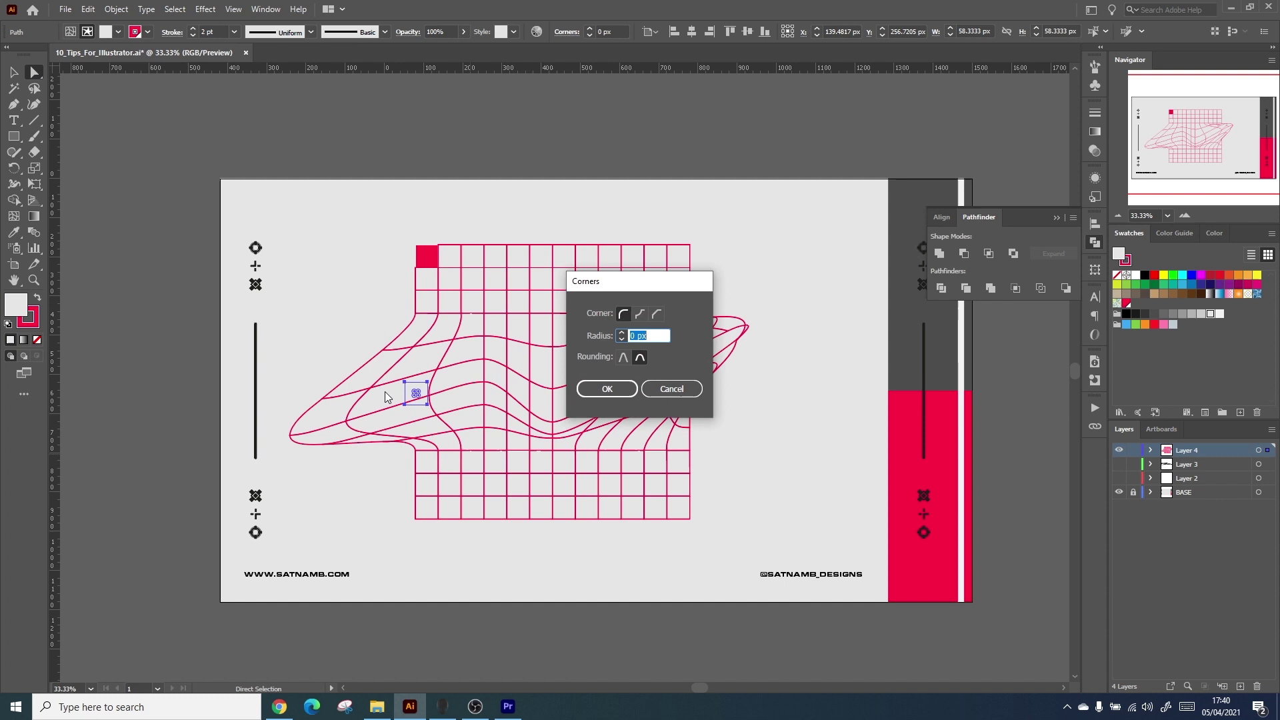
click(669, 386)
click(37, 298)
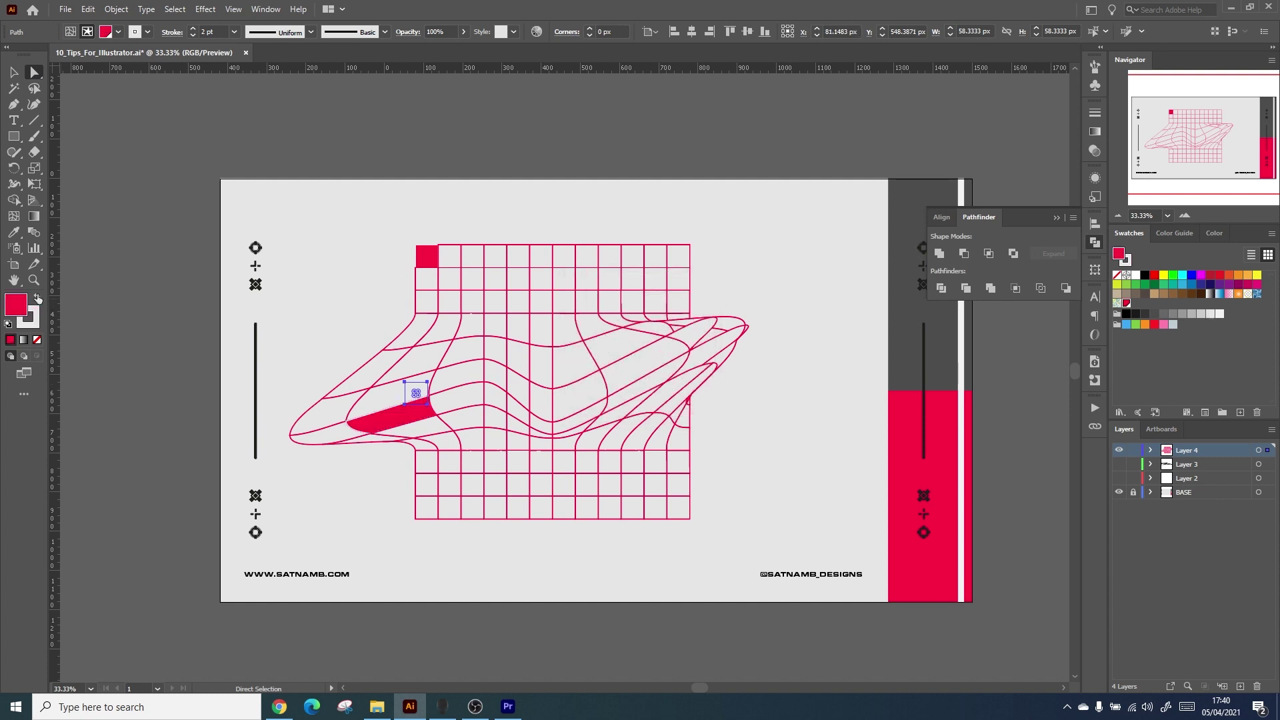